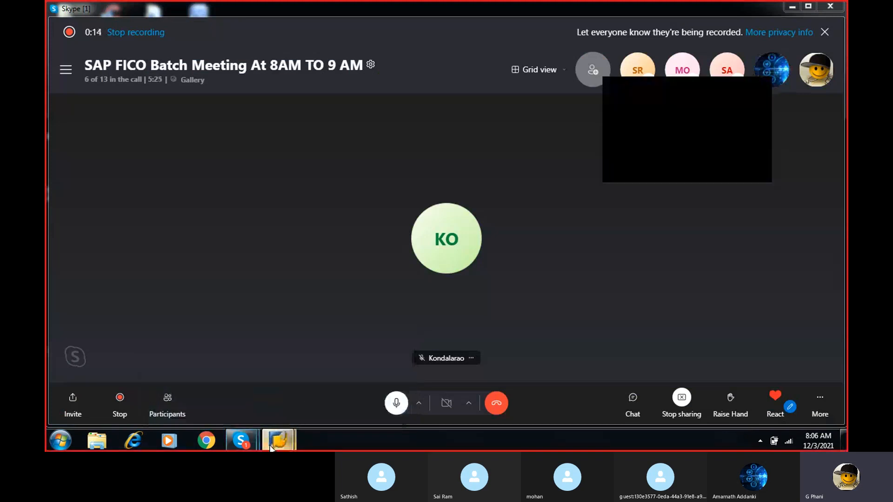
# - Switch to SAP and log on to client 800 with the user ID and account password, acknowledging the licence notice
pyautogui.click(325, 364)
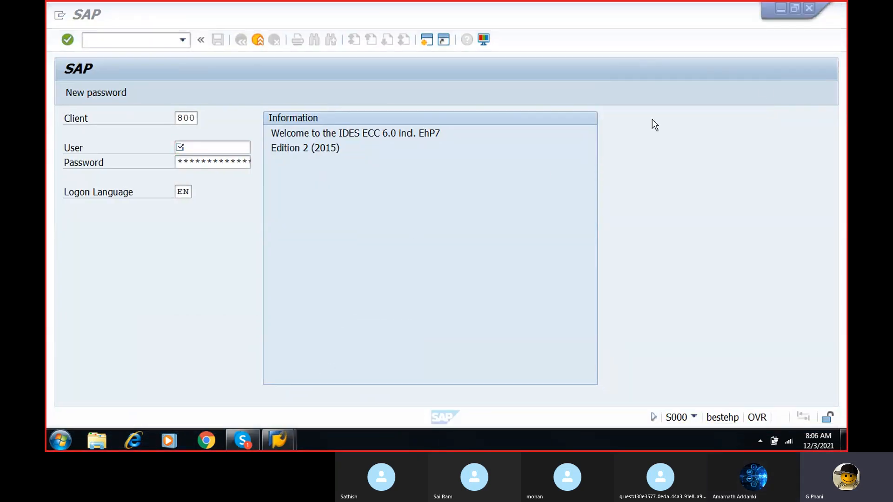
pyautogui.click(224, 147)
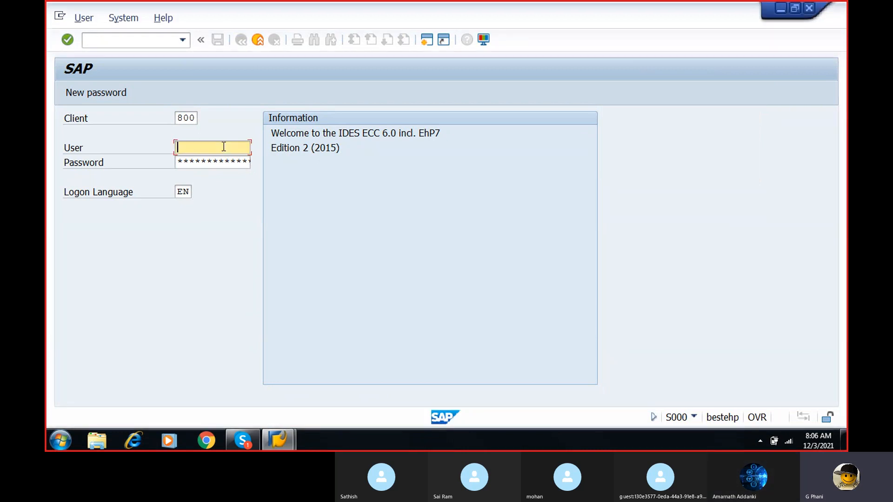
pyautogui.write('87')
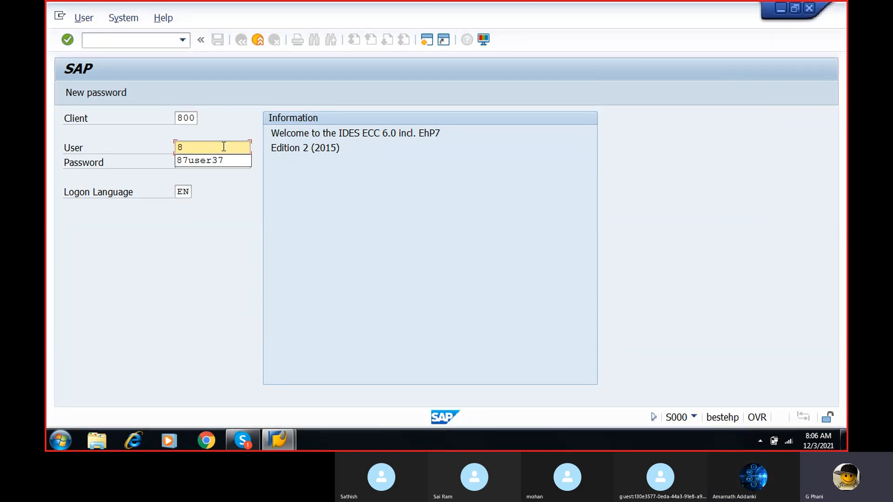
pyautogui.click(215, 160)
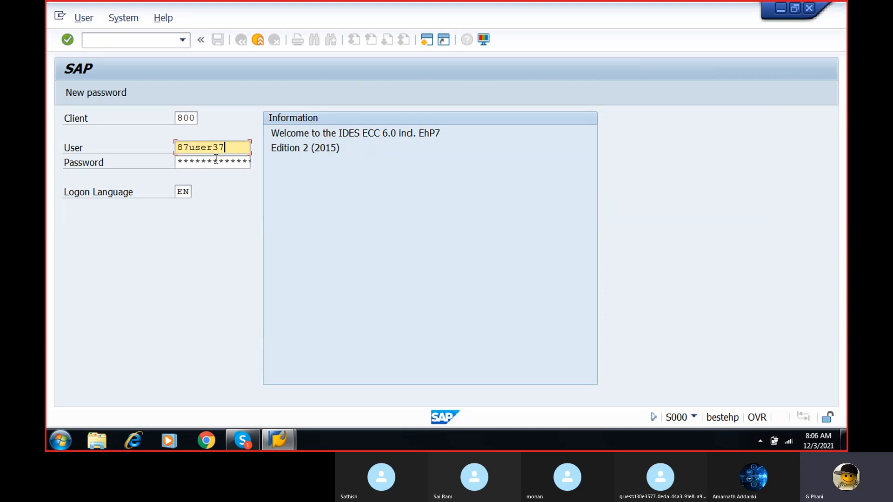
pyautogui.click(216, 160)
pyautogui.write('*****')
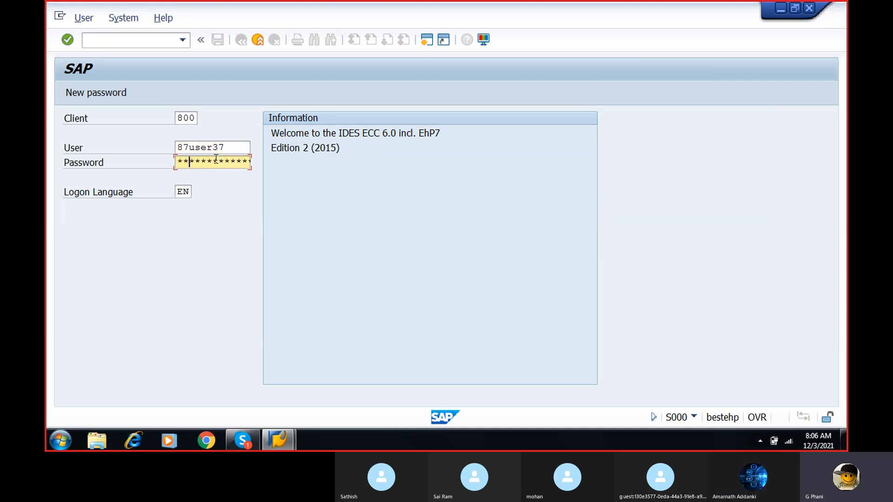
pyautogui.write('***')
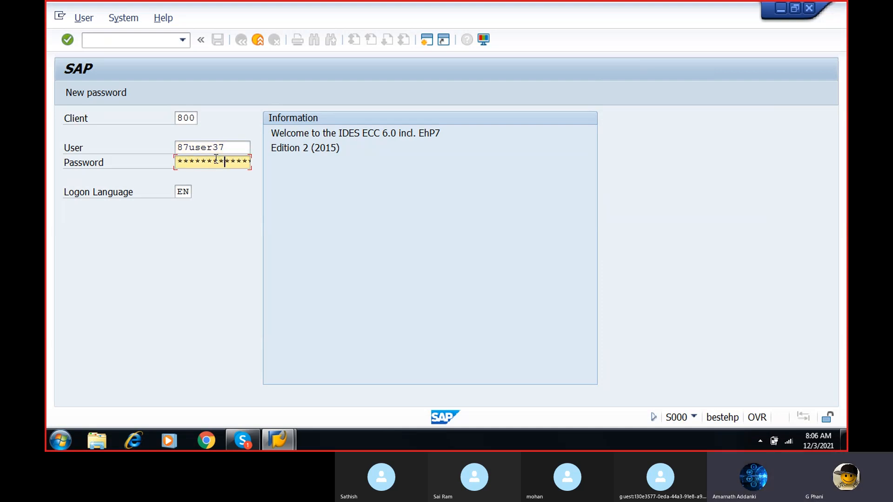
pyautogui.press('Return')
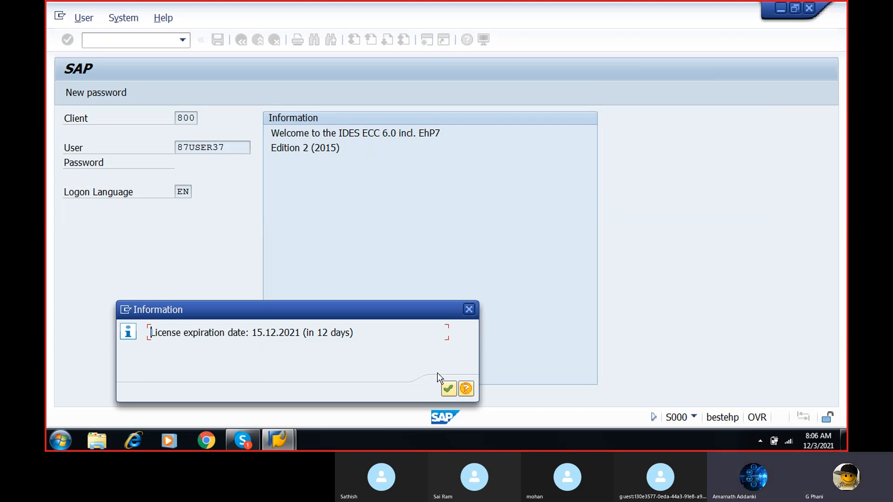
pyautogui.click(447, 388)
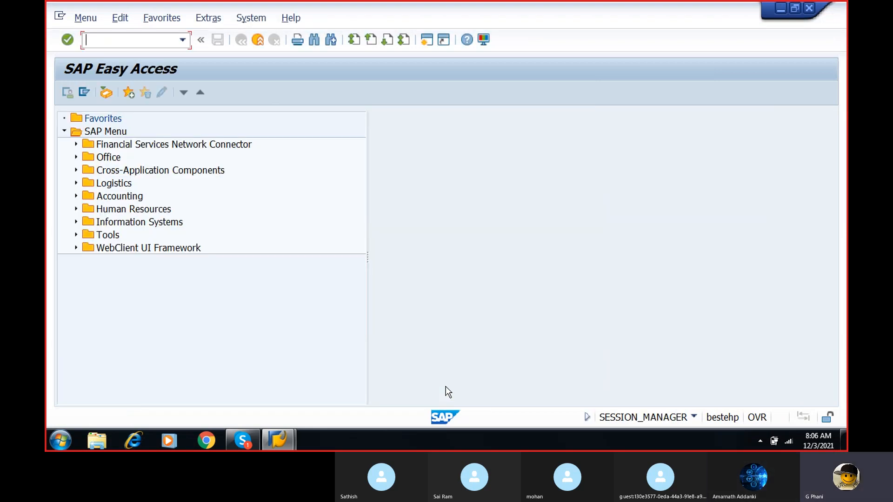
# - Open transaction FS00 and try to create G/L account 200103 in company code PPVT
pyautogui.write('fs00')
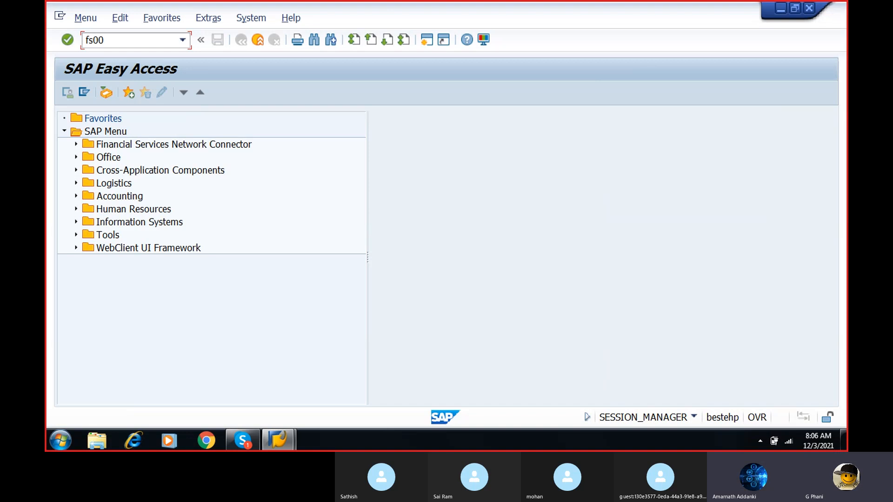
pyautogui.press('Return')
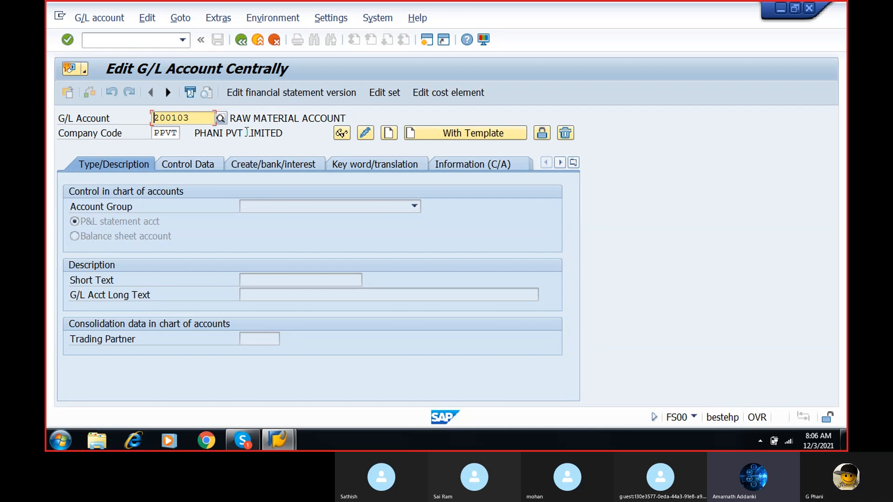
pyautogui.click(388, 134)
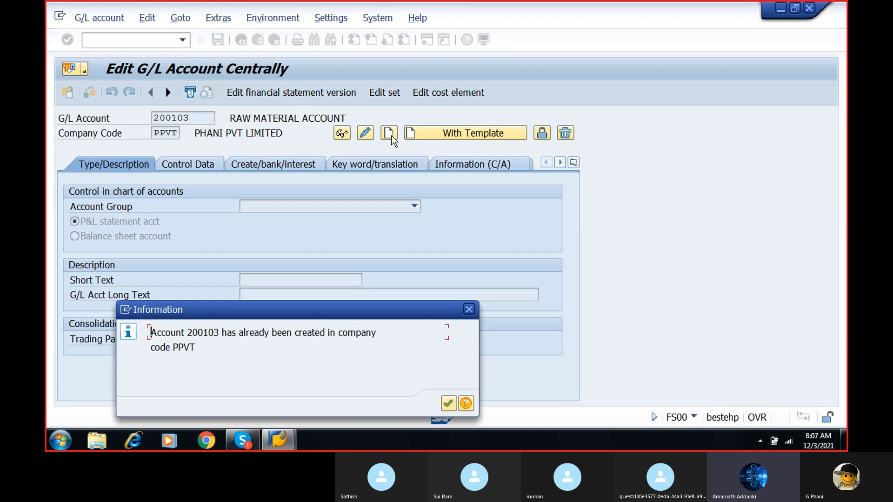
pyautogui.click(473, 309)
# - Go to transaction FB50 for entering a G/L account document
pyautogui.click(150, 44)
pyautogui.write('/nfb50')
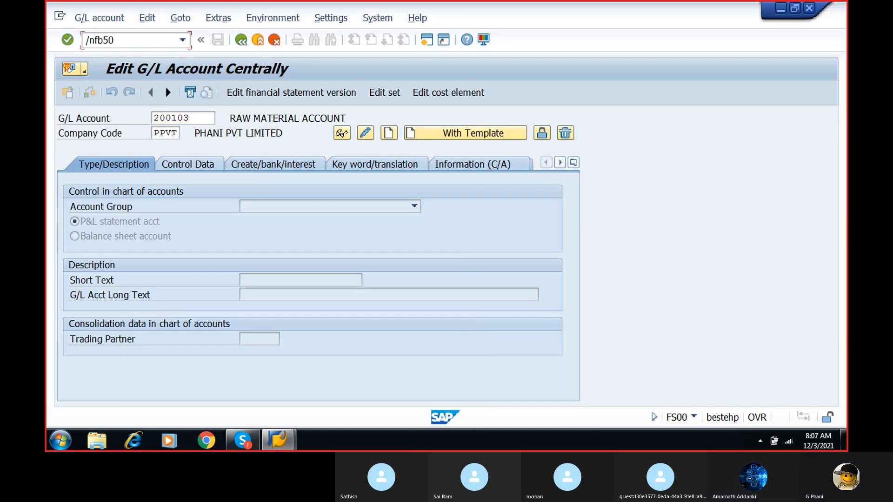
pyautogui.press('Return')
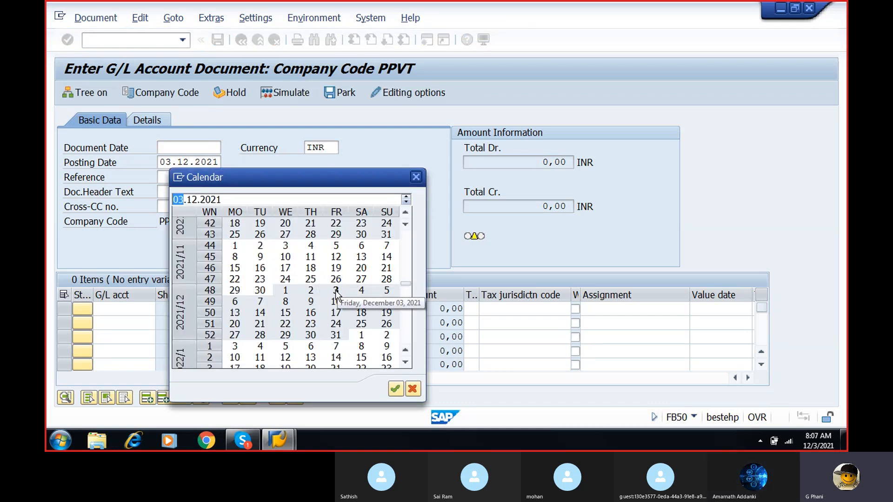
# - Set the document date to 03.12.2021 and the reference to REFERENCE 1
pyautogui.doubleClick(336, 292)
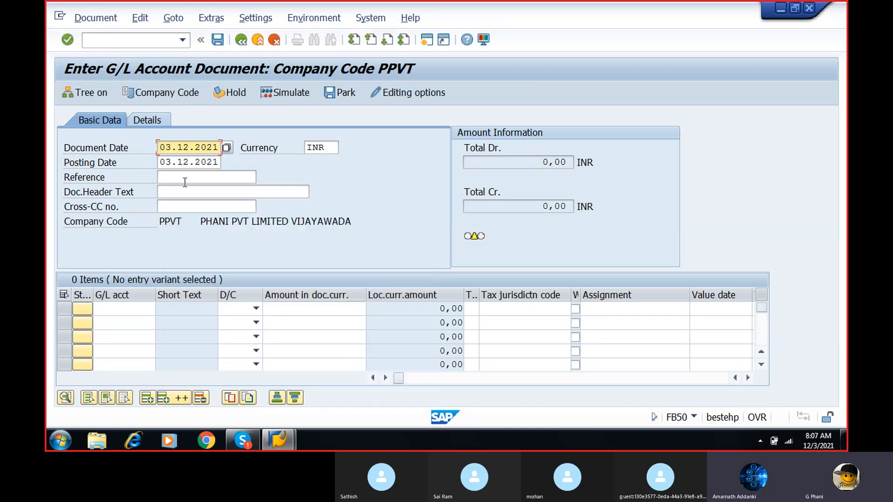
pyautogui.click(170, 177)
pyautogui.write('re')
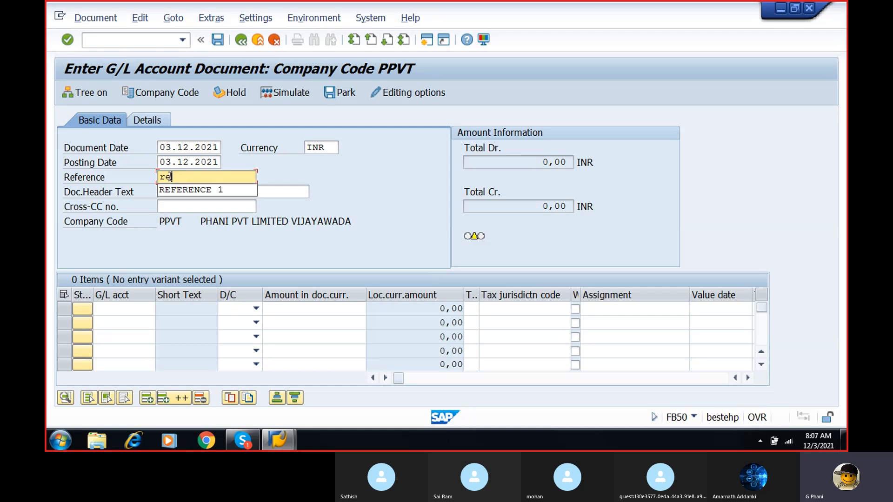
pyautogui.click(174, 188)
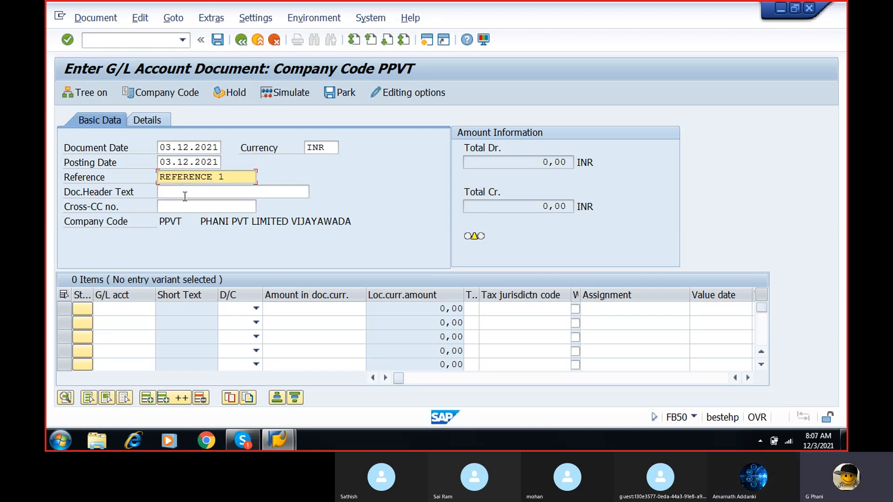
# - Enter the first line item as a debit of 20000 to the raw material account 200103
pyautogui.click(115, 309)
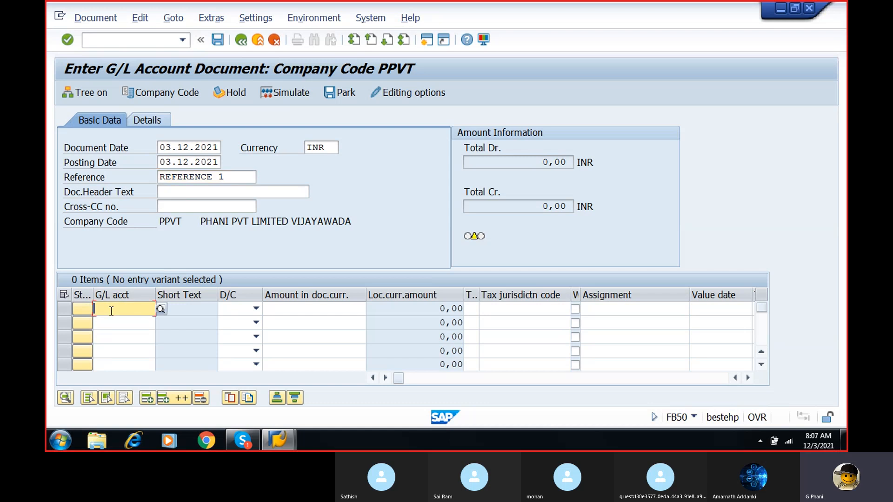
pyautogui.click(162, 309)
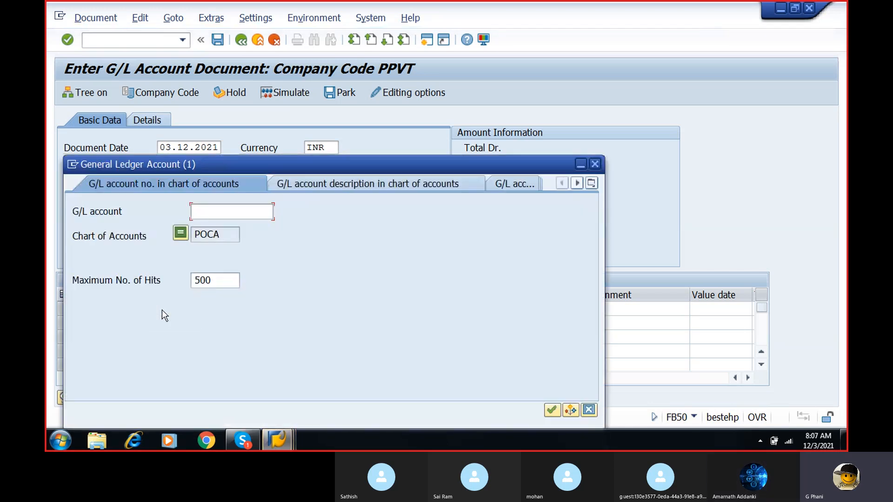
pyautogui.click(551, 410)
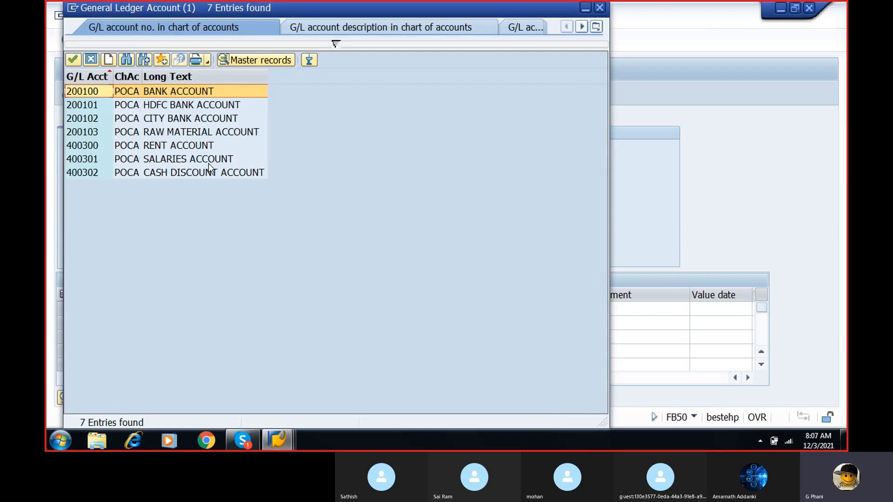
pyautogui.doubleClick(101, 132)
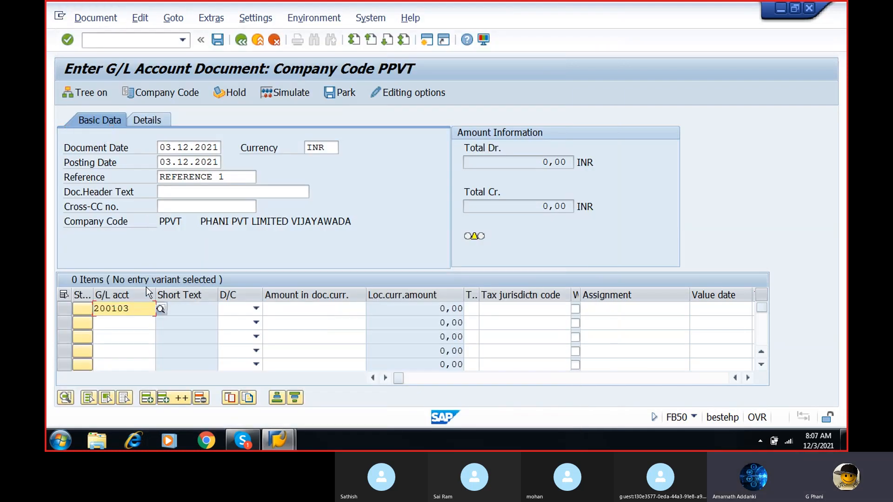
pyautogui.click(256, 309)
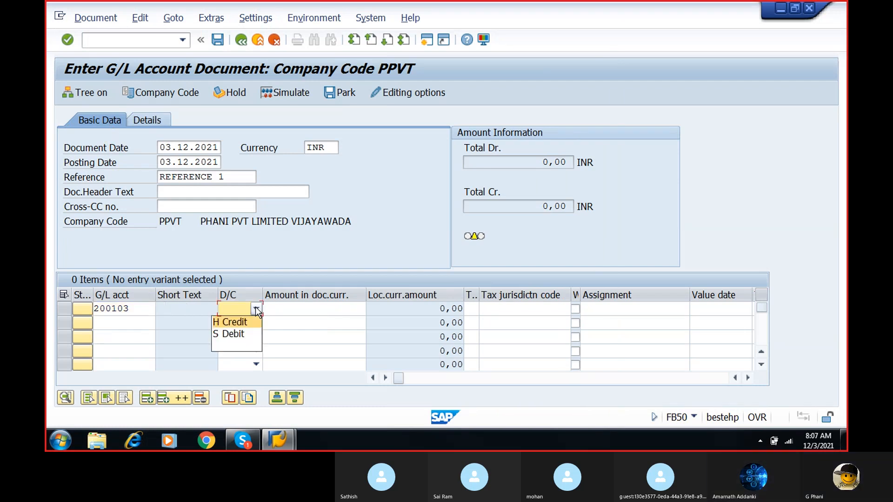
pyautogui.click(247, 321)
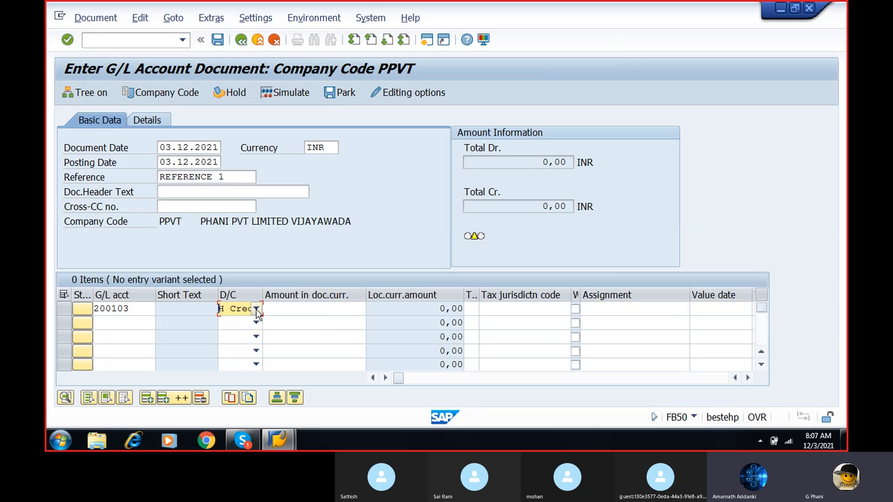
pyautogui.click(256, 308)
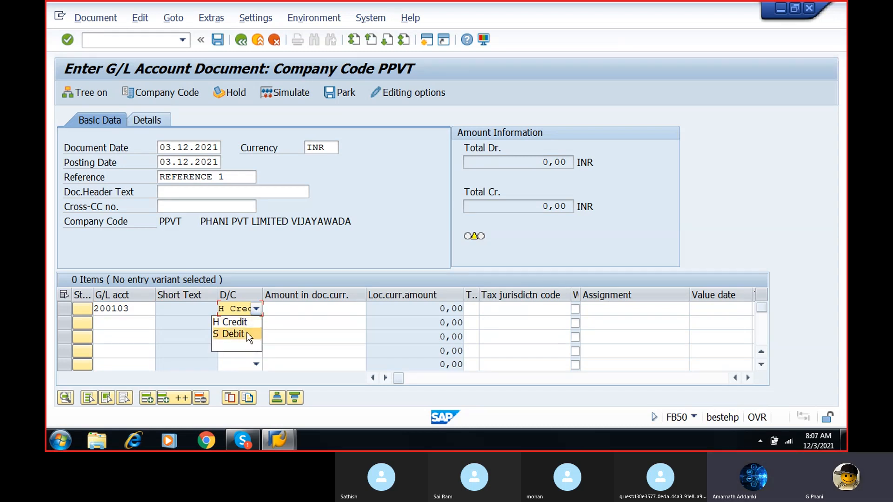
pyautogui.click(246, 333)
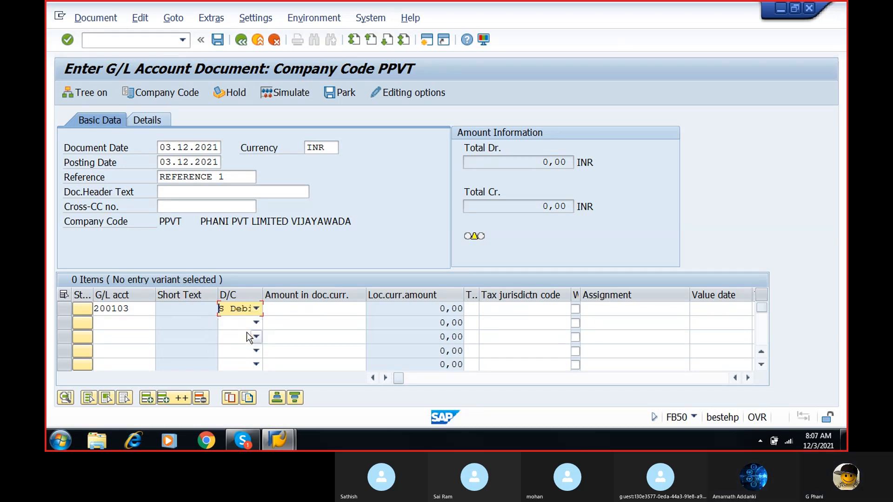
pyautogui.click(306, 309)
pyautogui.write('20000')
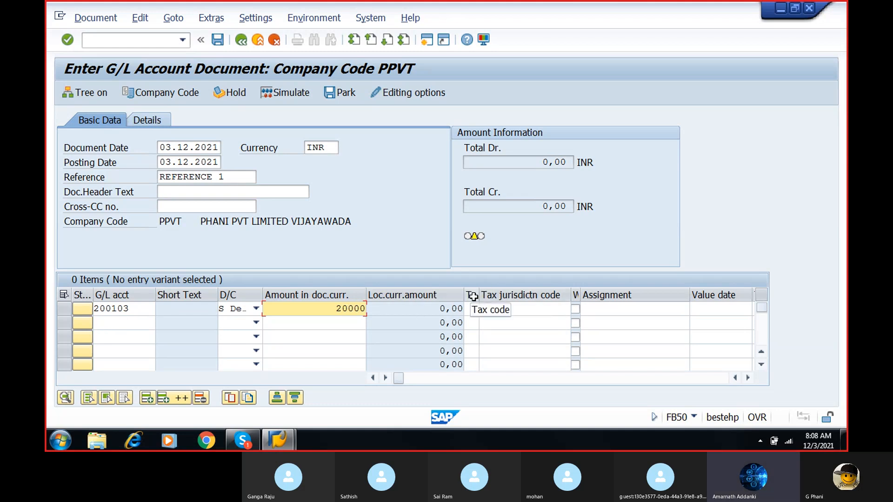
# - Enter the second line item as a credit of 20000 to the bank account 200100
pyautogui.click(106, 323)
pyautogui.click(161, 323)
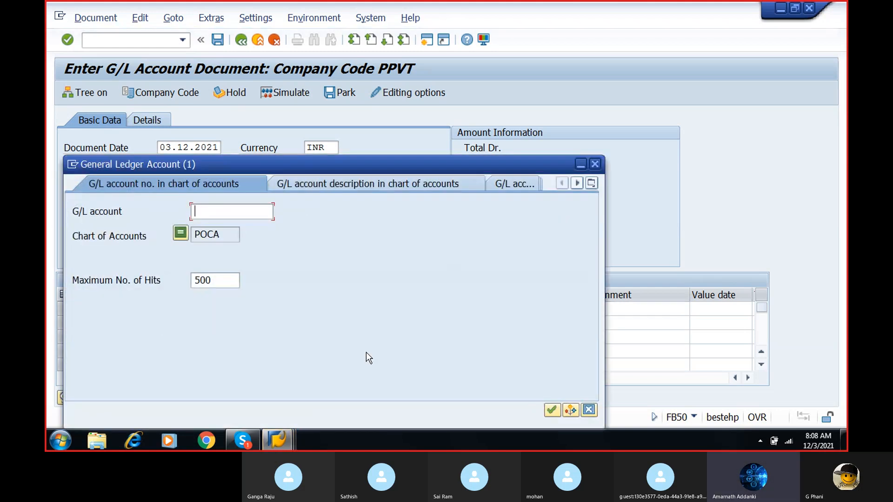
pyautogui.click(551, 410)
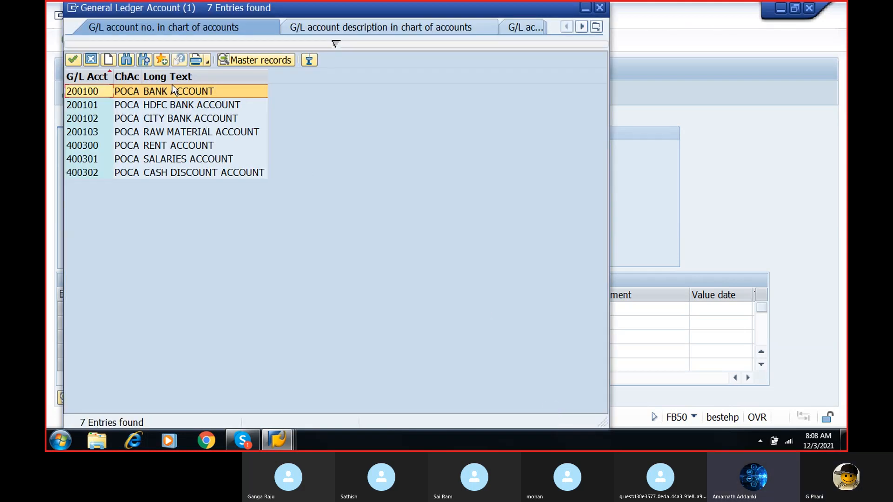
pyautogui.doubleClick(173, 93)
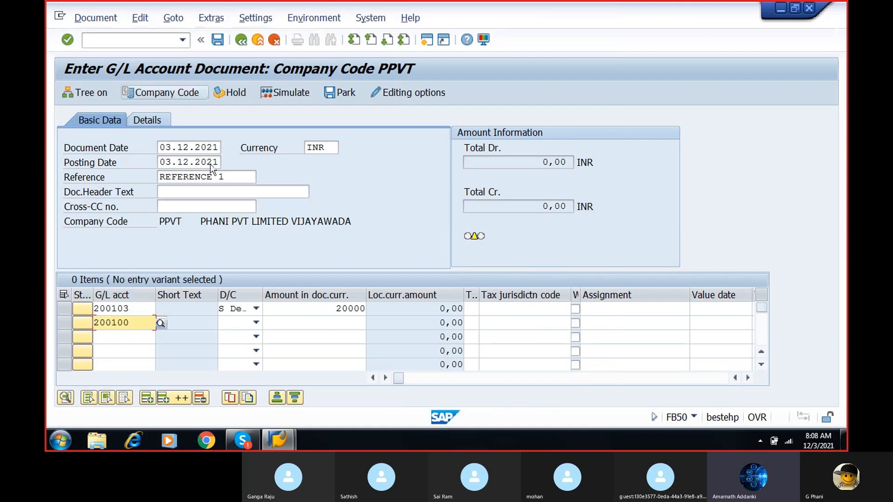
pyautogui.click(256, 322)
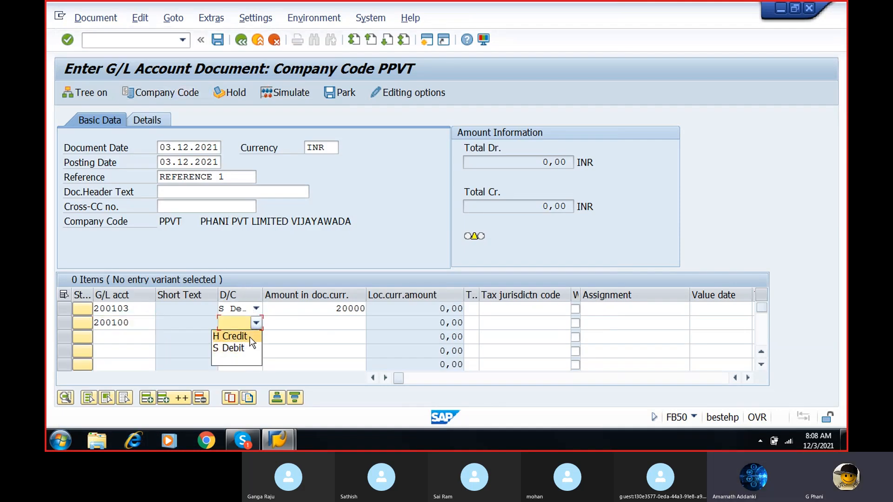
pyautogui.click(250, 336)
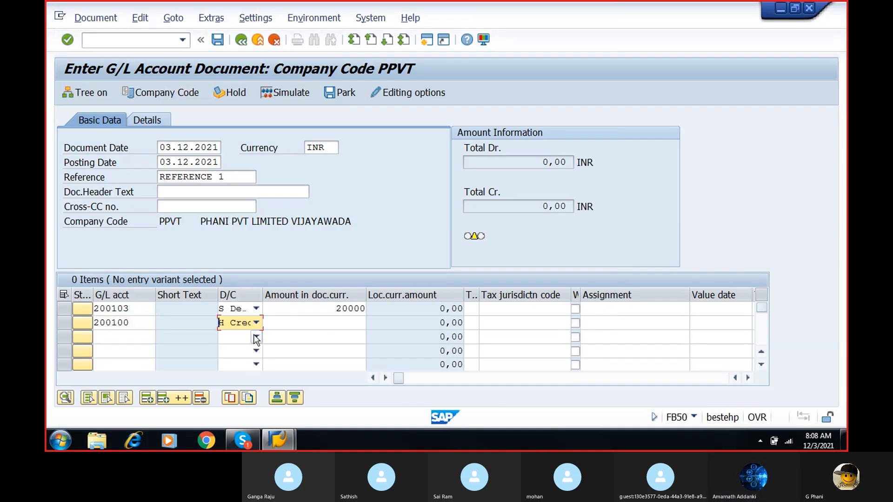
pyautogui.click(343, 325)
pyautogui.write('20000')
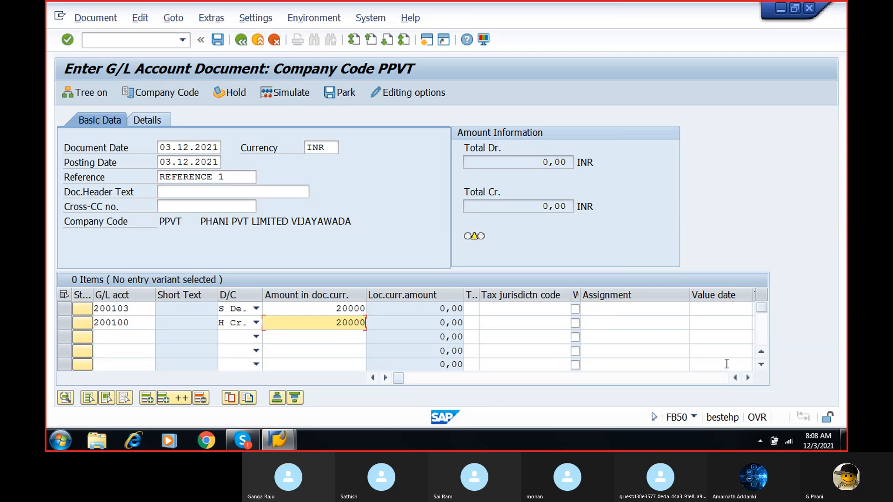
# - Set the business area of the first line item, the raw material debit, to PBUS
pyautogui.click(748, 378)
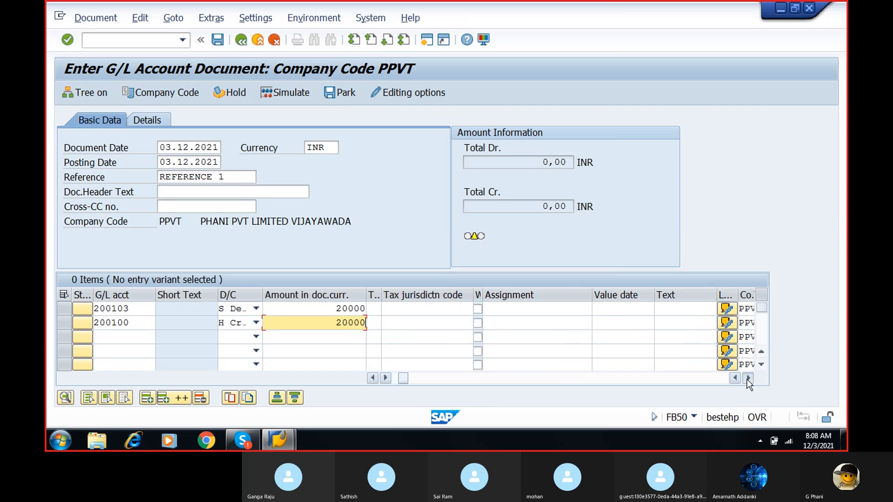
pyautogui.click(747, 378)
pyautogui.click(748, 378)
pyautogui.click(748, 378)
pyautogui.click(747, 378)
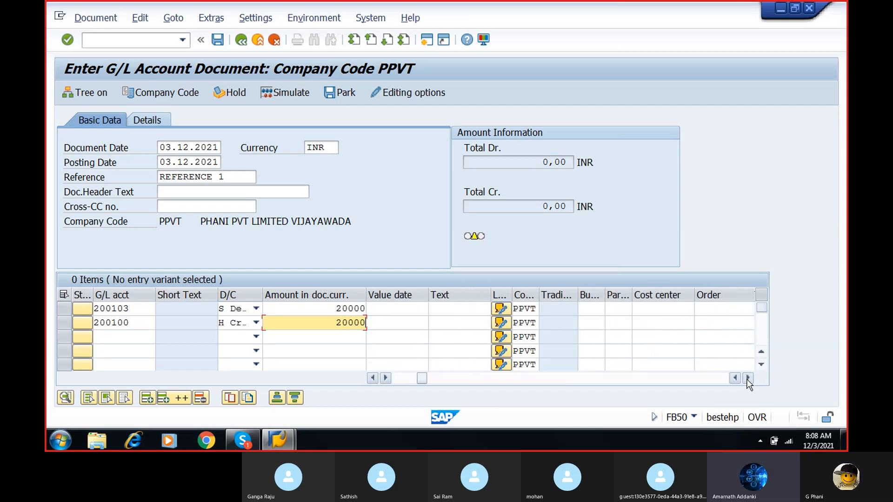
pyautogui.click(588, 308)
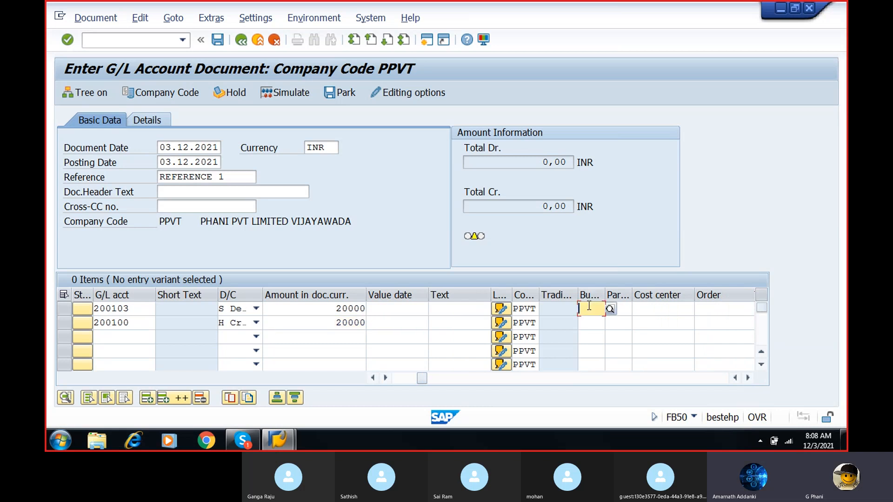
pyautogui.write('pbus')
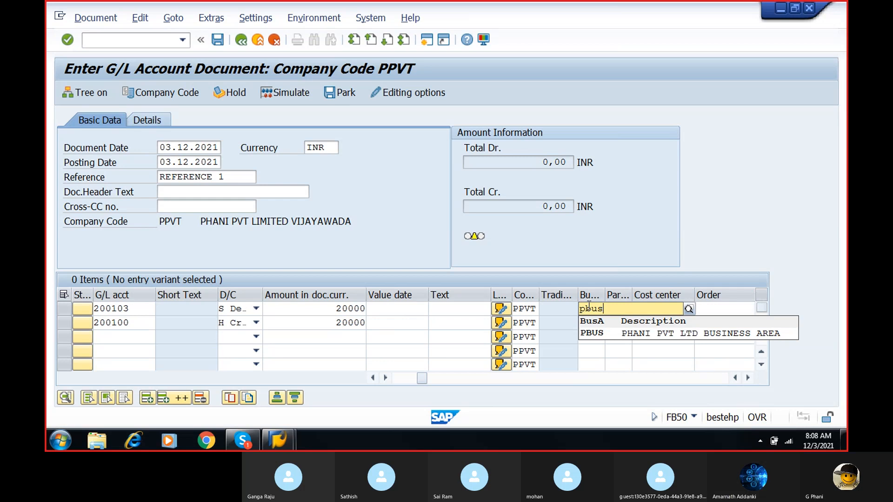
# - Accept PBUS for the debit line and set the business area of the second line item, the bank credit, to PBUS
pyautogui.click(608, 334)
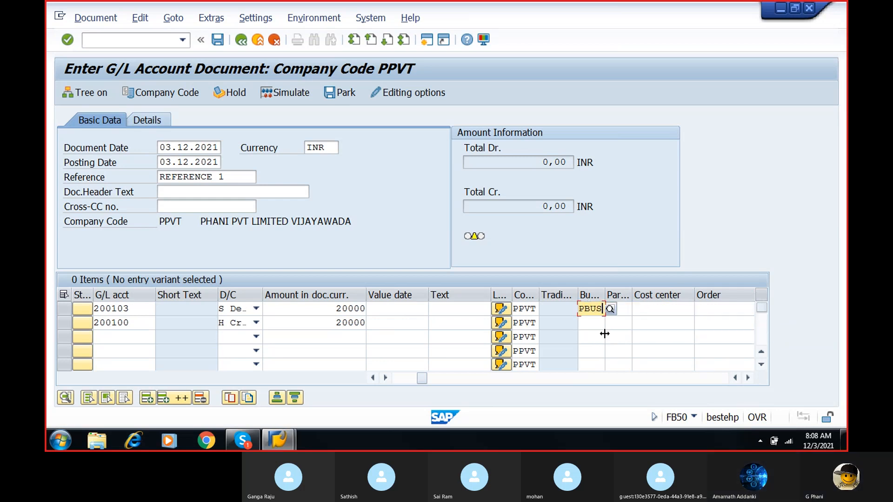
pyautogui.click(592, 323)
pyautogui.write('PBUS')
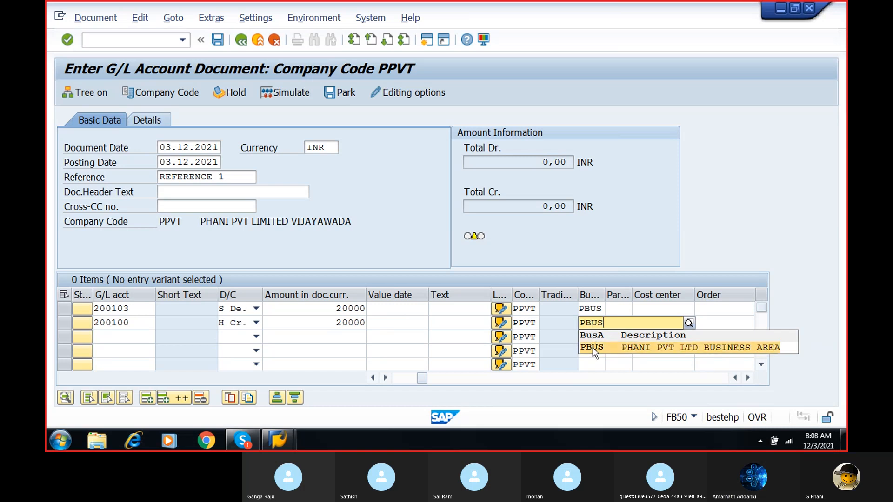
pyautogui.click(594, 348)
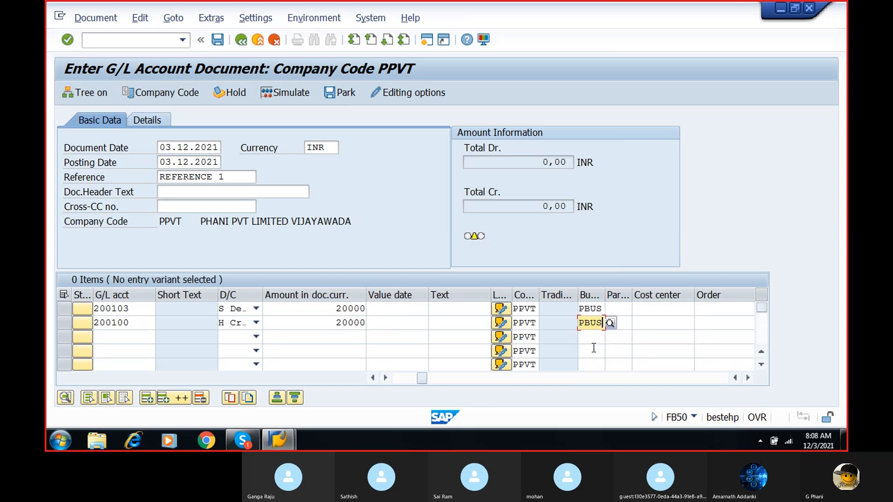
# - Check the line item columns, then validate the two items and simulate the G/L document
pyautogui.click(373, 378)
pyautogui.click(373, 378)
pyautogui.click(373, 378)
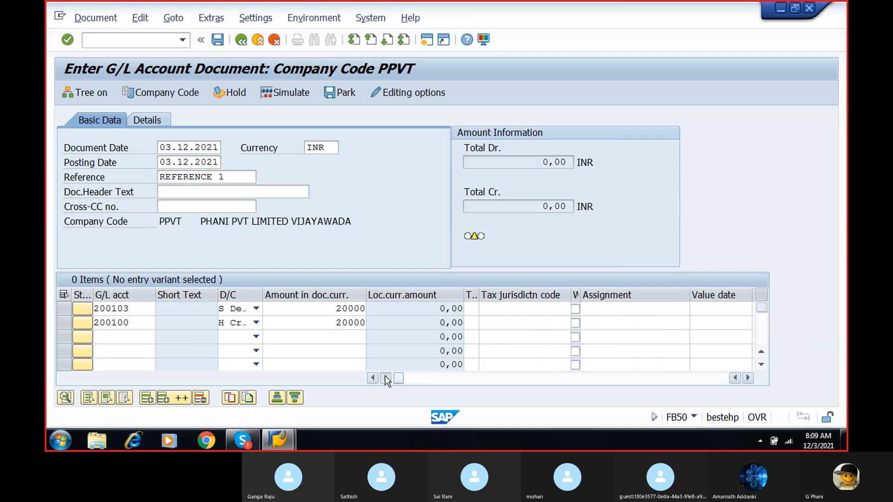
pyautogui.click(385, 378)
pyautogui.click(385, 378)
pyautogui.click(385, 378)
pyautogui.click(385, 378)
pyautogui.click(385, 379)
pyautogui.click(385, 378)
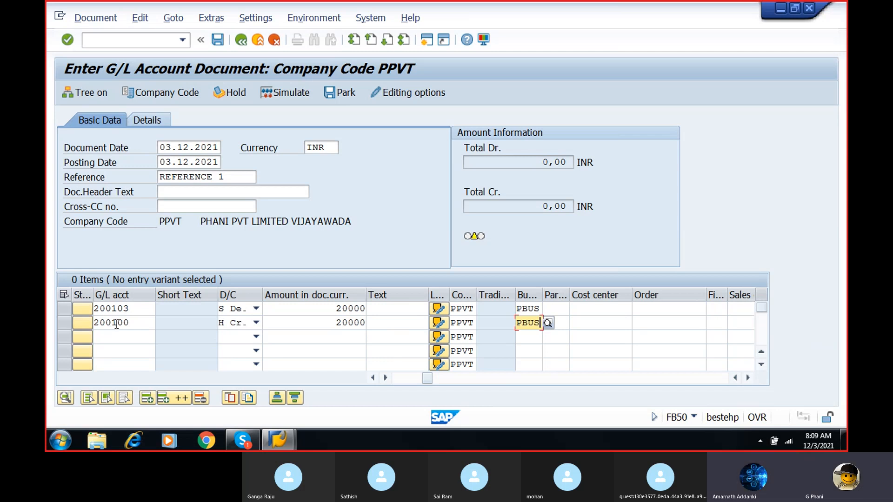
pyautogui.press('Return')
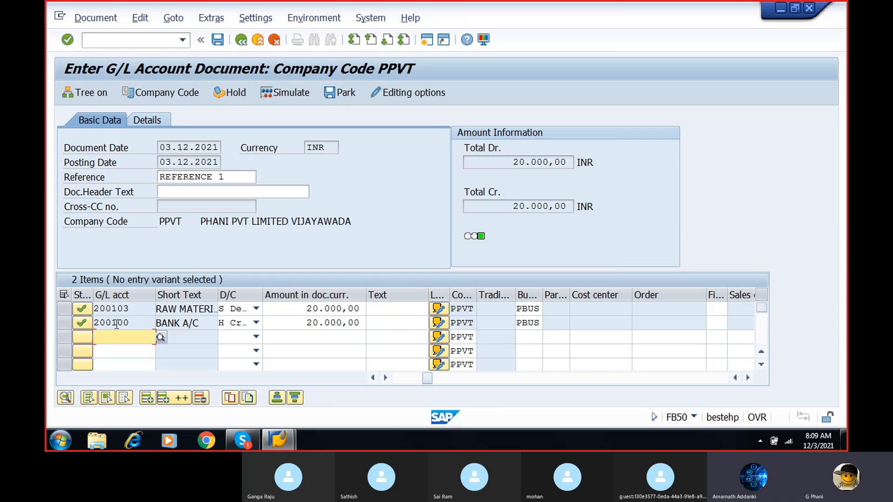
pyautogui.click(287, 94)
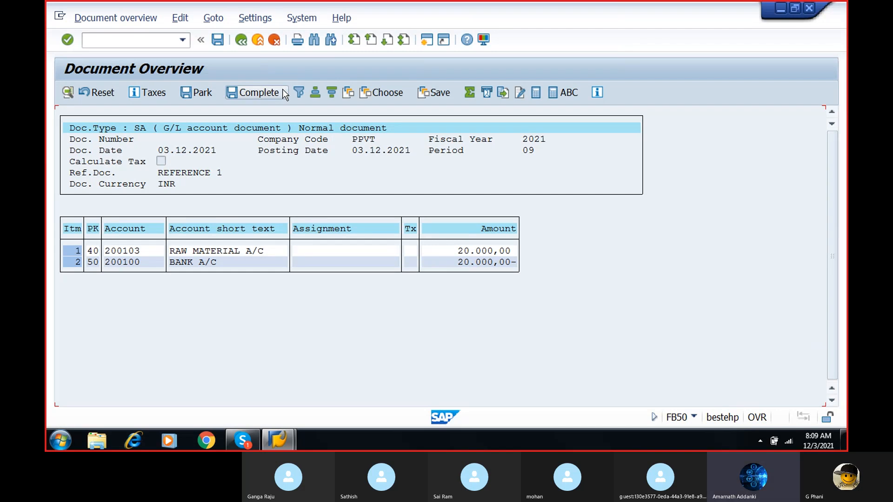
# - Try to post the simulated document and copy the error's title from the message's detailed help text
pyautogui.click(218, 40)
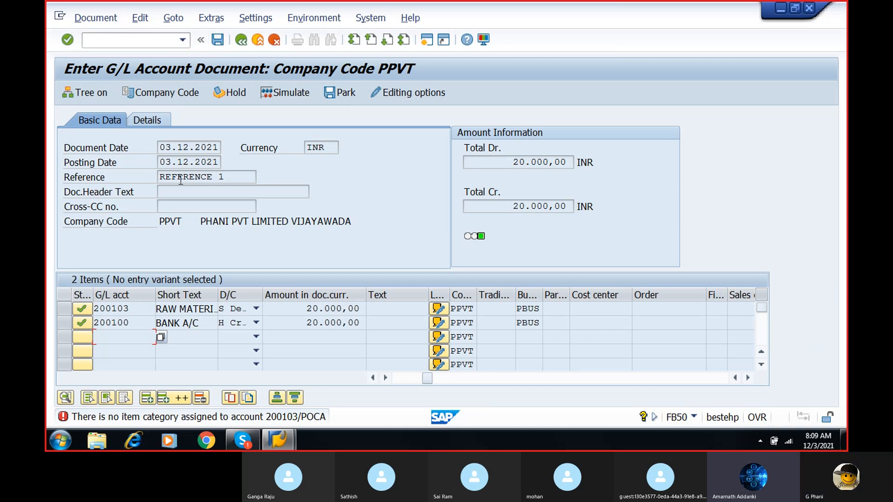
pyautogui.click(157, 419)
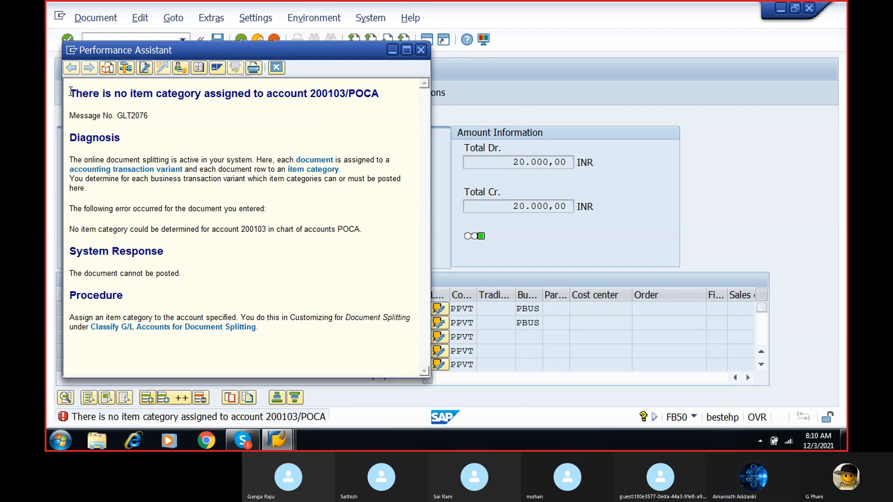
pyautogui.moveTo(69, 93); pyautogui.dragTo(368, 98)
pyautogui.hotkey('ctrl', 'c')
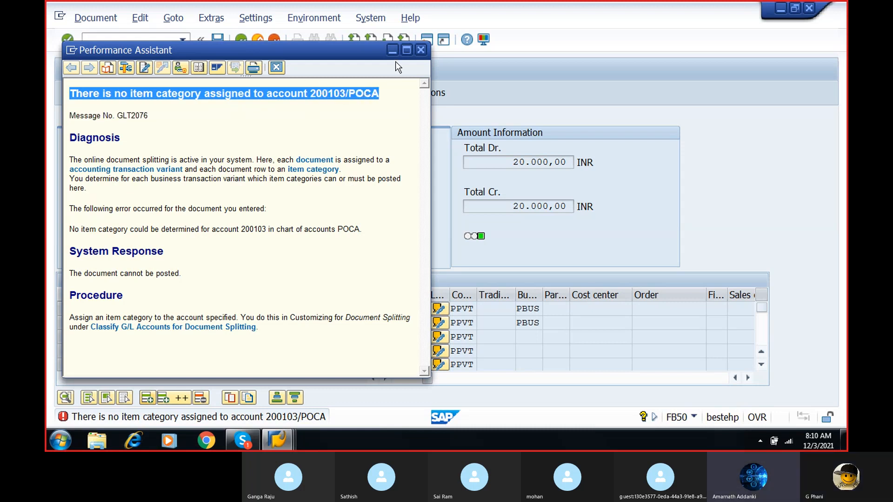
# - Minimize the SAP document and help windows, switch to Chrome and open the YouTube website
pyautogui.click(781, 9)
pyautogui.click(781, 9)
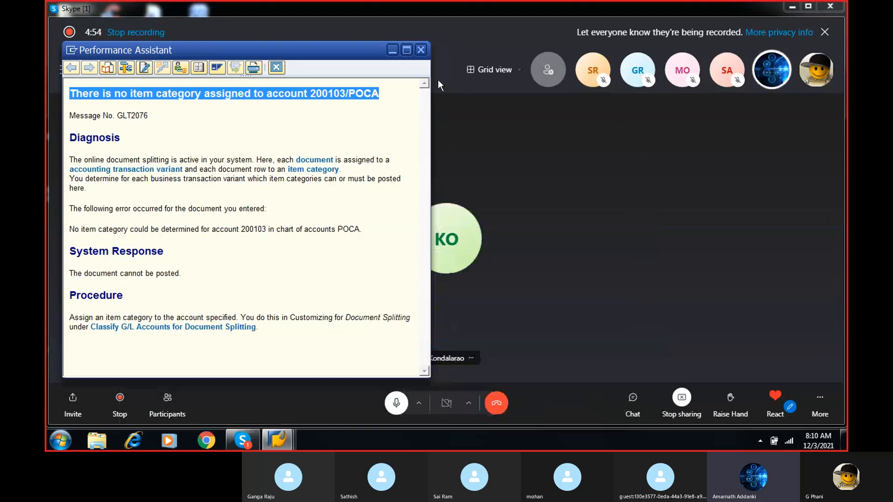
pyautogui.click(392, 50)
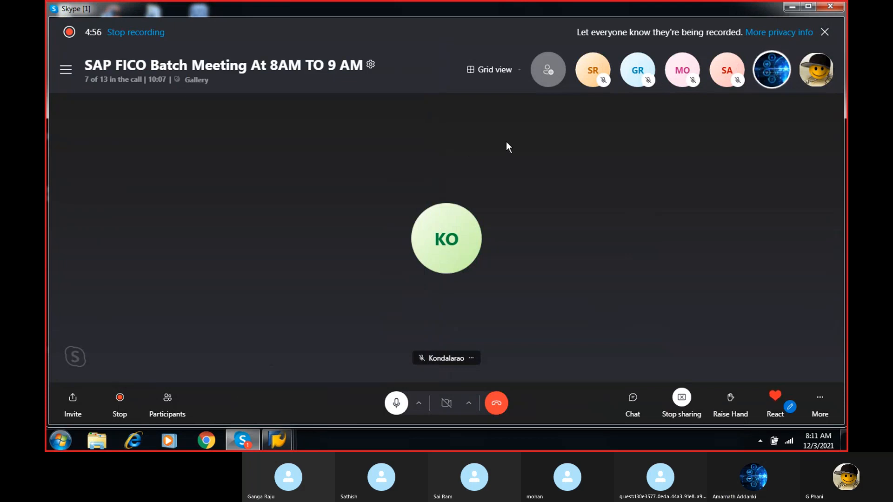
pyautogui.click(207, 441)
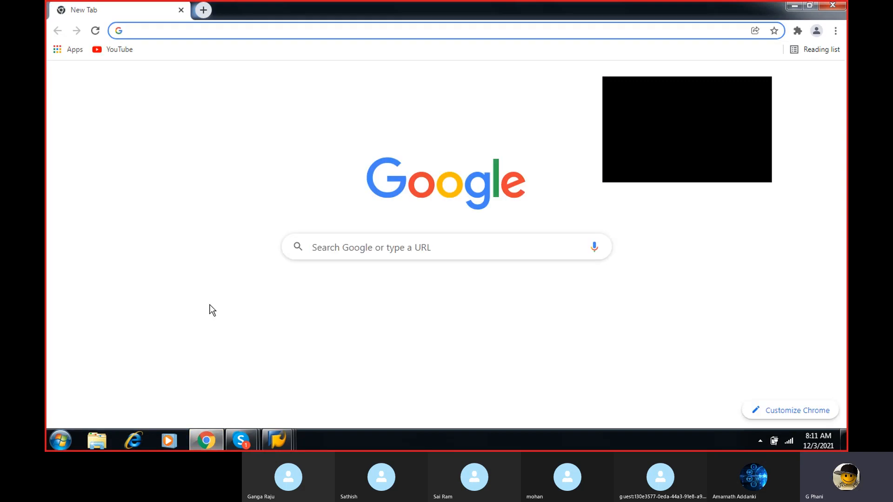
pyautogui.write('YO')
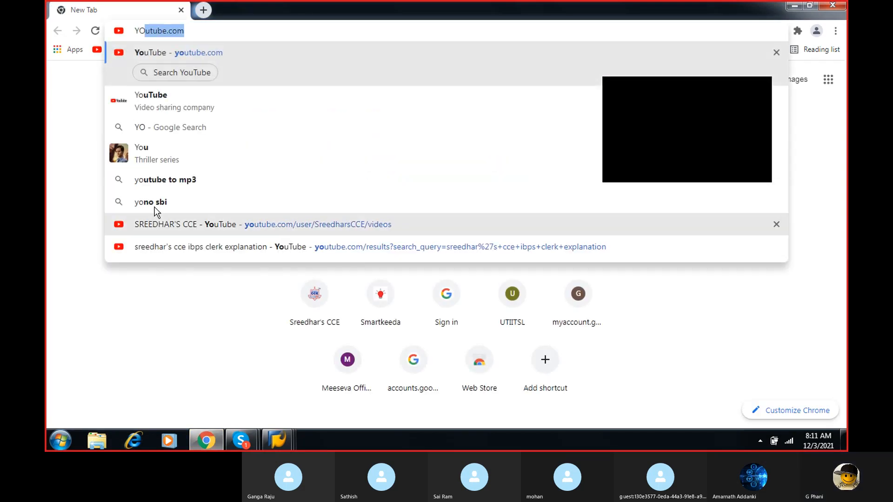
pyautogui.click(175, 99)
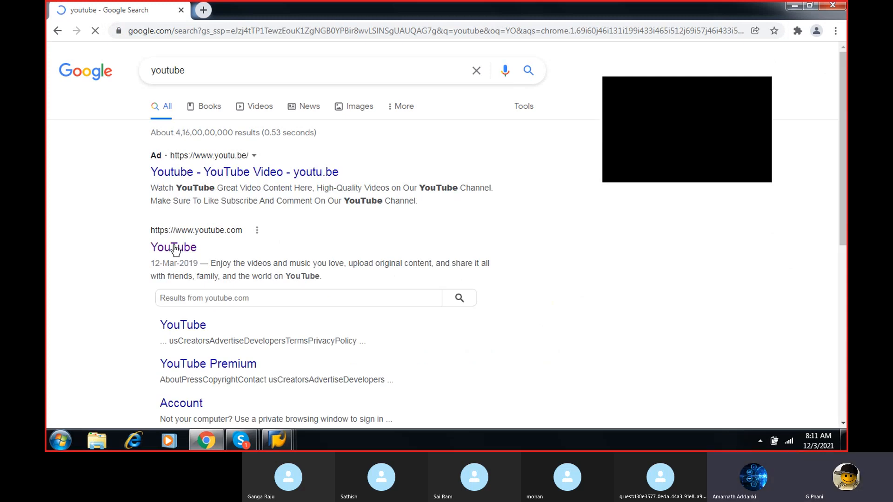
pyautogui.click(175, 249)
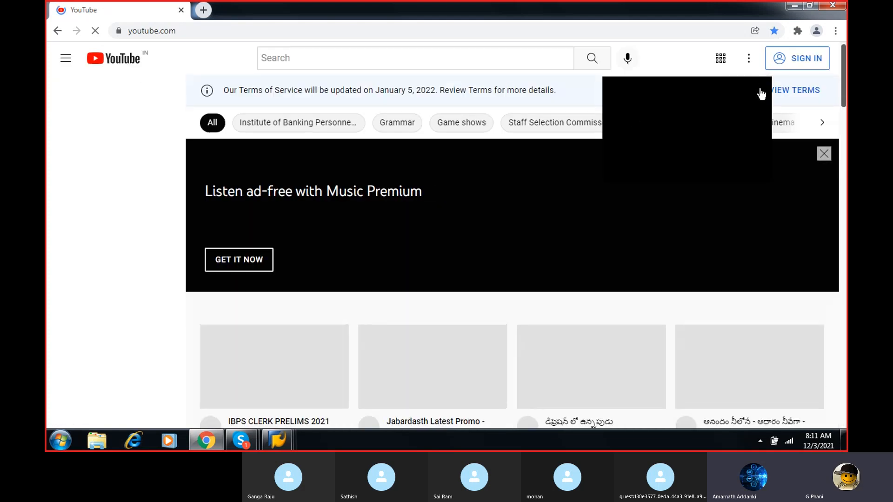
# - Search YouTube for the copied error text "There is no item category assigned to account 200103/POCA"
pyautogui.click(432, 63)
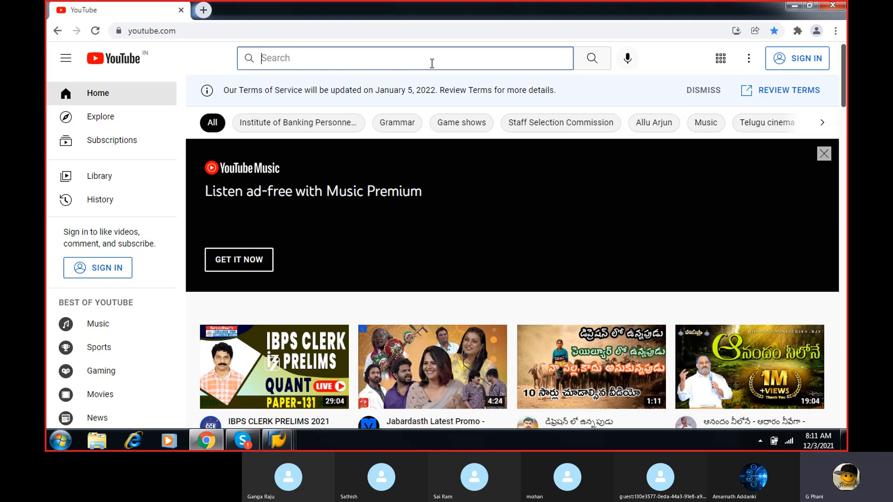
pyautogui.hotkey('ctrl', 'v')
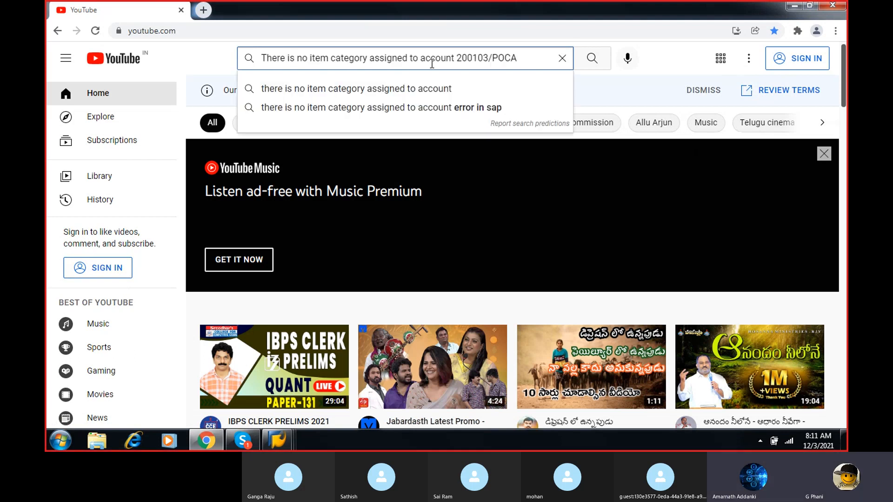
pyautogui.click(594, 59)
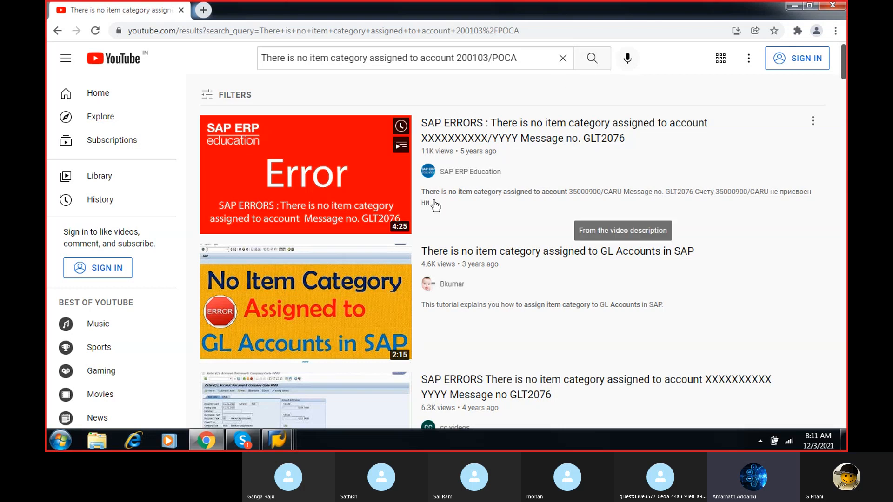
# - Play the SAP ERP Education video about Message no. GLT2076 in full screen
pyautogui.moveTo(318, 311)
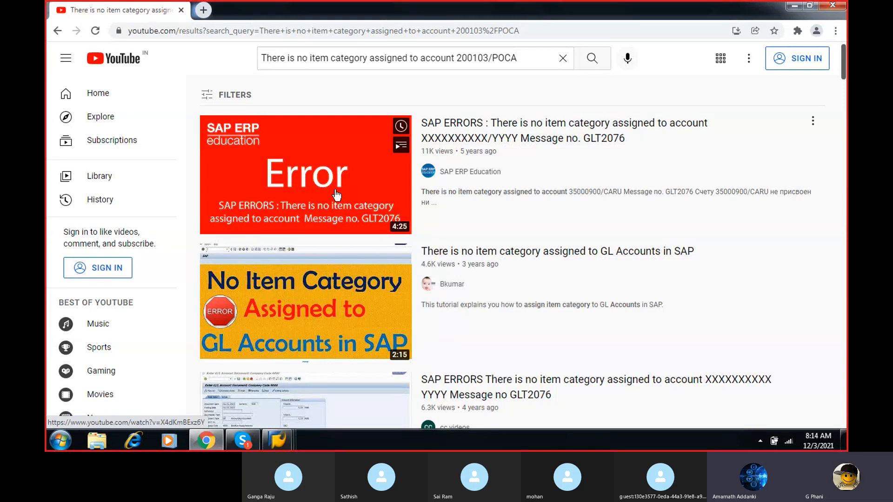
pyautogui.click(335, 191)
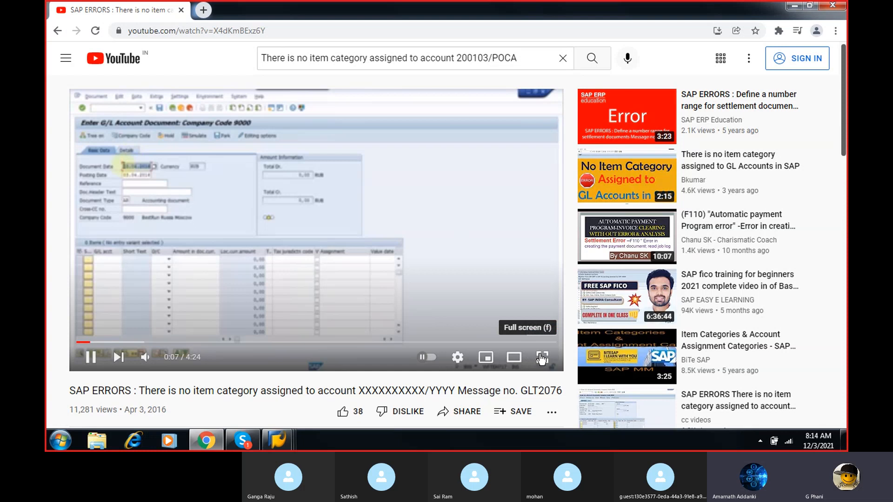
pyautogui.click(541, 357)
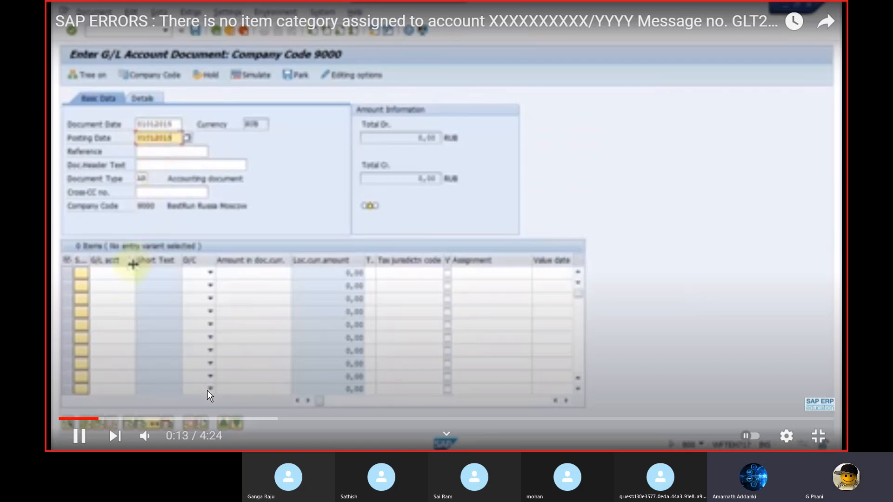
# - Skip ahead through the video to the explanation of the error message, pause it and exit full screen
pyautogui.click(120, 420)
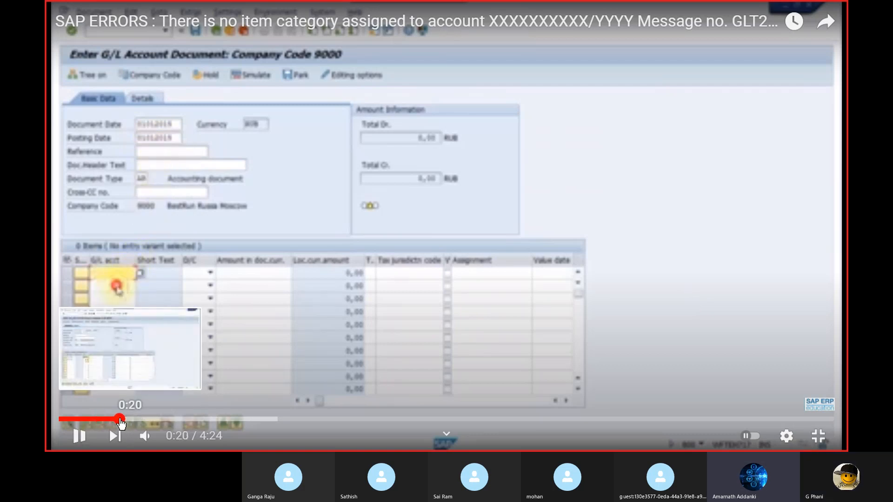
pyautogui.click(140, 420)
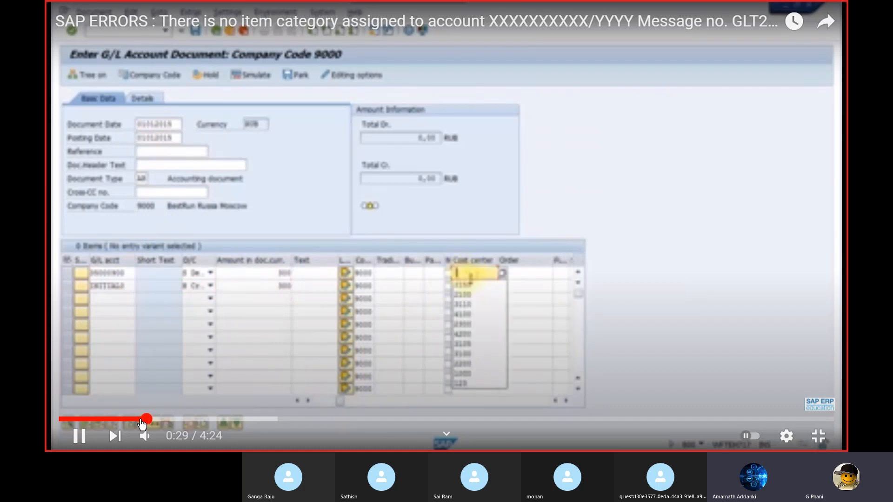
pyautogui.click(171, 420)
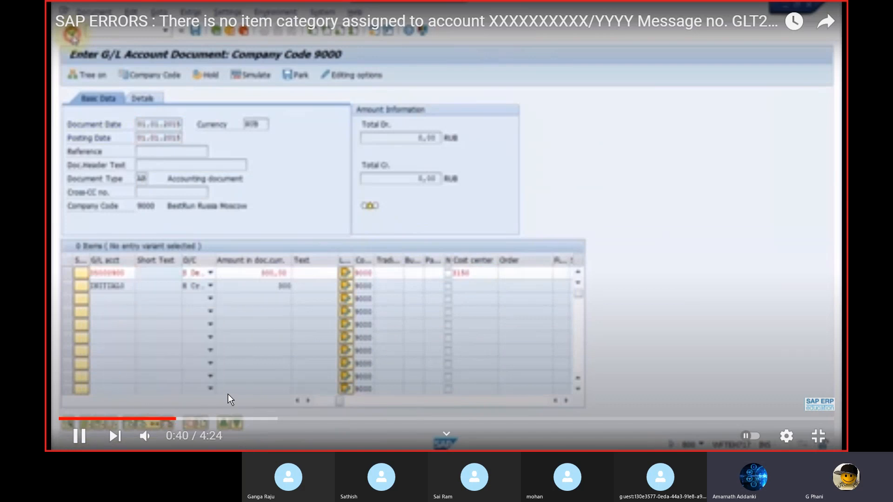
pyautogui.click(244, 383)
pyautogui.click(243, 383)
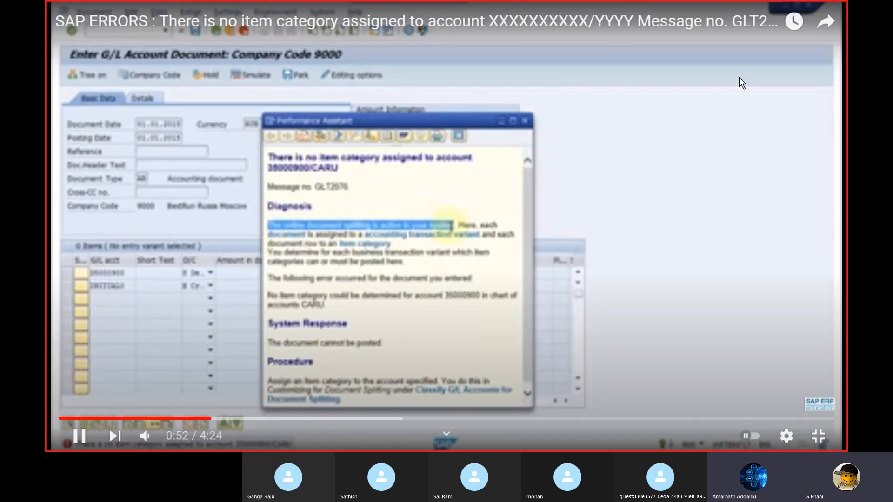
pyautogui.click(739, 77)
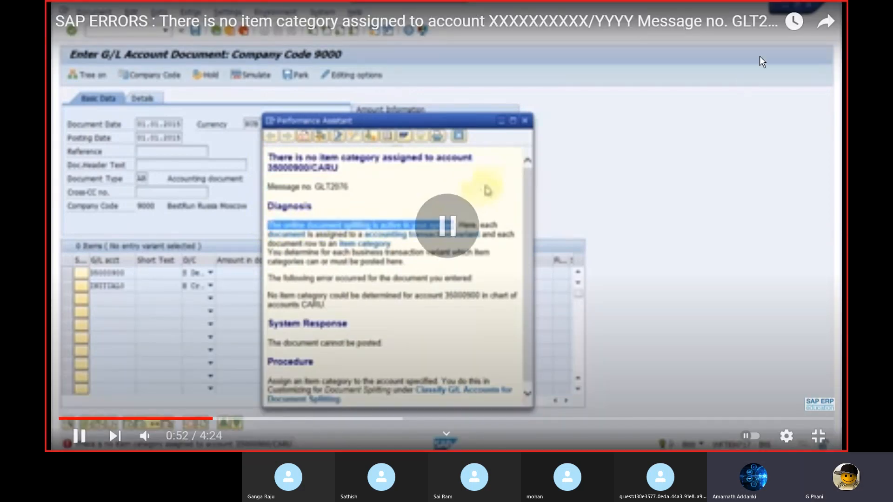
pyautogui.press('Escape')
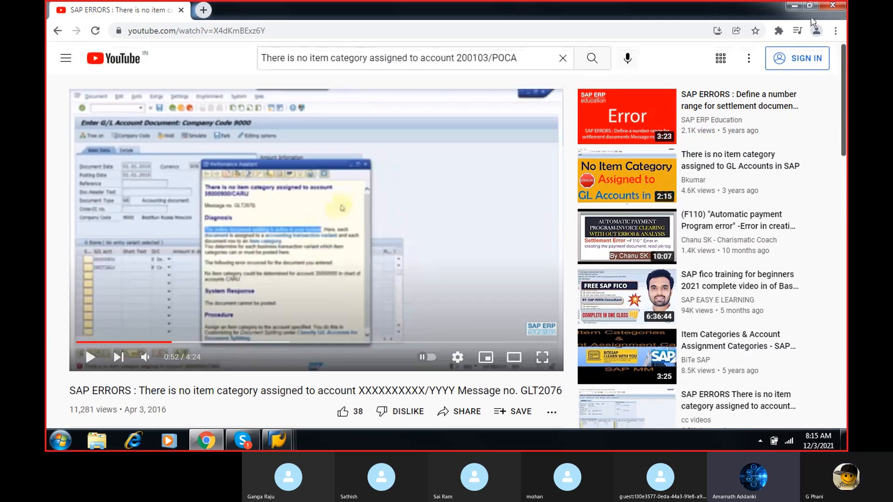
# - Close the browser, return to the G/L document in SAP and bring up the error's Performance Assistant help text
pyautogui.click(840, 4)
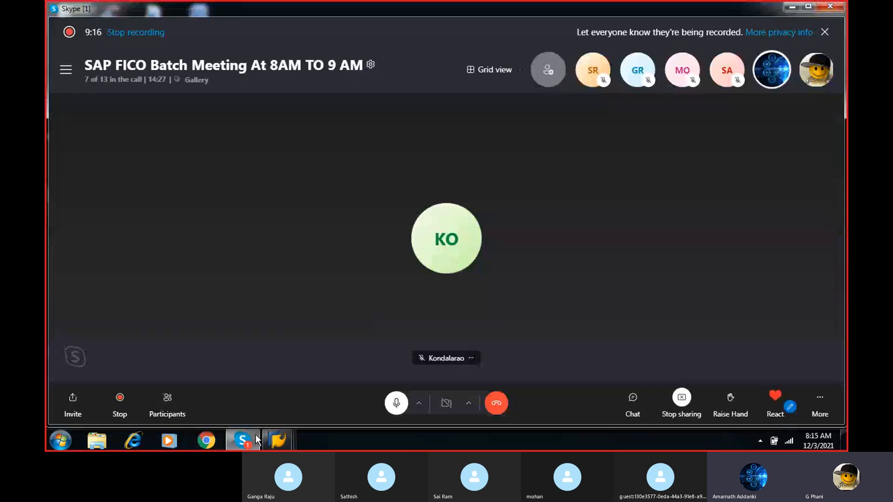
pyautogui.moveTo(277, 441)
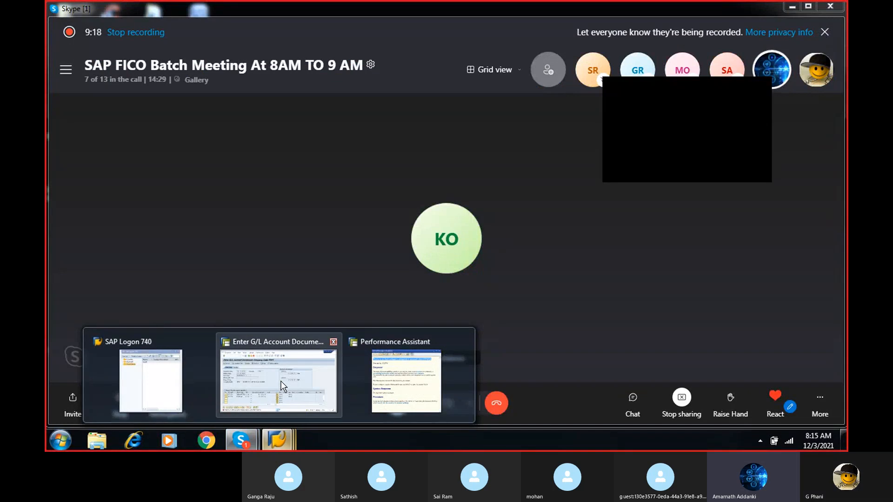
pyautogui.click(281, 386)
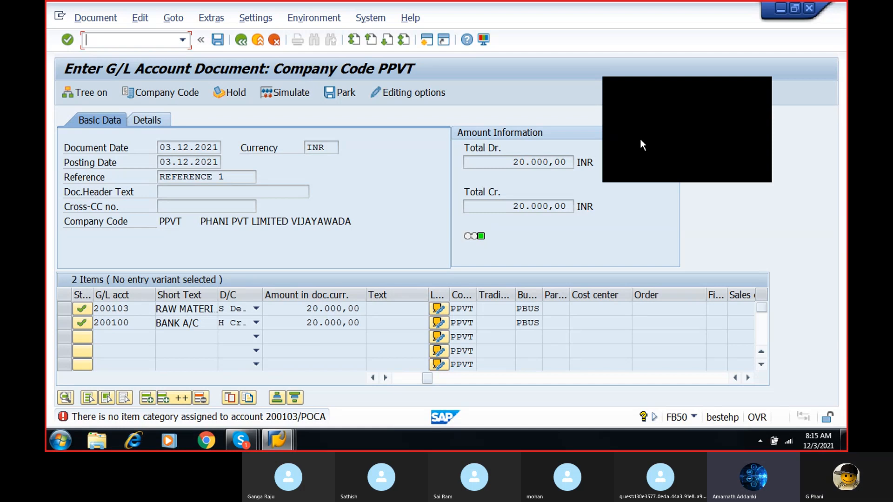
pyautogui.click(762, 85)
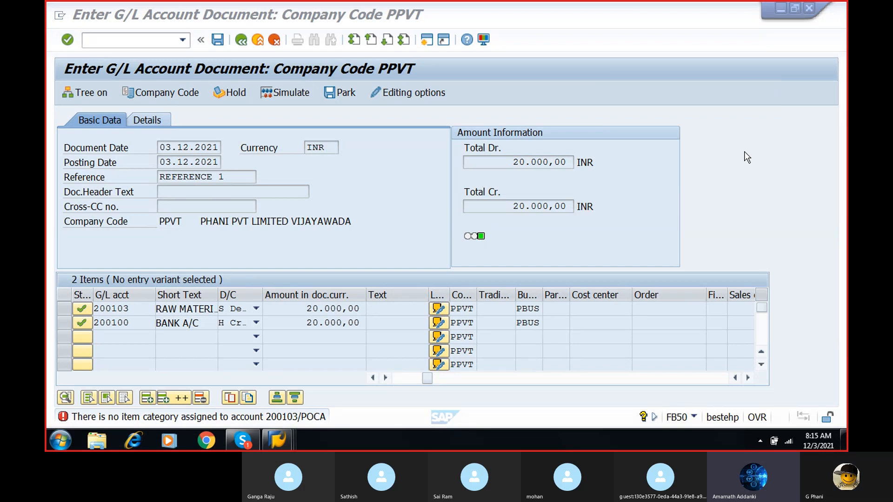
pyautogui.click(204, 420)
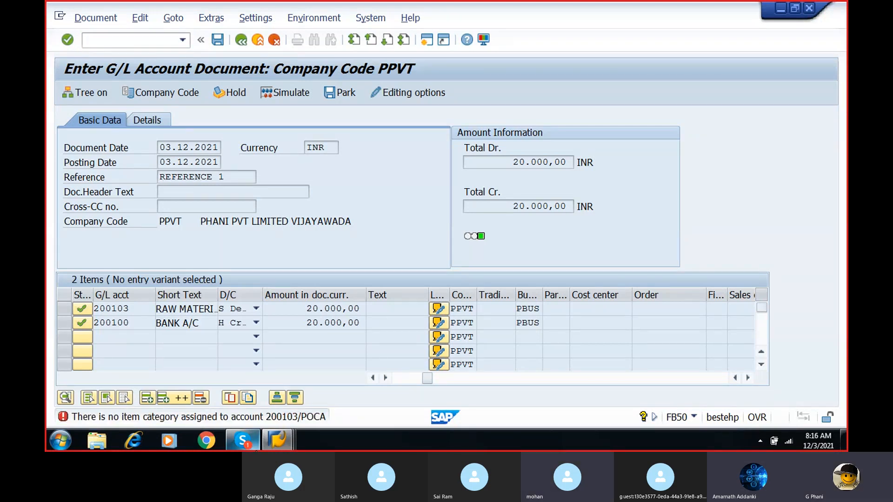
pyautogui.moveTo(268, 431)
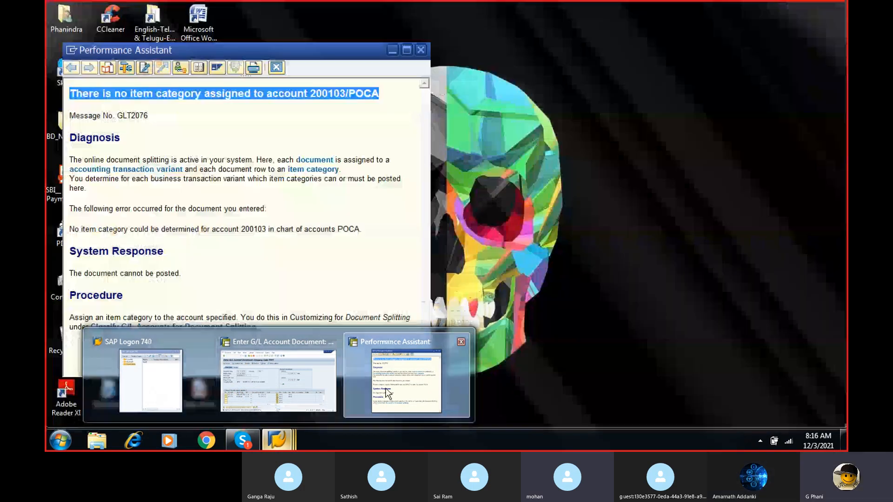
pyautogui.click(386, 392)
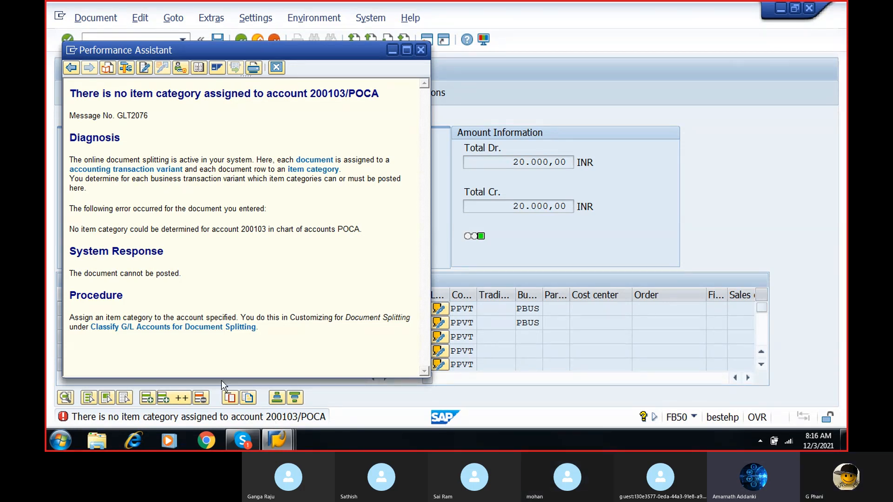
# - Open Classify G/L Accounts for Document Splitting from the help text for chart of accounts POCA and start new entries
pyautogui.click(168, 329)
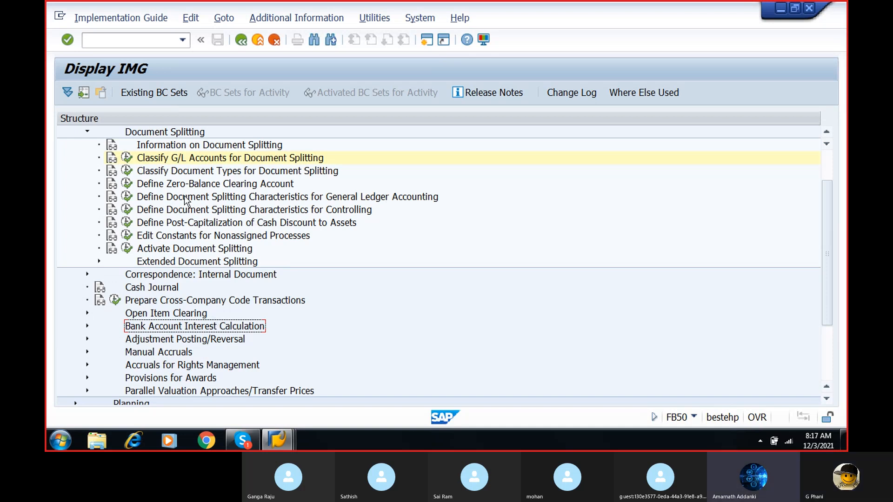
pyautogui.click(127, 159)
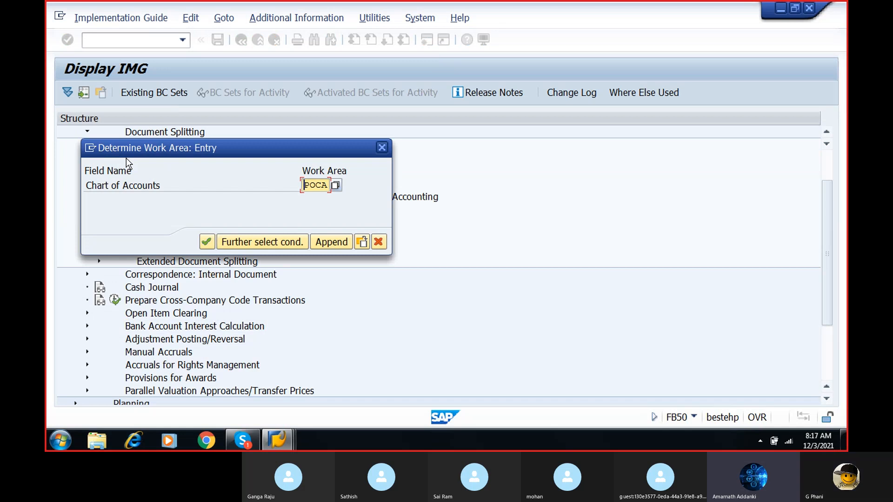
pyautogui.click(207, 243)
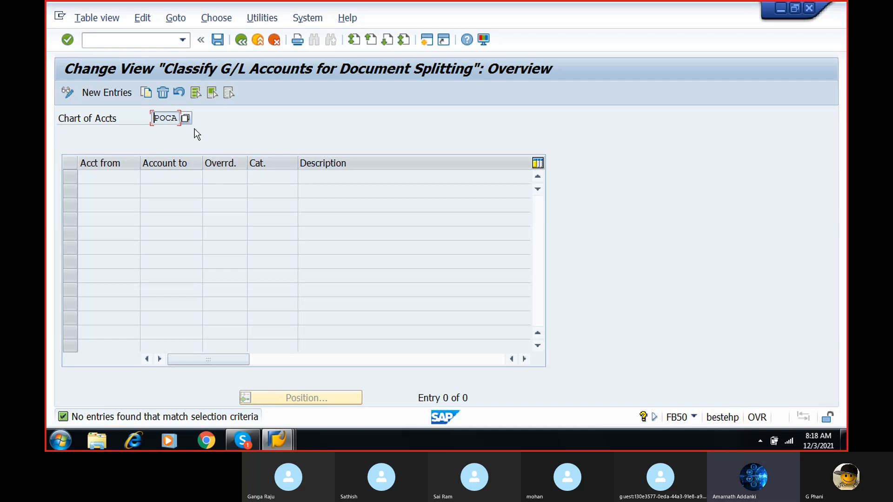
pyautogui.click(106, 92)
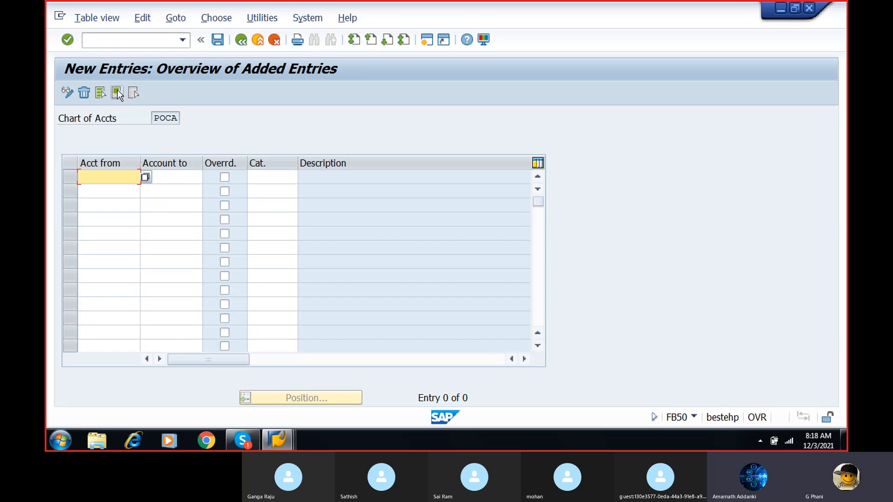
# - Fill the first row's account range from 200103 to 200103, the raw material account, using the value help
pyautogui.click(144, 177)
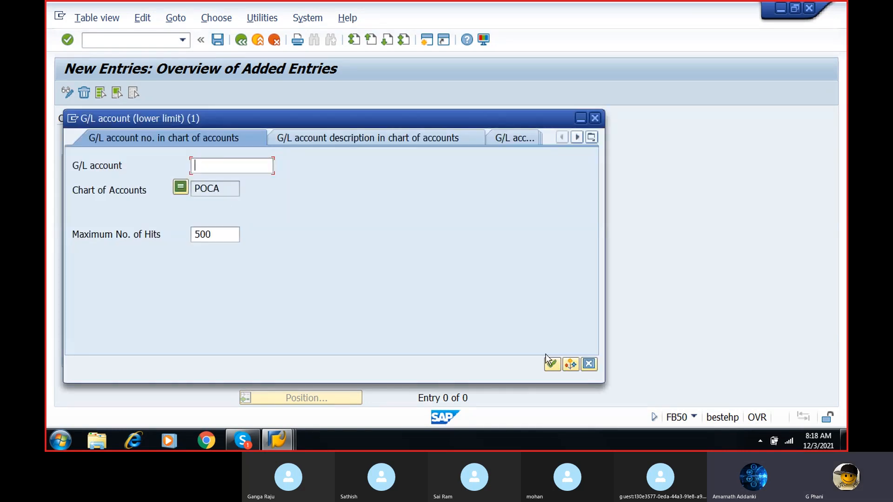
pyautogui.click(550, 365)
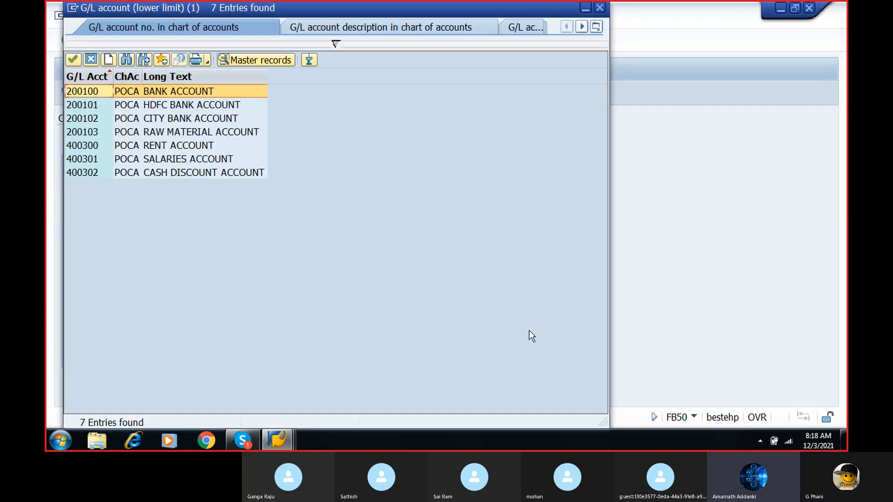
pyautogui.click(195, 131)
pyautogui.click(194, 132)
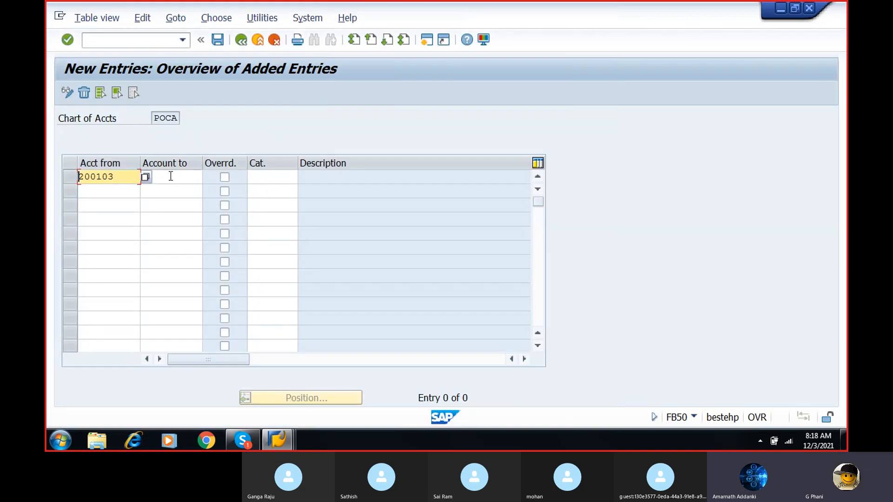
pyautogui.click(187, 176)
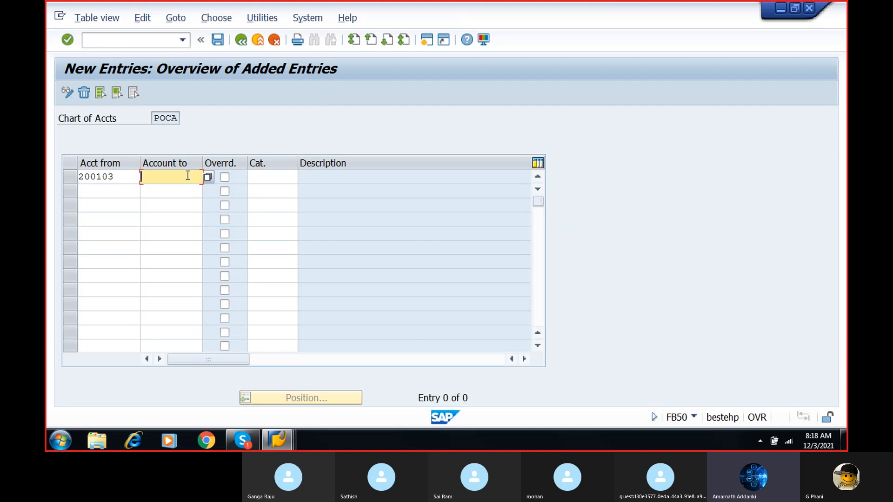
pyautogui.click(210, 177)
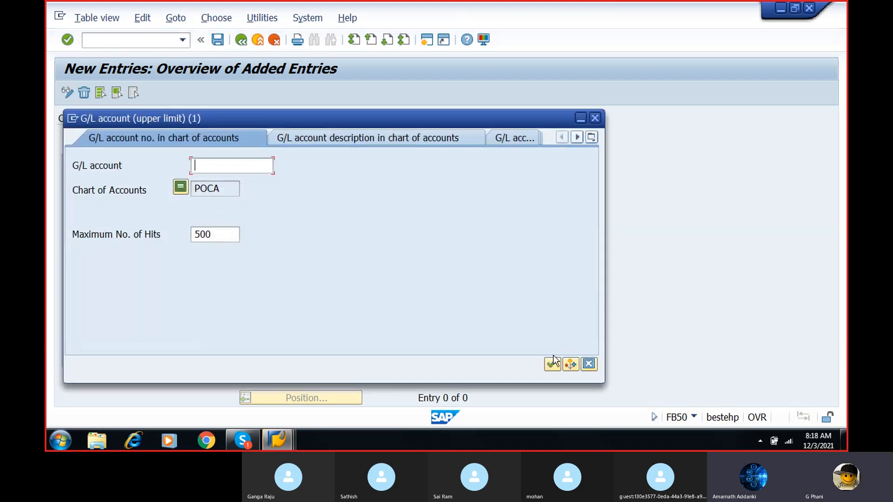
pyautogui.click(553, 363)
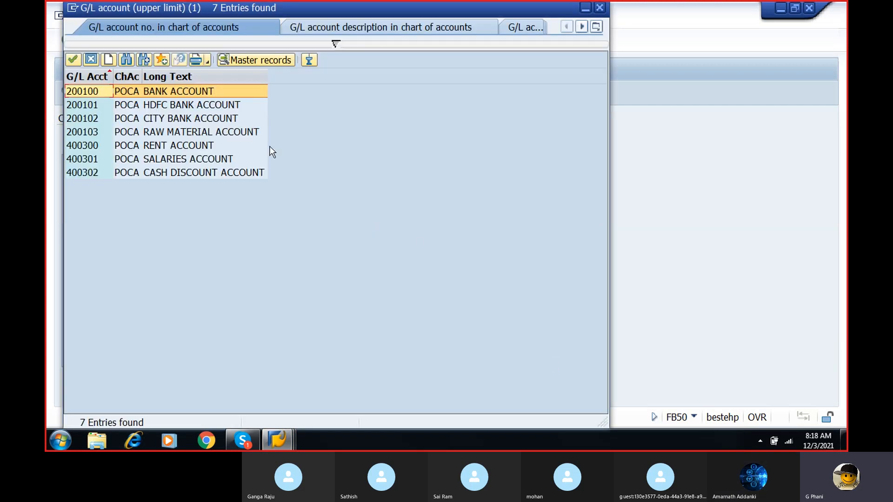
pyautogui.doubleClick(244, 132)
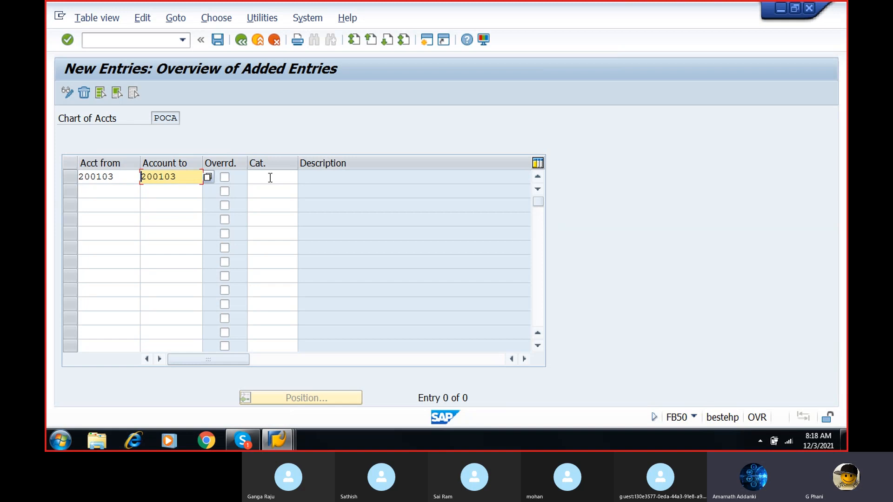
# - Fill the second row's account range from 200100 to 200100, the bank account, using the value help
pyautogui.click(95, 192)
pyautogui.click(145, 194)
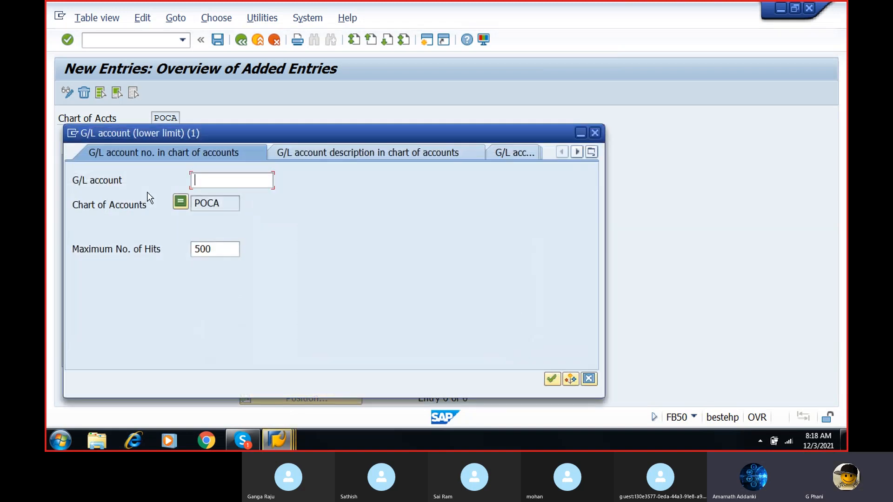
pyautogui.click(549, 378)
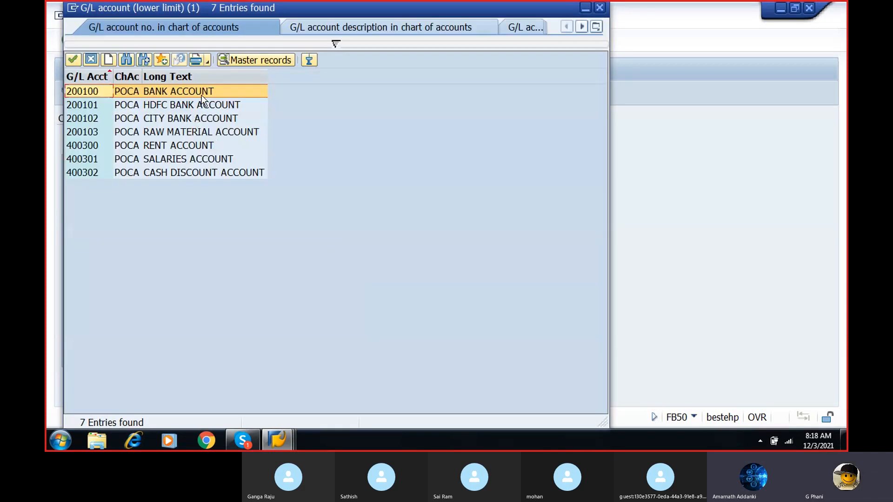
pyautogui.doubleClick(206, 92)
pyautogui.click(184, 193)
pyautogui.click(208, 190)
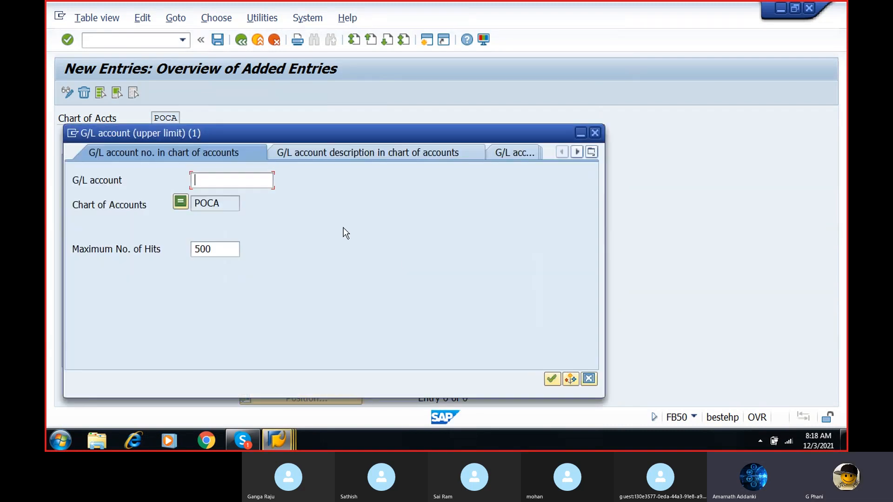
pyautogui.click(551, 379)
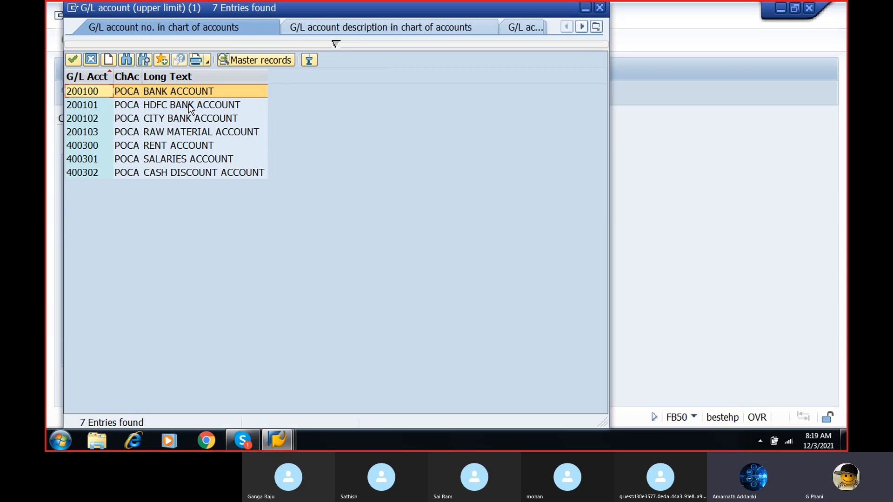
pyautogui.doubleClick(194, 91)
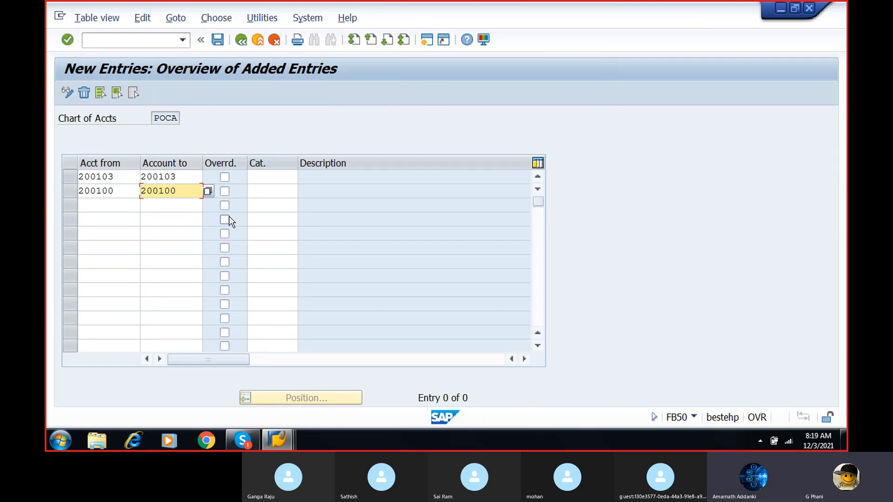
# - Assign item category 07000 (Asset) to the row for account 200103
pyautogui.click(261, 177)
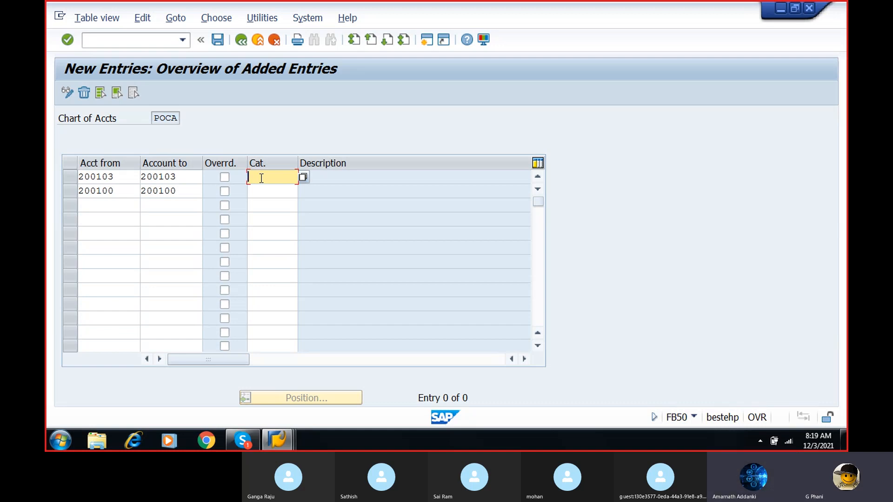
pyautogui.click(307, 180)
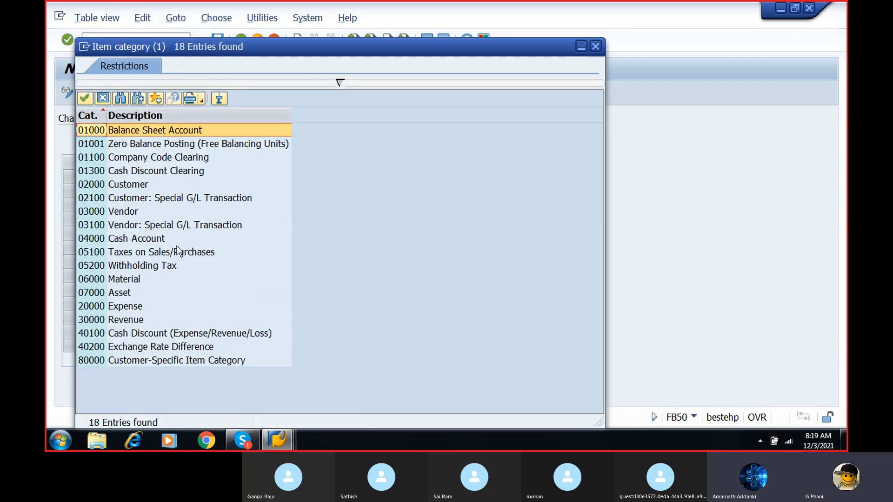
pyautogui.doubleClick(119, 296)
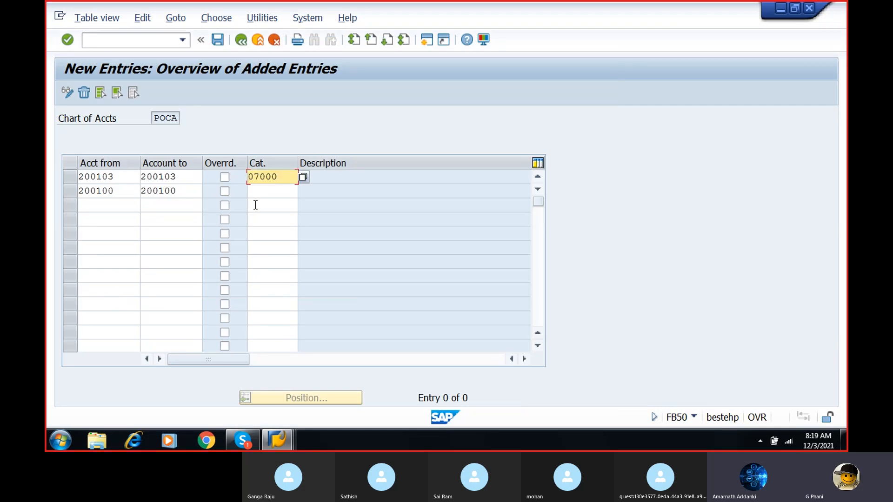
# - Set the item category for account 200103 to 20000 (Expense)
pyautogui.click(304, 176)
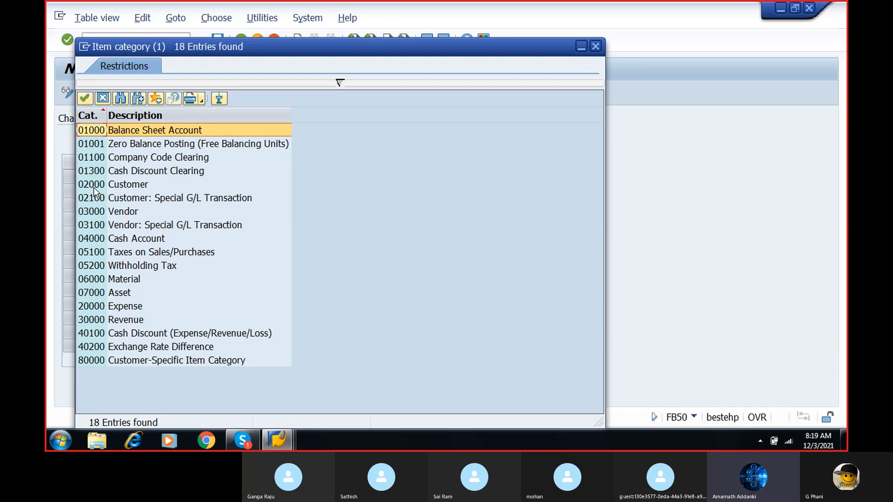
pyautogui.doubleClick(113, 307)
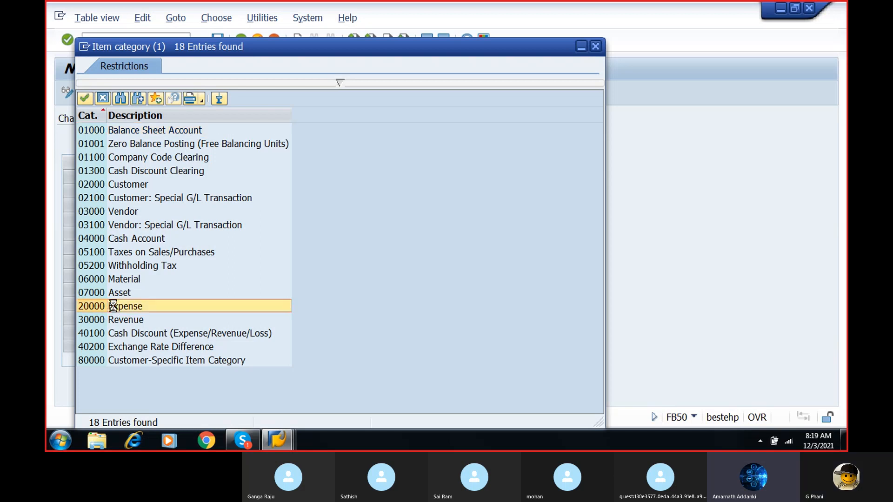
pyautogui.click(302, 178)
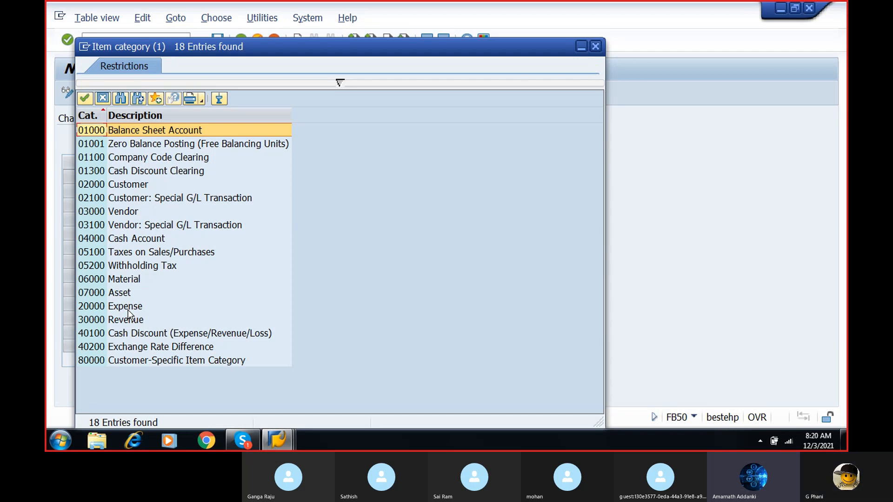
pyautogui.doubleClick(120, 305)
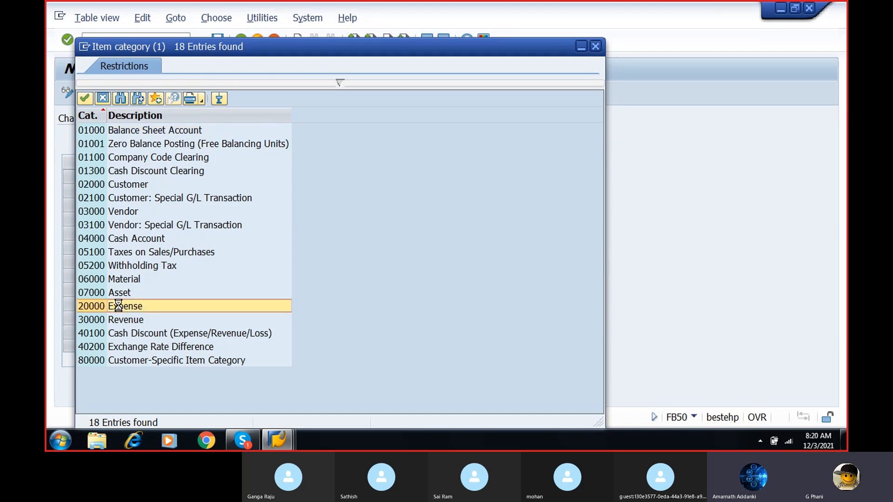
# - Set the item category for account 200100 to 07000 (Asset) and save the entries in the proposed customizing request
pyautogui.click(292, 191)
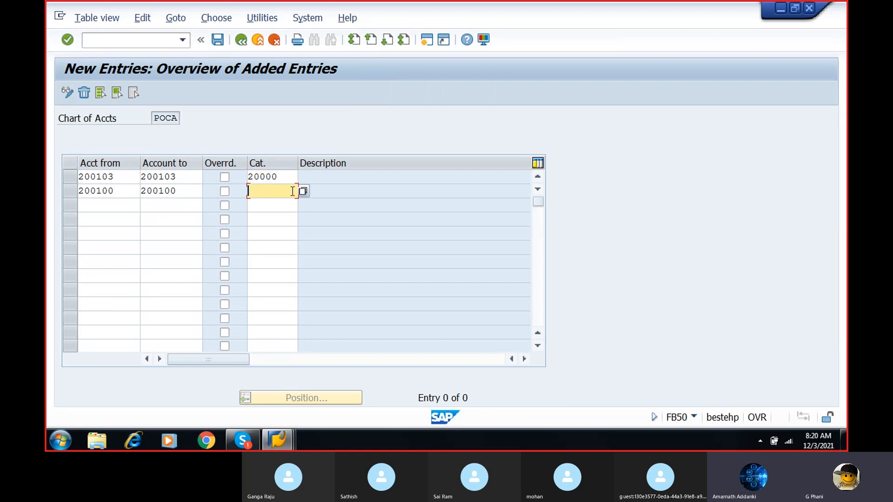
pyautogui.click(303, 192)
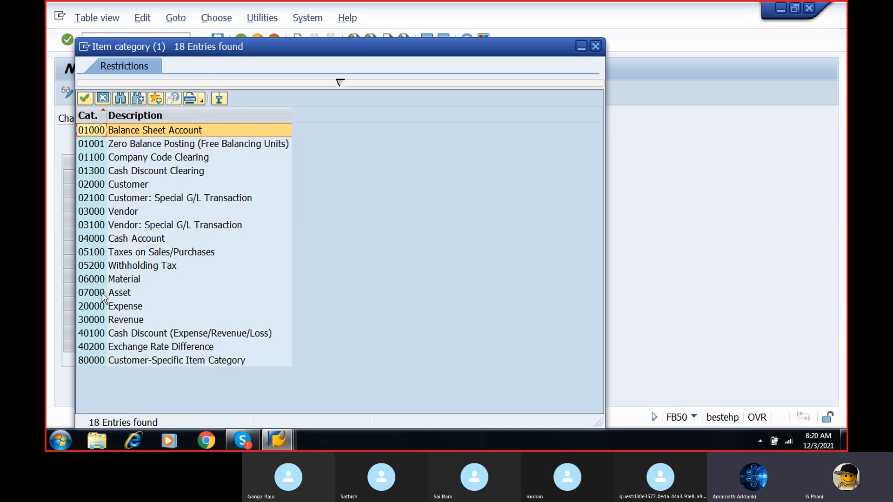
pyautogui.doubleClick(117, 292)
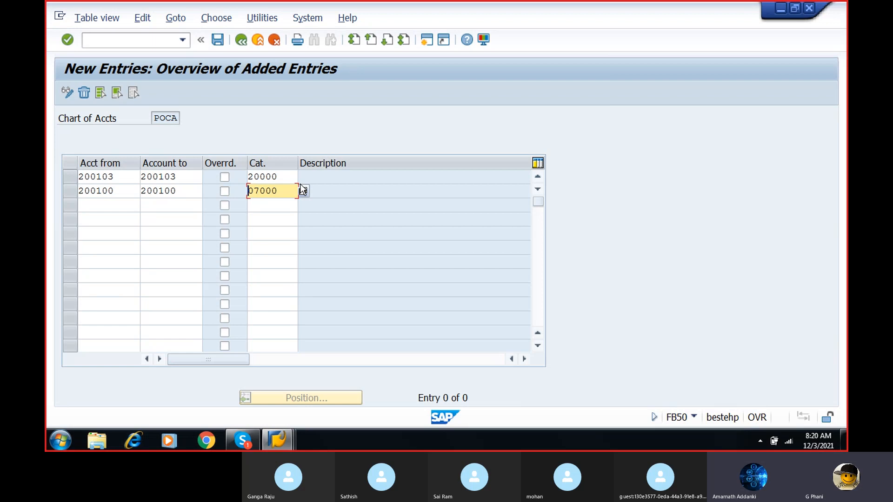
pyautogui.click(218, 39)
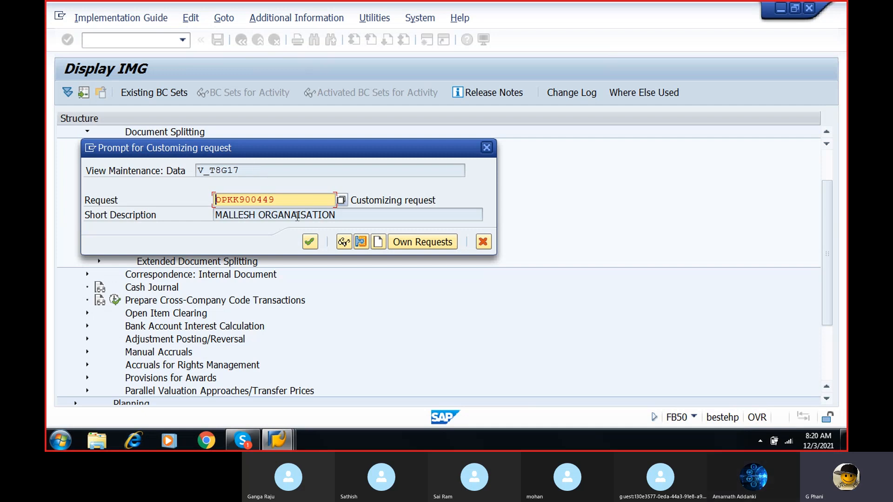
pyautogui.click(308, 242)
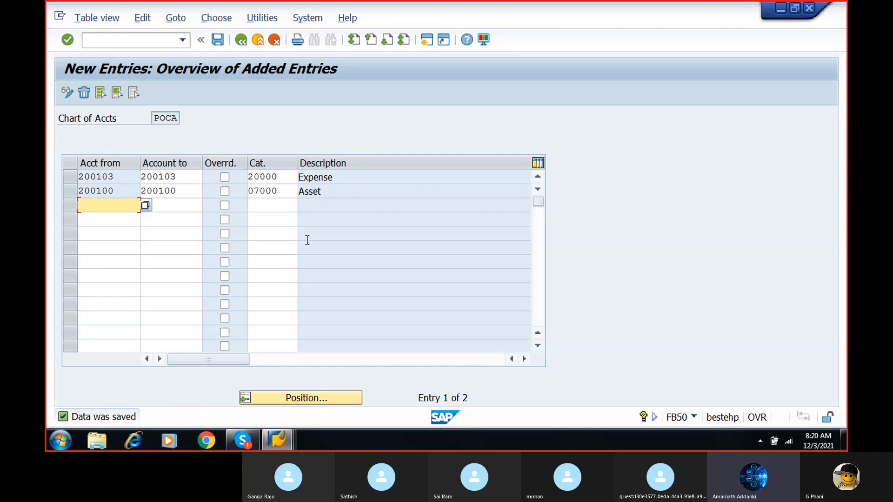
# - Try to open transaction FS50 with the command /NFS50
pyautogui.click(159, 40)
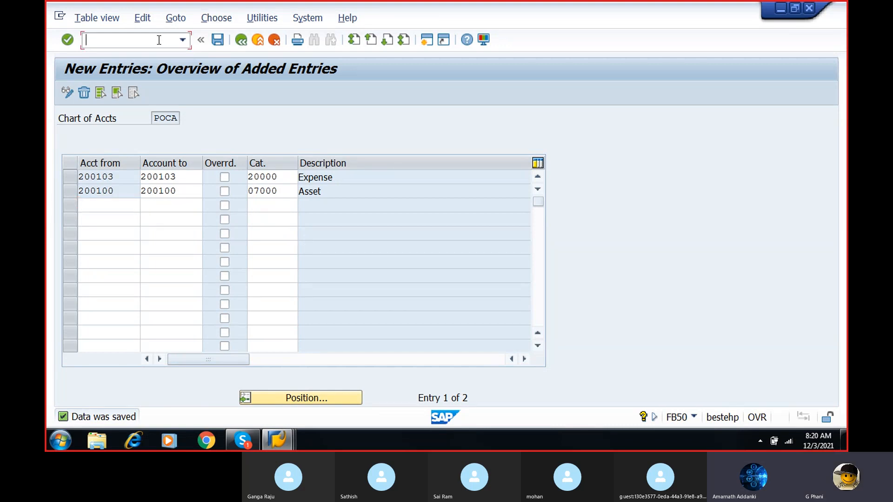
pyautogui.write('/N')
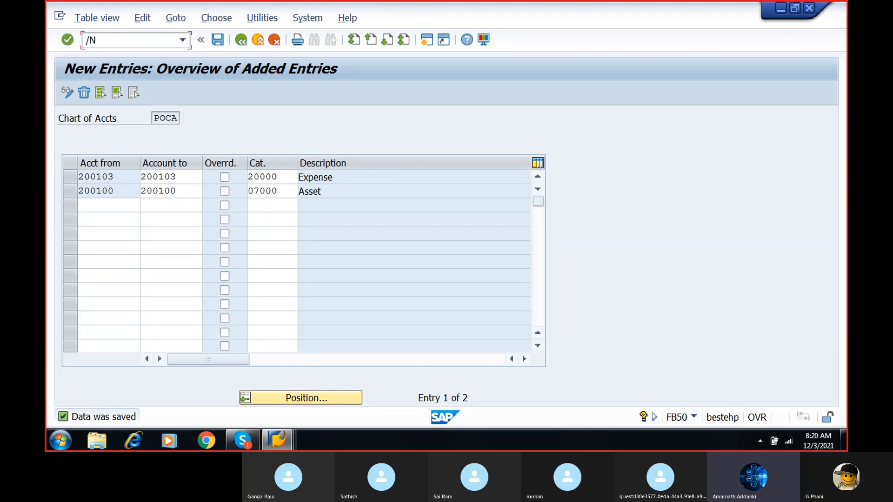
pyautogui.write('FS50')
pyautogui.press('Return')
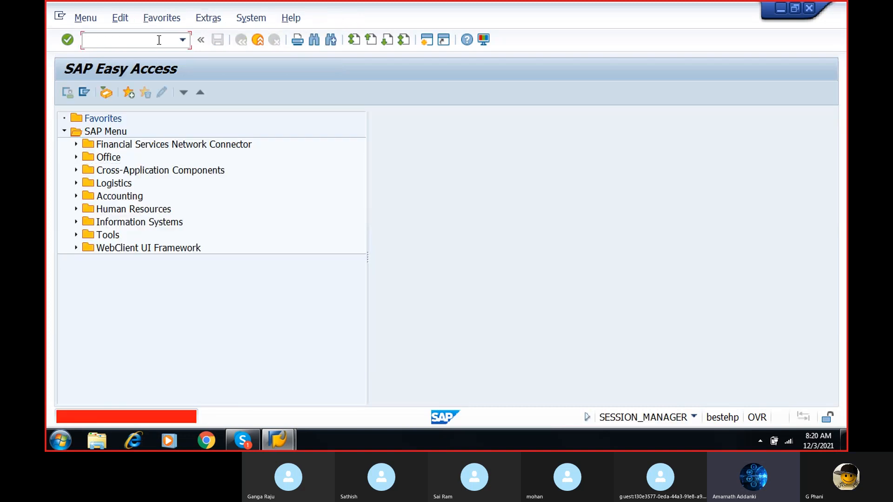
pyautogui.write('/N')
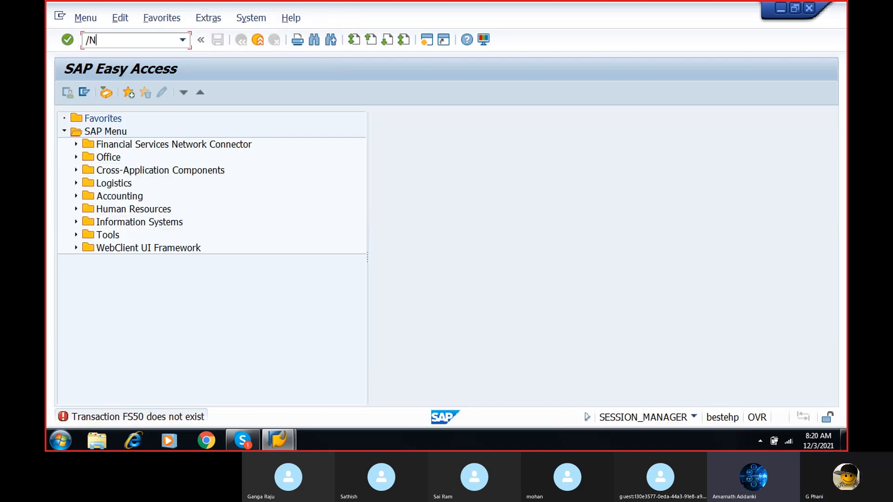
pyautogui.write('FS50')
pyautogui.press('Return')
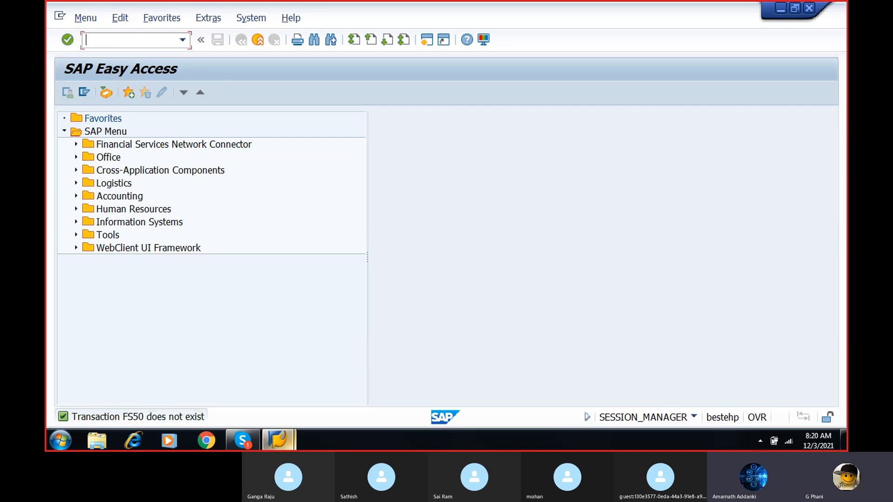
# - Open the G/L account document entry transaction with the command /nfb50
pyautogui.moveTo(286, 434)
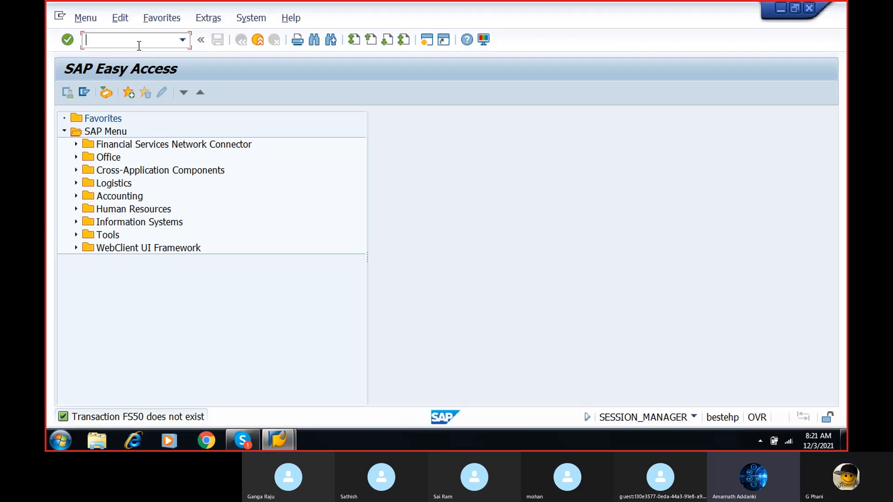
pyautogui.click(183, 40)
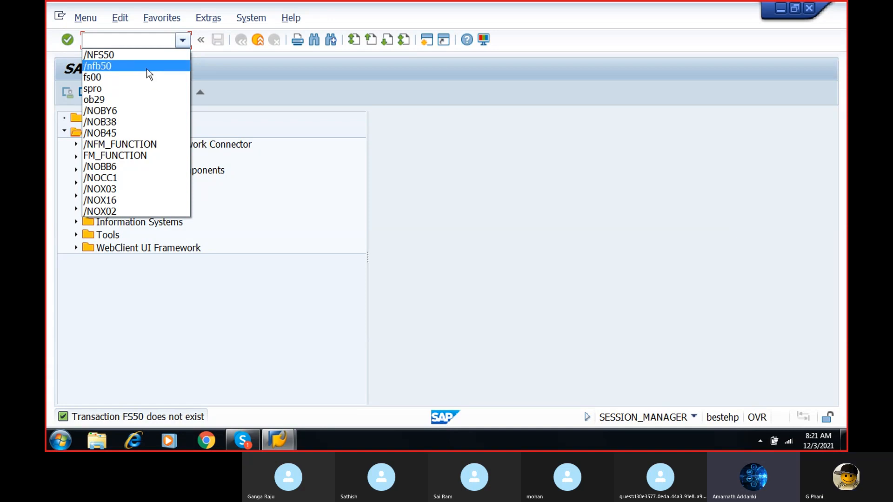
pyautogui.click(146, 69)
pyautogui.press('Return')
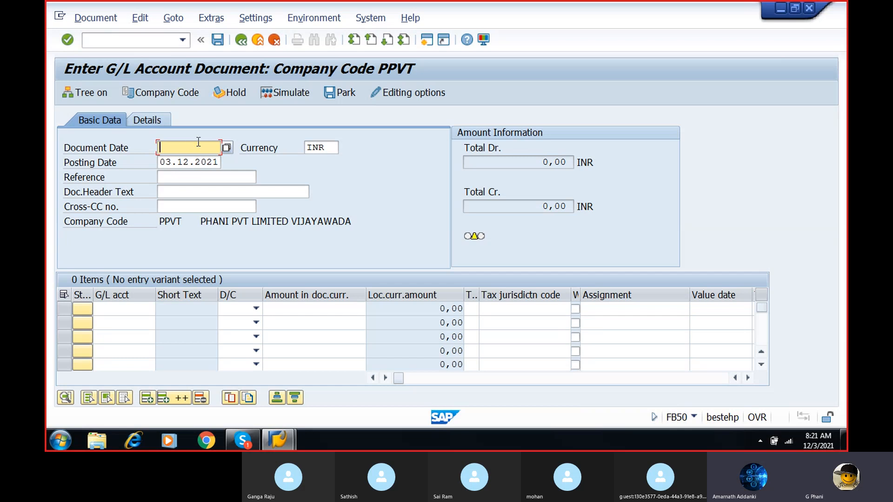
# - Set the document date to 03.12.2021 and the reference to REFERENCE 1
pyautogui.click(228, 147)
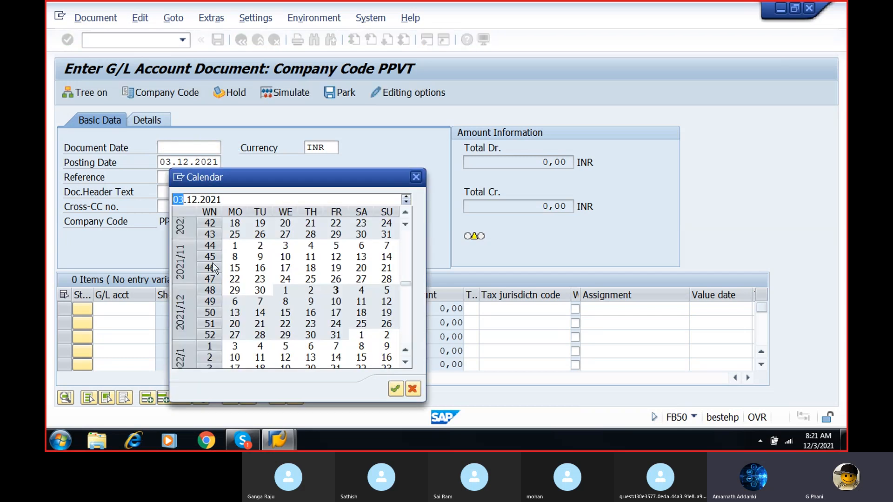
pyautogui.click(336, 291)
pyautogui.click(336, 291)
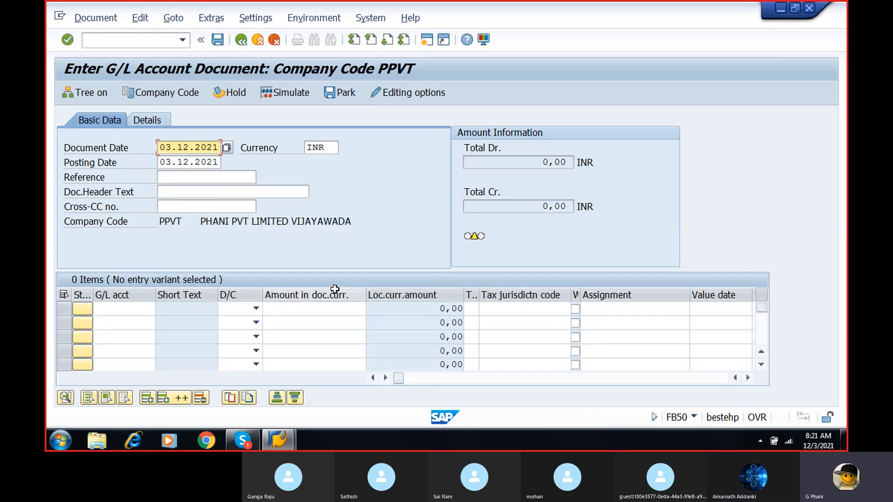
pyautogui.click(186, 178)
pyautogui.write('RE')
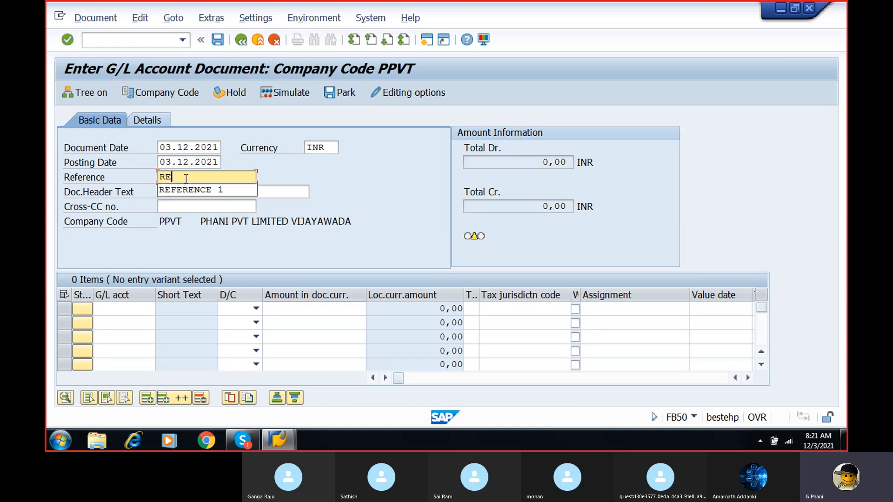
pyautogui.click(188, 191)
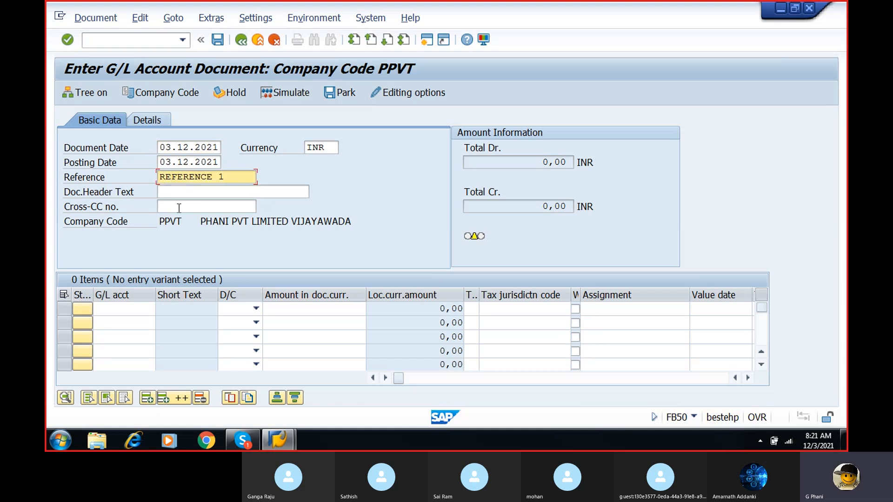
# - Enter the first line item as a debit of 20000 to raw material account 200103
pyautogui.click(120, 309)
pyautogui.click(160, 312)
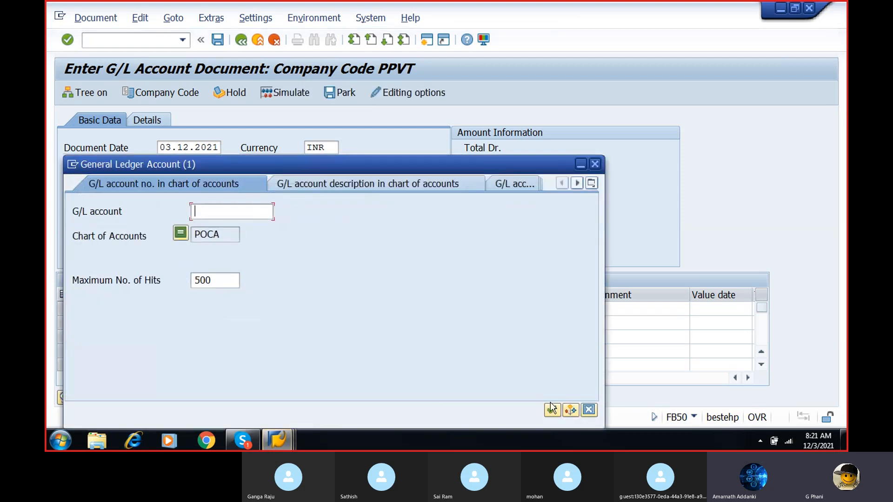
pyautogui.click(551, 409)
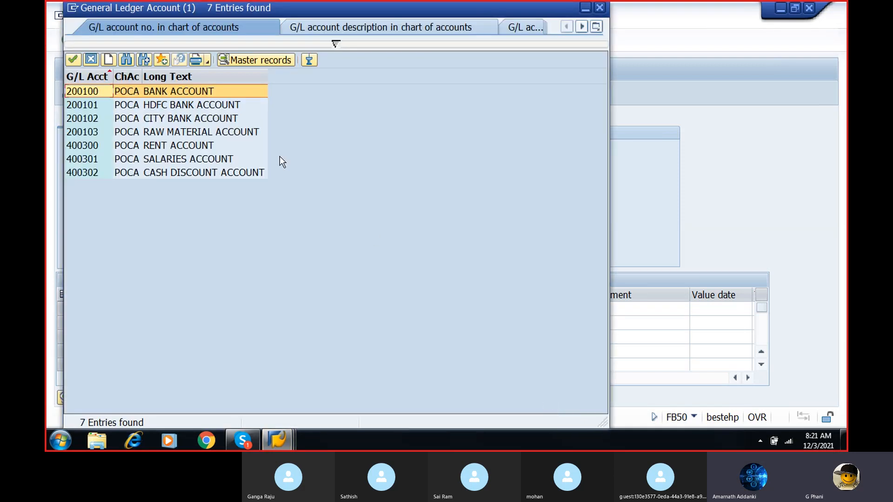
pyautogui.doubleClick(218, 131)
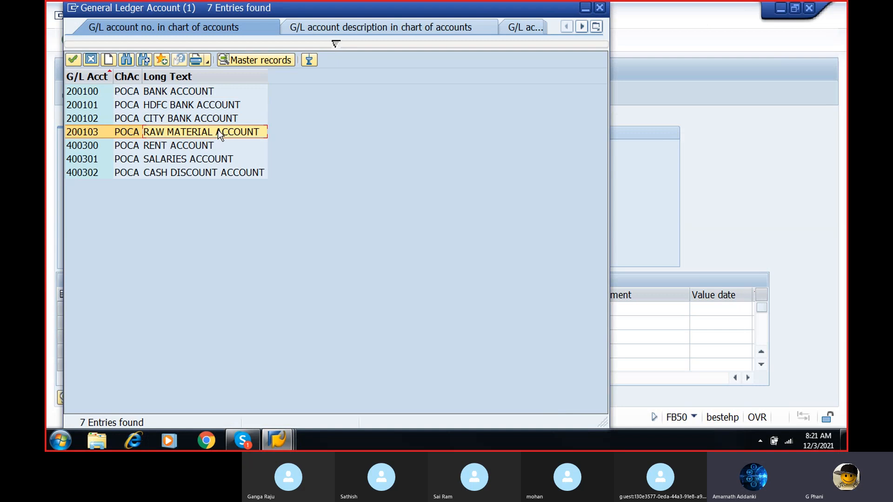
pyautogui.click(254, 308)
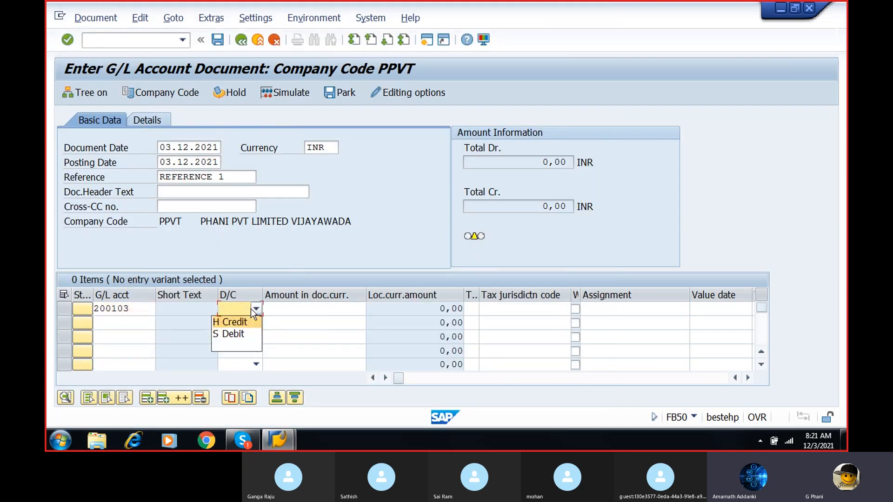
pyautogui.click(242, 331)
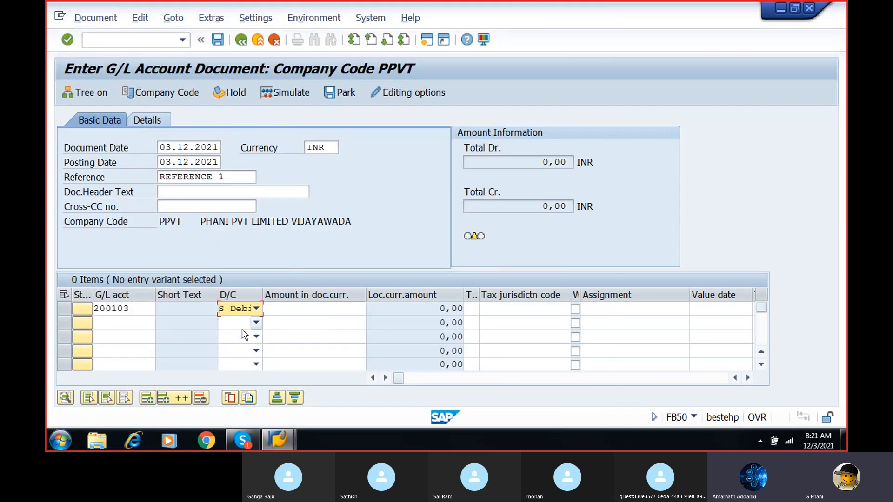
pyautogui.click(287, 308)
pyautogui.write('20000')
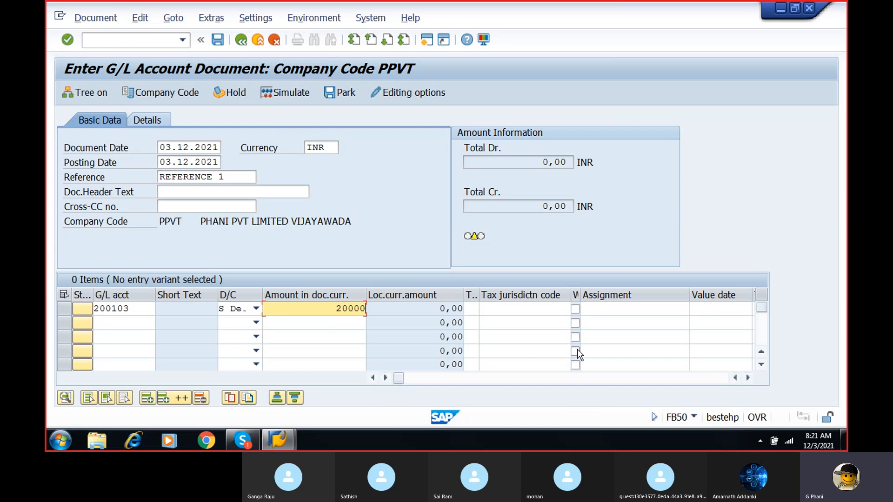
# - Examine the additional line item columns up to the business area of the first row
pyautogui.click(748, 378)
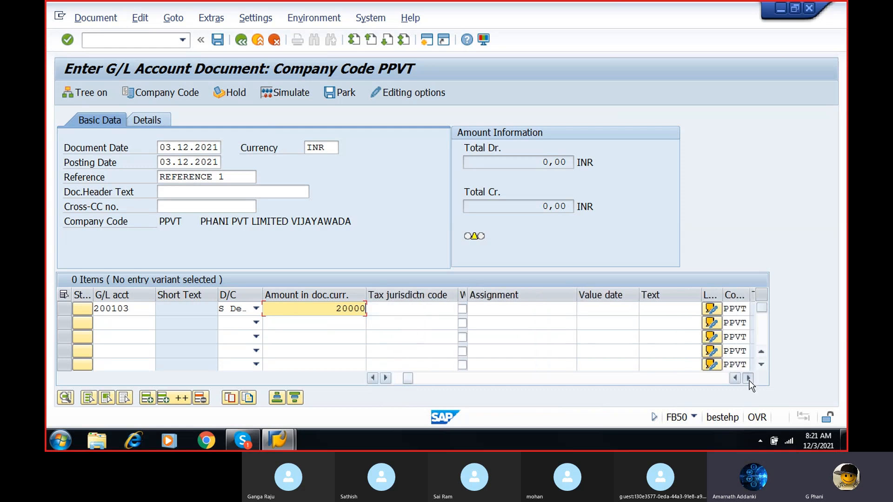
pyautogui.click(747, 377)
pyautogui.click(747, 377)
pyautogui.click(697, 308)
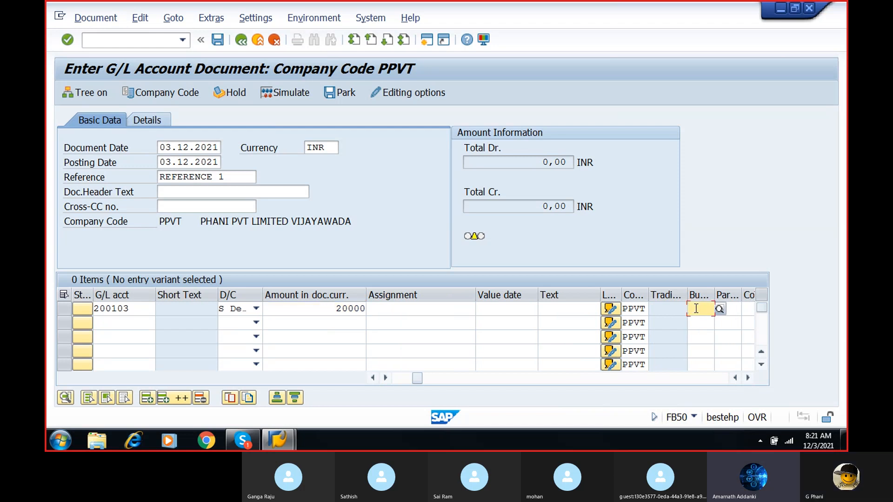
pyautogui.click(734, 378)
pyautogui.click(734, 378)
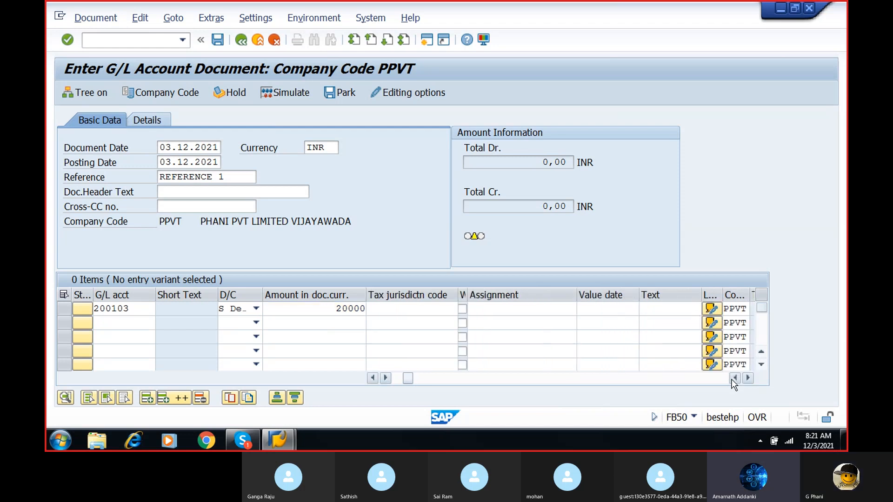
pyautogui.click(734, 378)
pyautogui.click(734, 378)
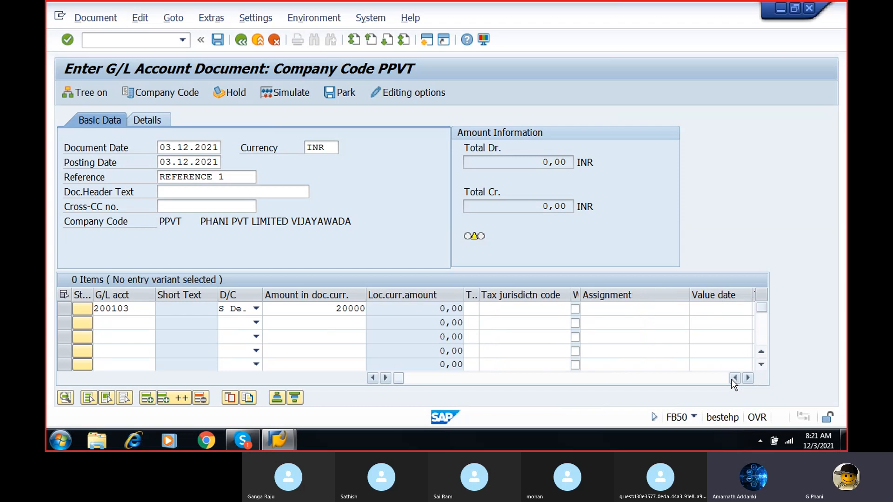
# - Enter the second line item as a credit of 20000 to bank account 200100 and confirm the entries
pyautogui.click(128, 324)
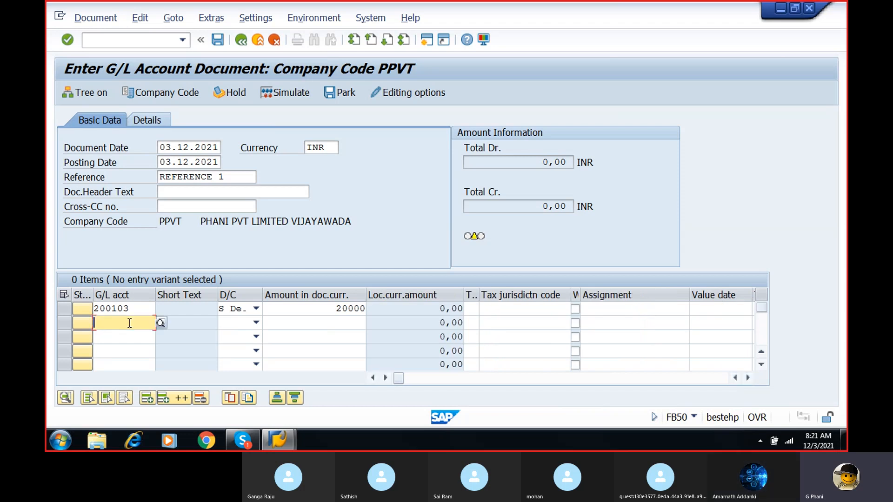
pyautogui.click(160, 323)
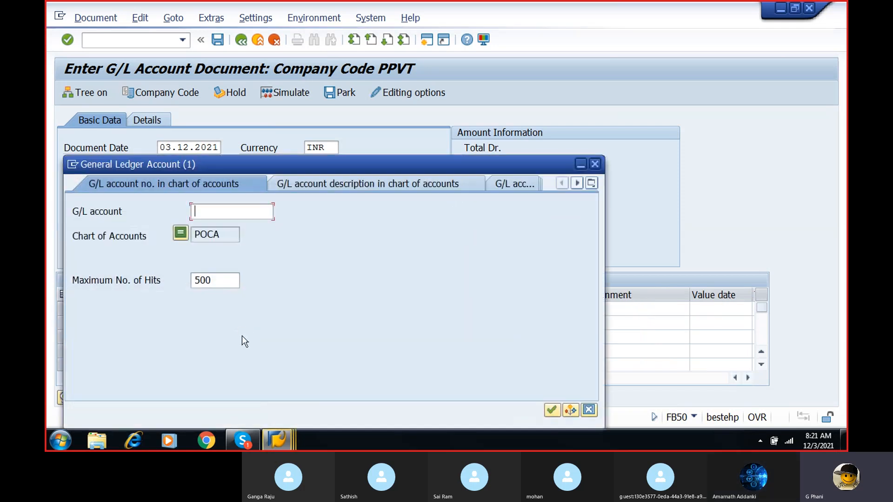
pyautogui.click(551, 408)
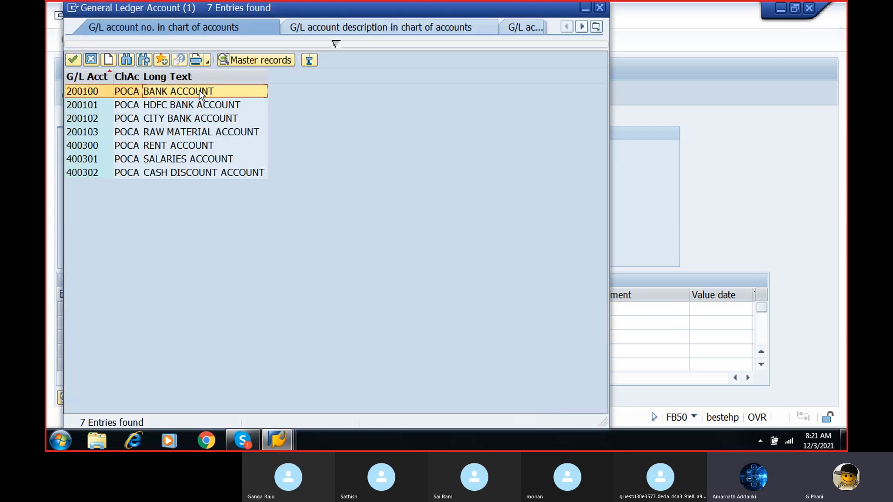
pyautogui.click(199, 90)
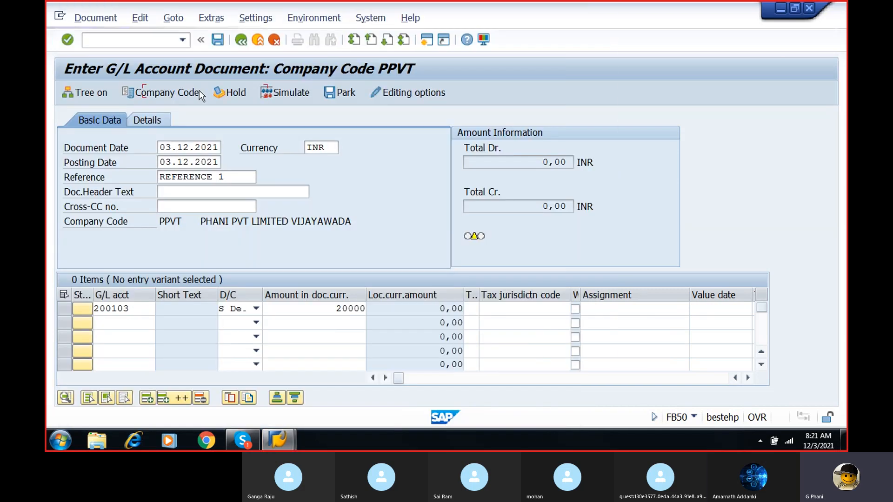
pyautogui.click(238, 324)
pyautogui.click(235, 336)
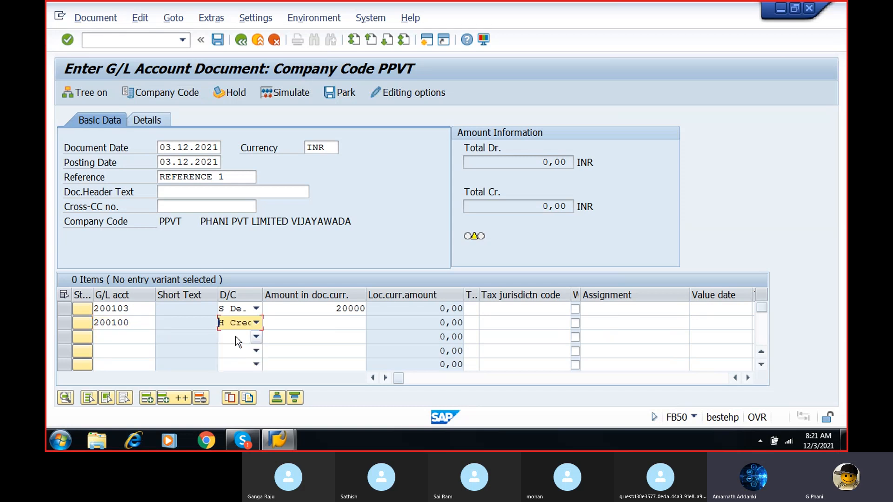
pyautogui.click(338, 323)
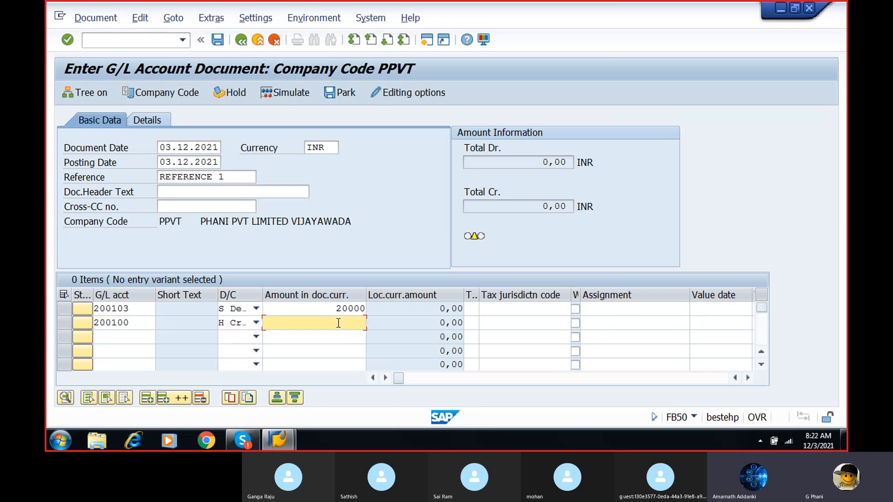
pyautogui.write('20000')
pyautogui.press('Return')
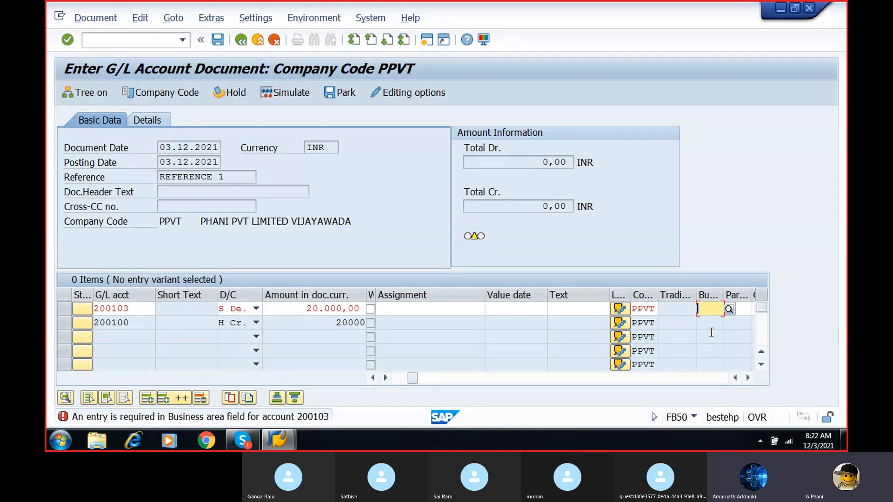
# - Assign business area PBUS to the line item for account 200103
pyautogui.write('PBUS')
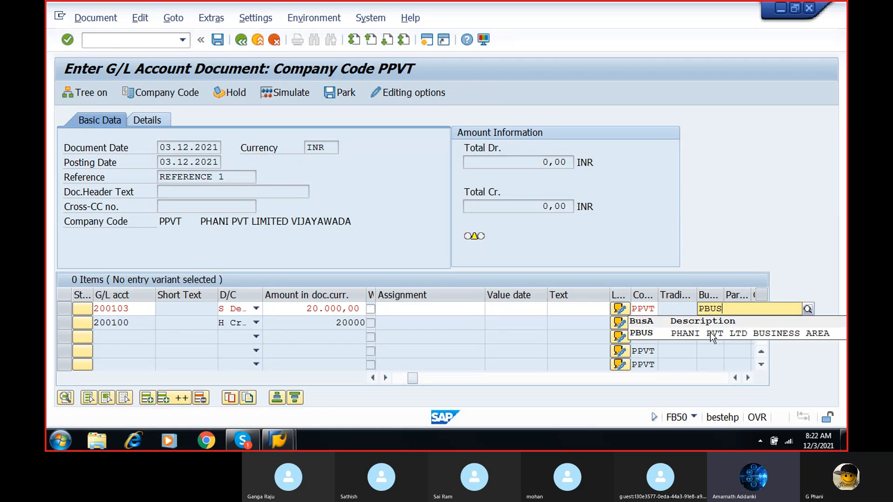
pyautogui.click(699, 335)
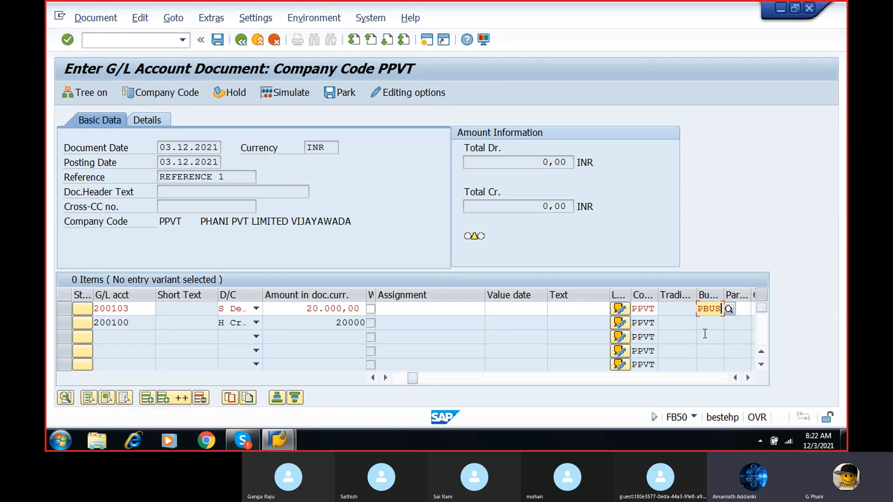
pyautogui.press('Return')
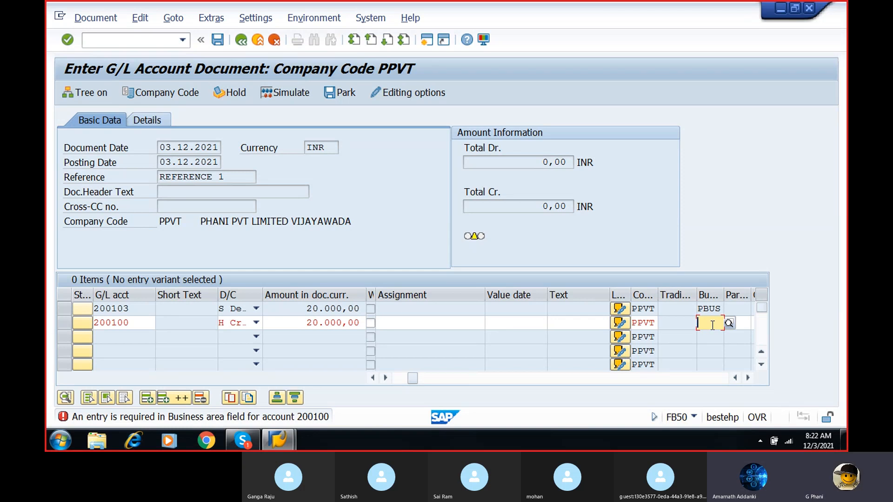
# - Assign business area PBUS to the line item for account 200100
pyautogui.write('PUS')
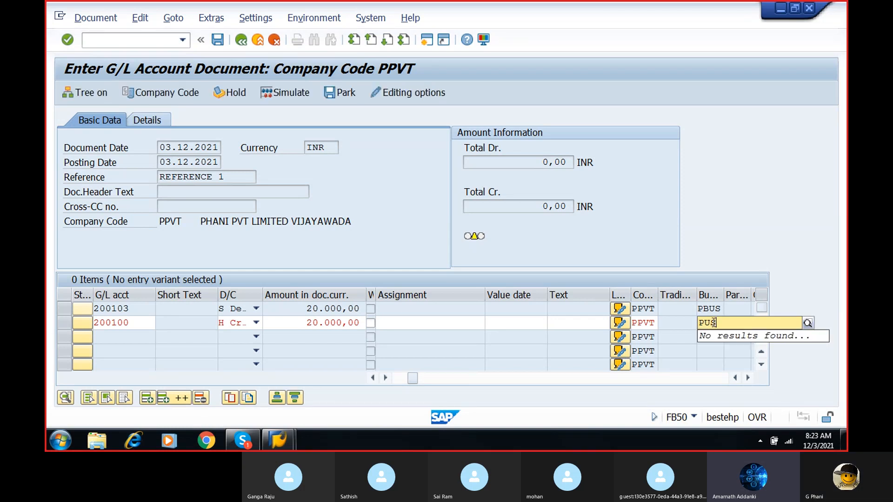
pyautogui.press('BackSpace')
pyautogui.press('BackSpace')
pyautogui.write('BUS')
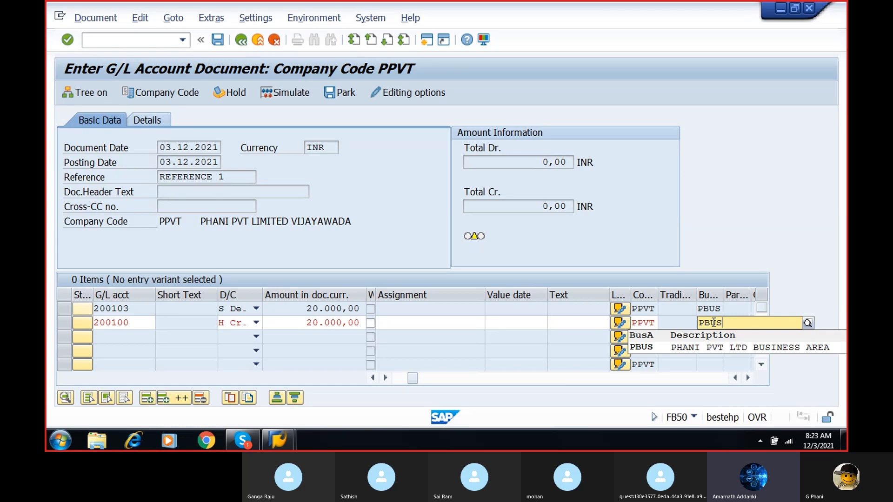
pyautogui.click(712, 347)
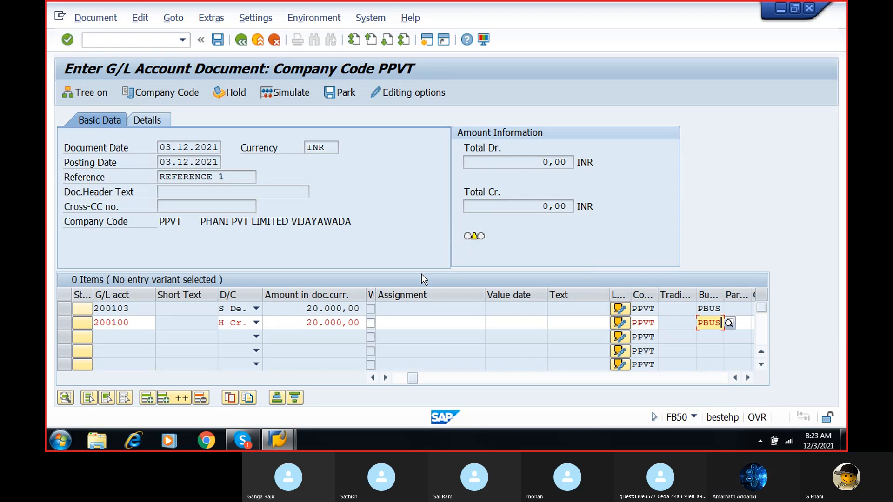
pyautogui.press('Return')
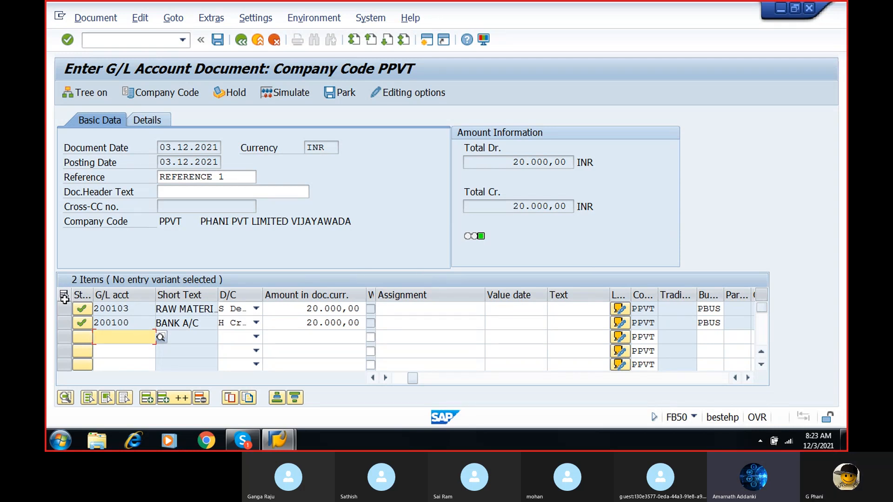
# - Check the status of both line items for errors and dismiss the information message
pyautogui.click(86, 312)
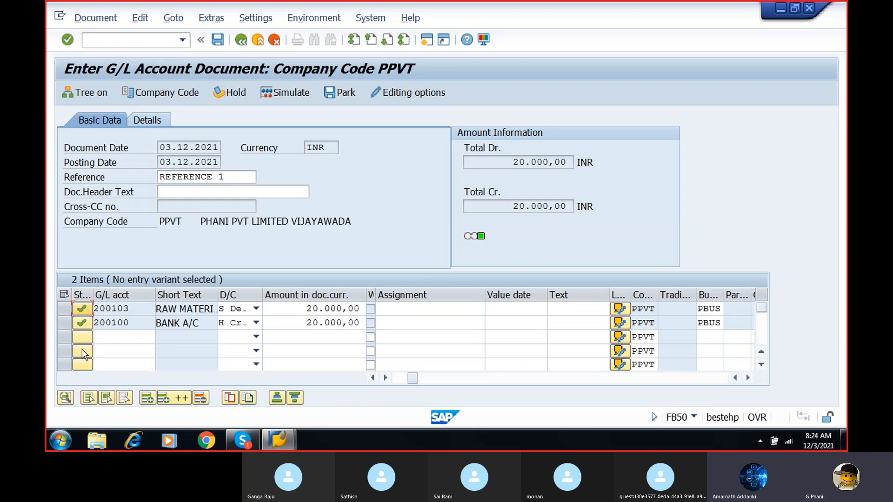
pyautogui.click(82, 322)
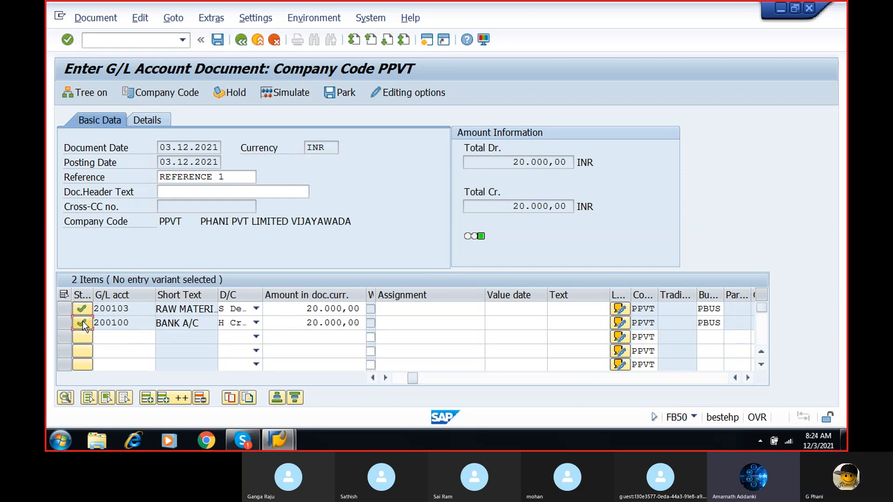
pyautogui.click(83, 321)
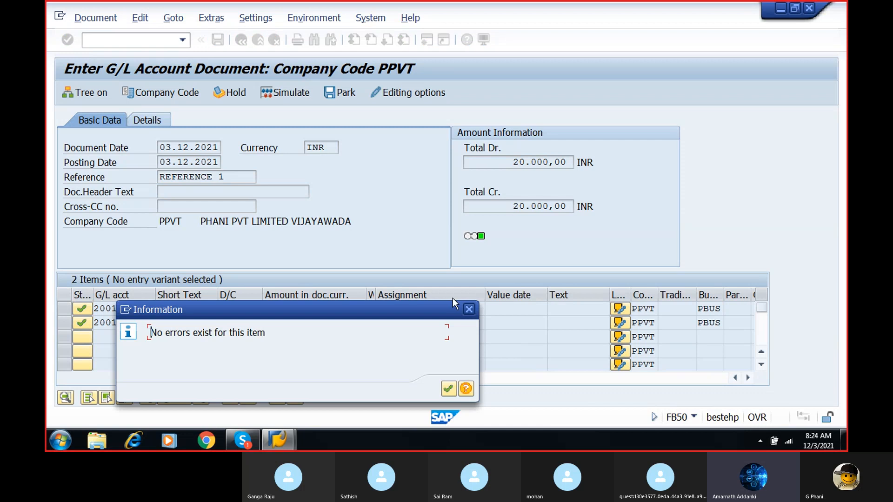
pyautogui.click(469, 310)
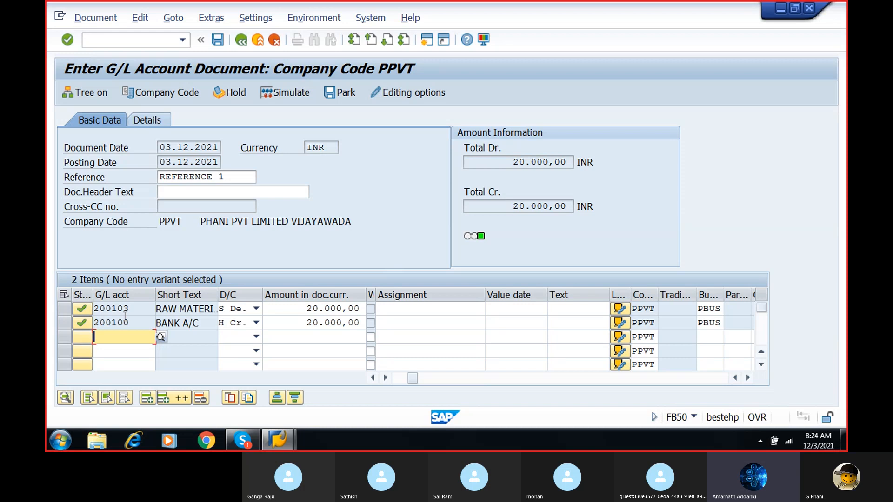
# - Simulate the 20000 INR G/L document and post it
pyautogui.click(284, 93)
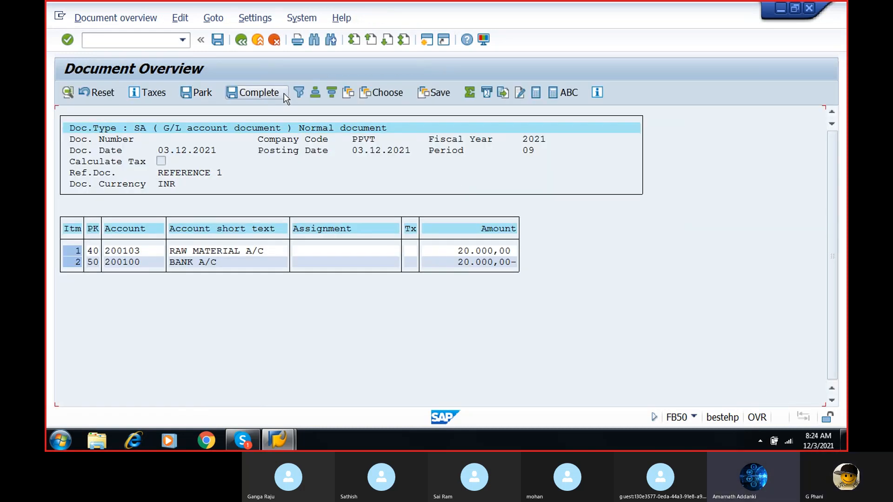
pyautogui.click(216, 40)
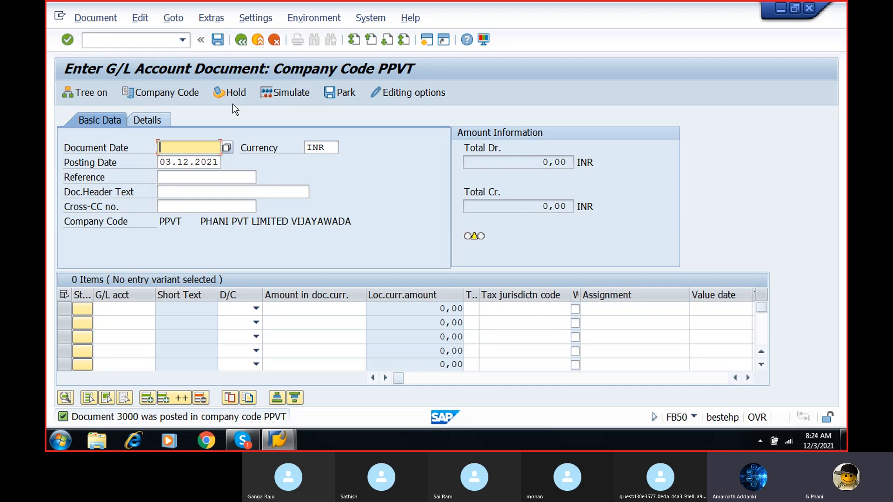
# - Set the new document's date to 03.12.2021 and its reference to REFERENCE 1
pyautogui.click(227, 147)
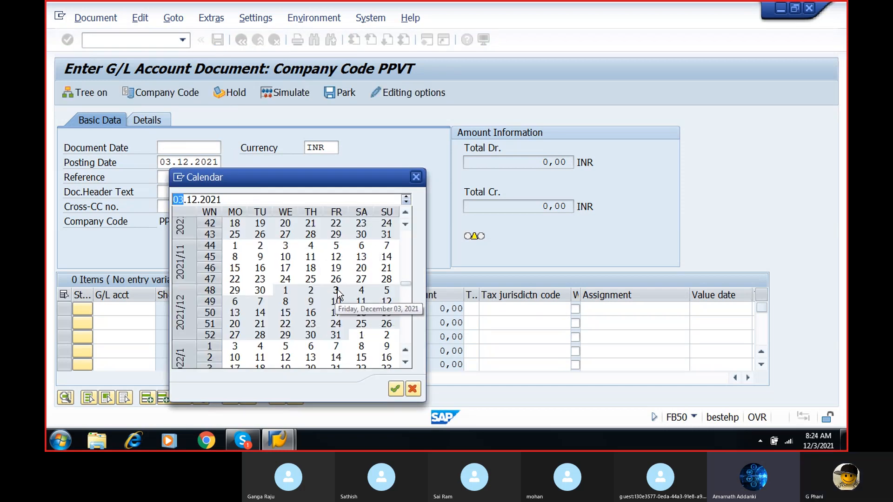
pyautogui.doubleClick(337, 290)
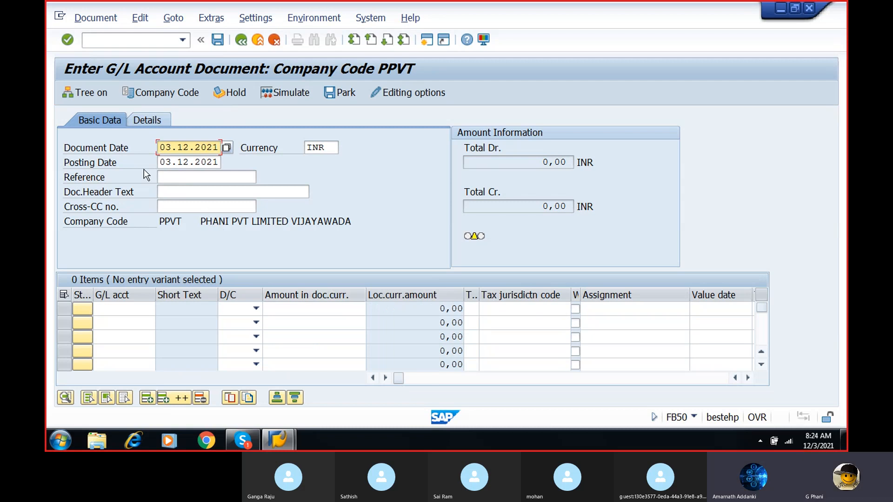
pyautogui.click(173, 178)
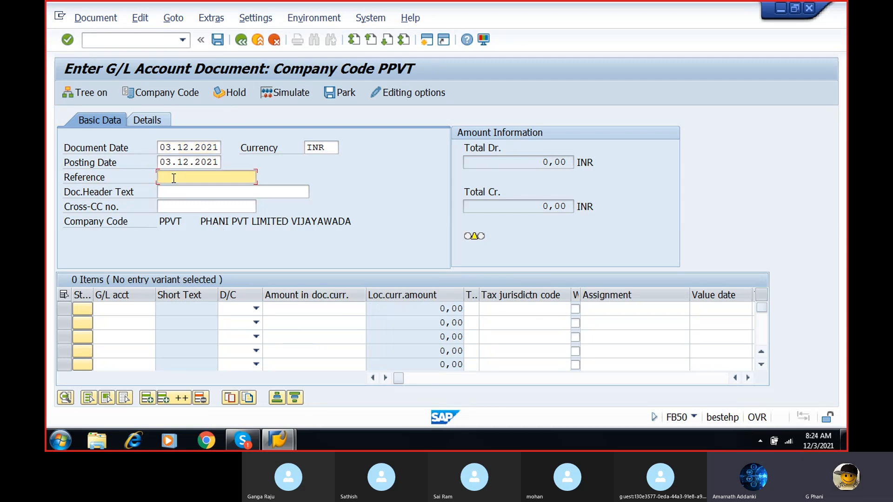
pyautogui.write('RE')
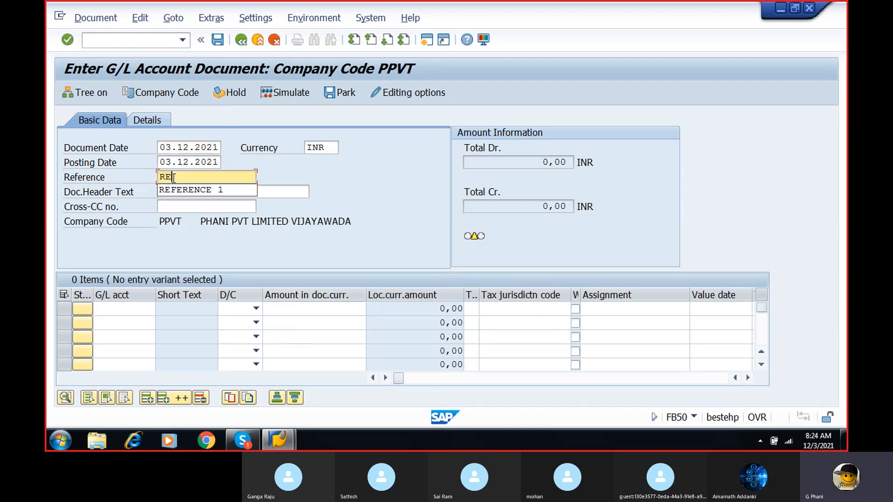
pyautogui.click(178, 189)
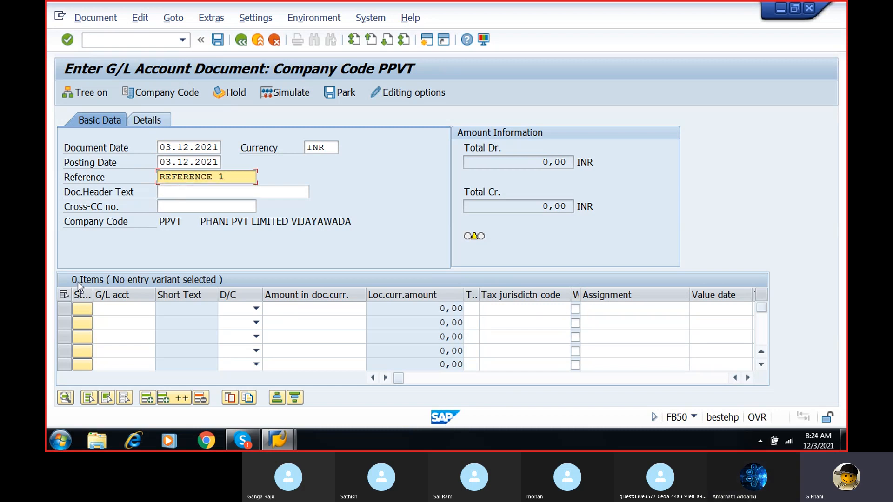
# - Enter the first line item as a debit of 10000 to rent account 400300, picked from the chart of accounts
pyautogui.click(107, 313)
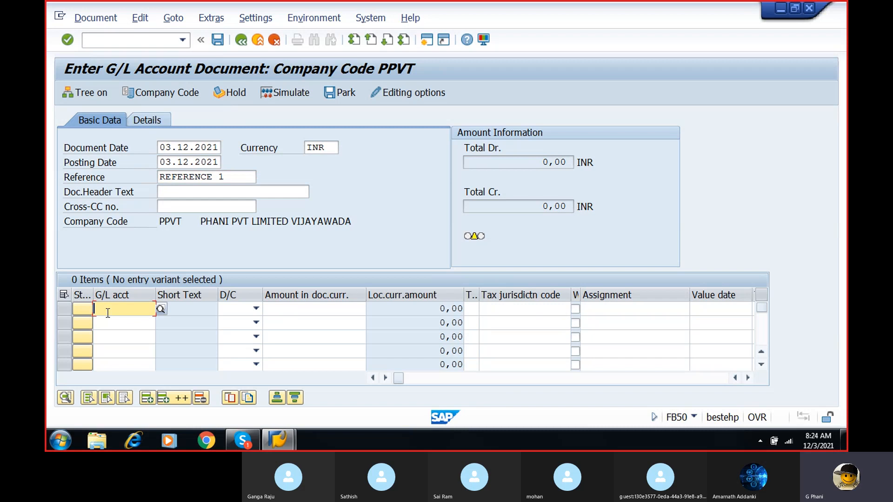
pyautogui.click(161, 310)
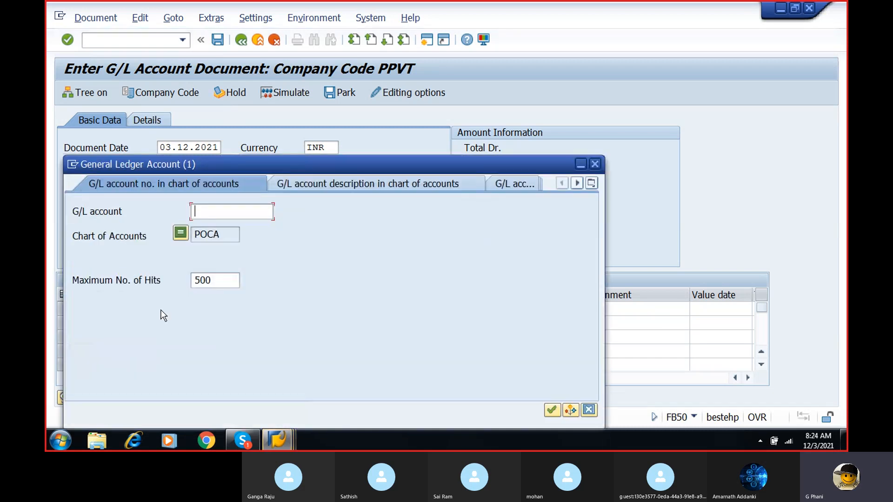
pyautogui.click(552, 410)
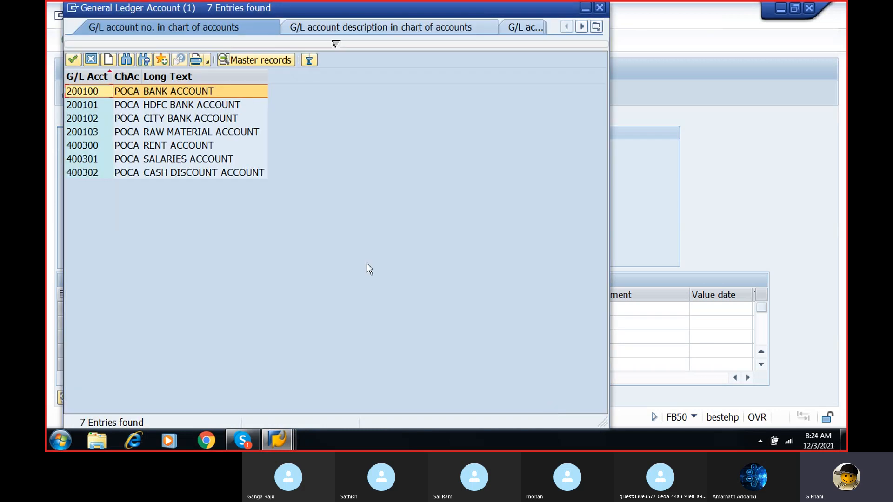
pyautogui.doubleClick(181, 146)
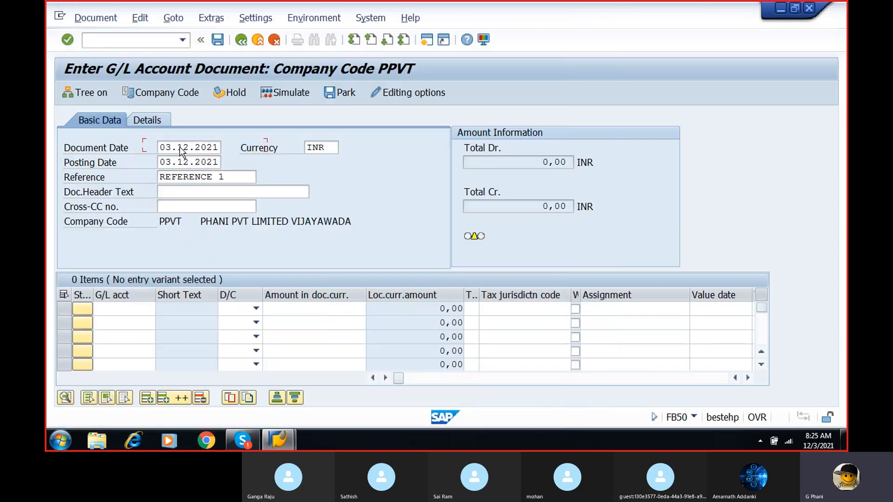
pyautogui.click(255, 310)
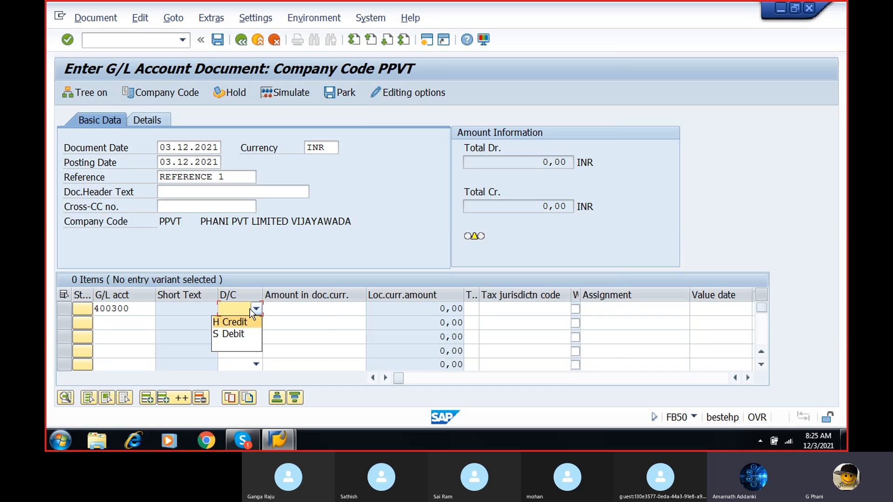
pyautogui.click(236, 333)
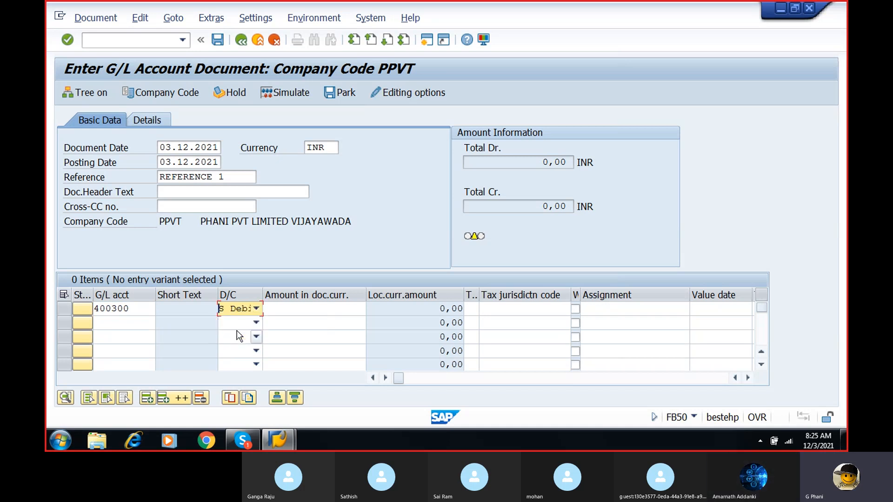
pyautogui.click(301, 310)
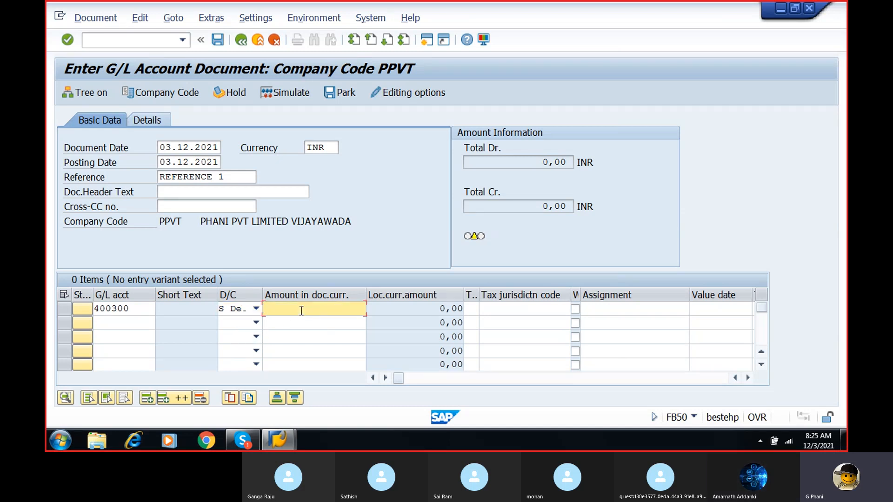
pyautogui.write('10000')
# - Assign business area PBUS to the rent account line item
pyautogui.click(747, 377)
pyautogui.click(747, 377)
pyautogui.click(747, 377)
pyautogui.click(747, 377)
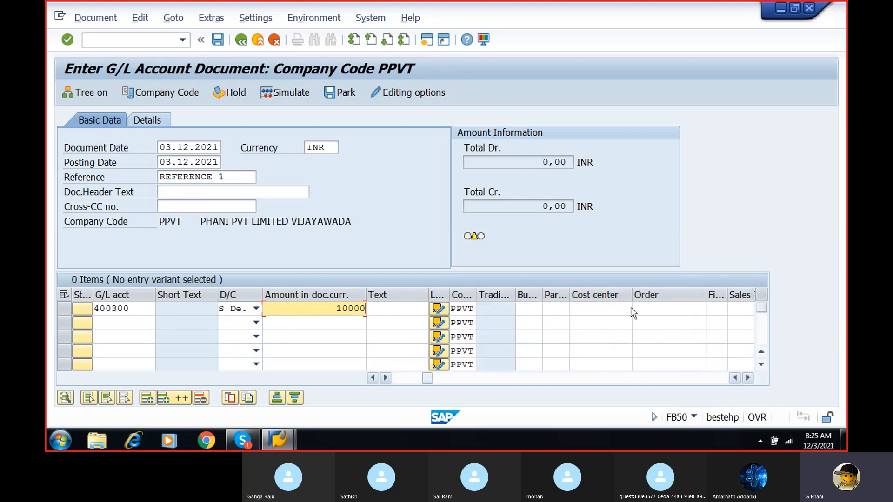
pyautogui.click(522, 307)
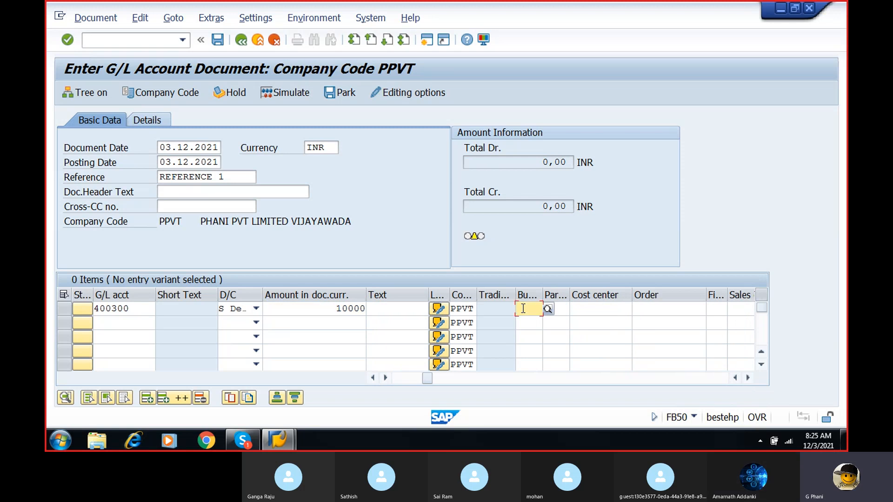
pyautogui.write('PBUS')
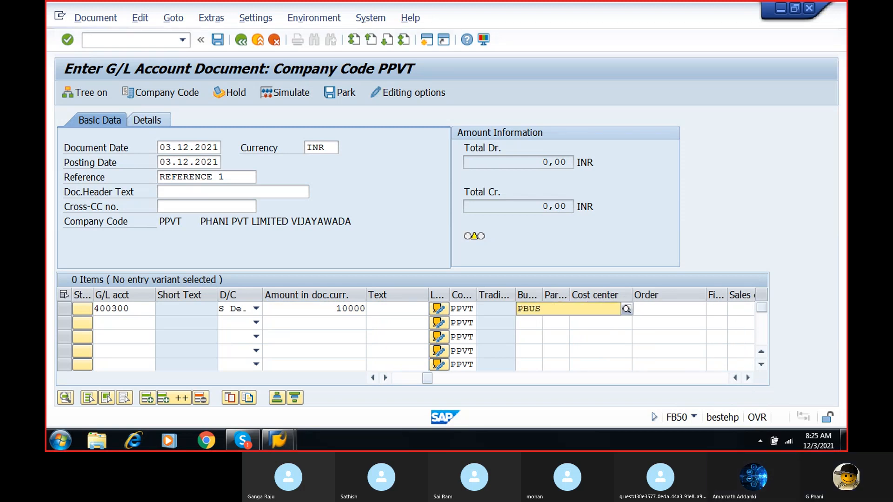
pyautogui.click(527, 331)
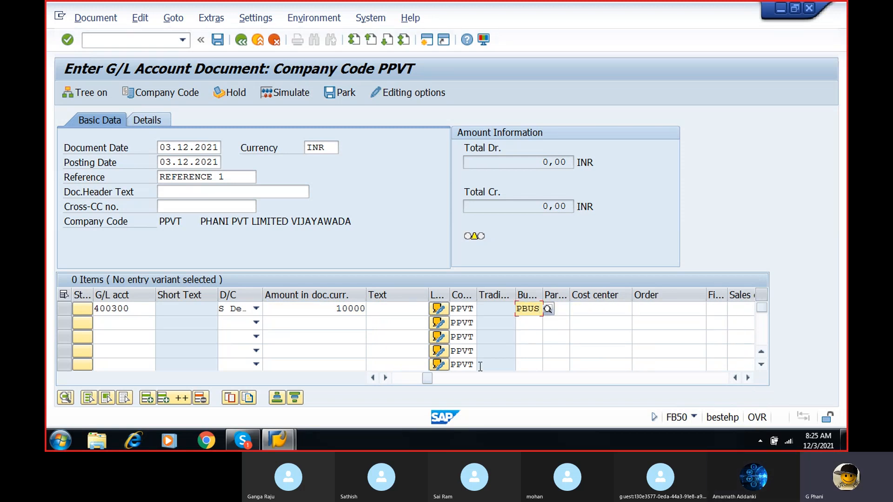
# - Enter the second line item as a credit of 10000 to bank account 200100, picked from the chart of accounts
pyautogui.click(373, 378)
pyautogui.click(373, 377)
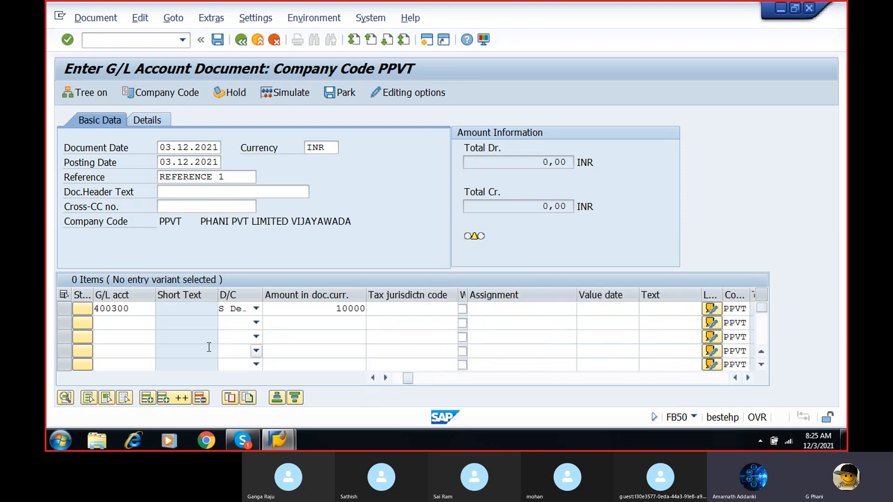
pyautogui.click(112, 322)
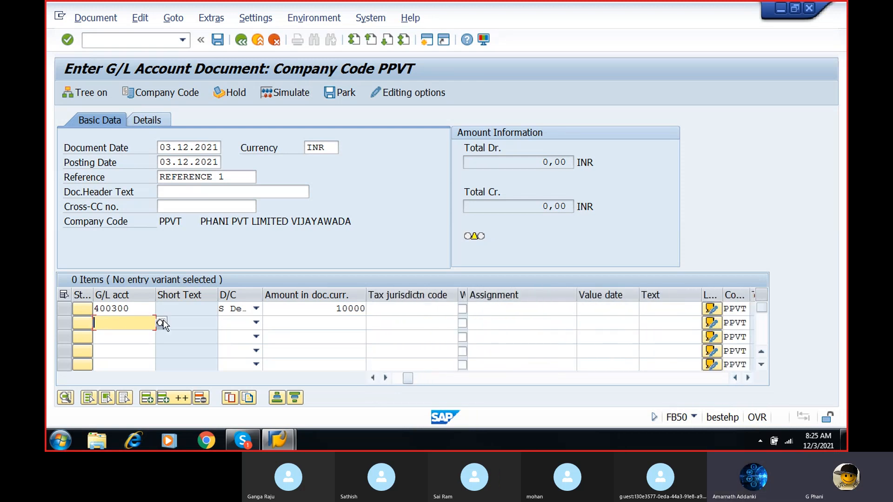
pyautogui.click(160, 323)
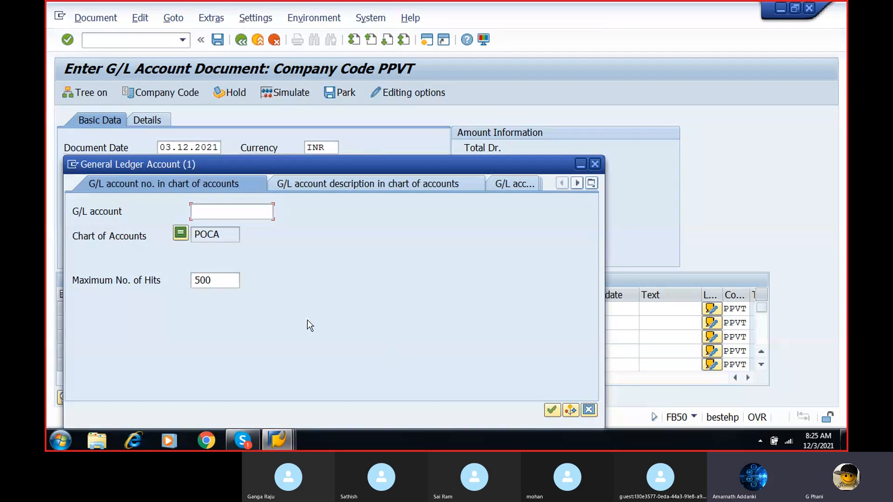
pyautogui.click(551, 409)
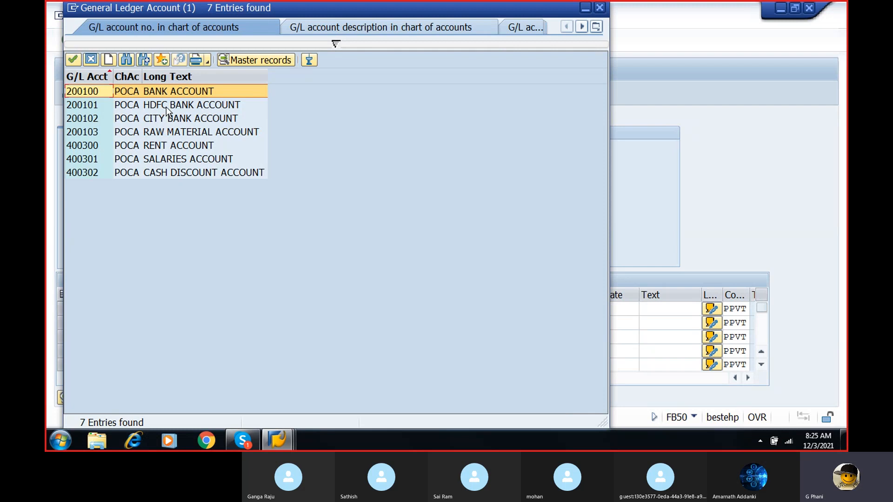
pyautogui.doubleClick(157, 91)
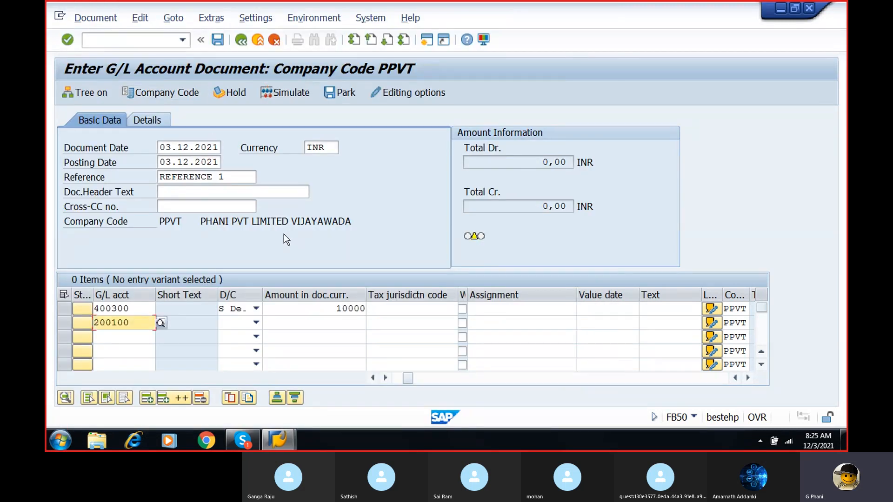
pyautogui.click(255, 323)
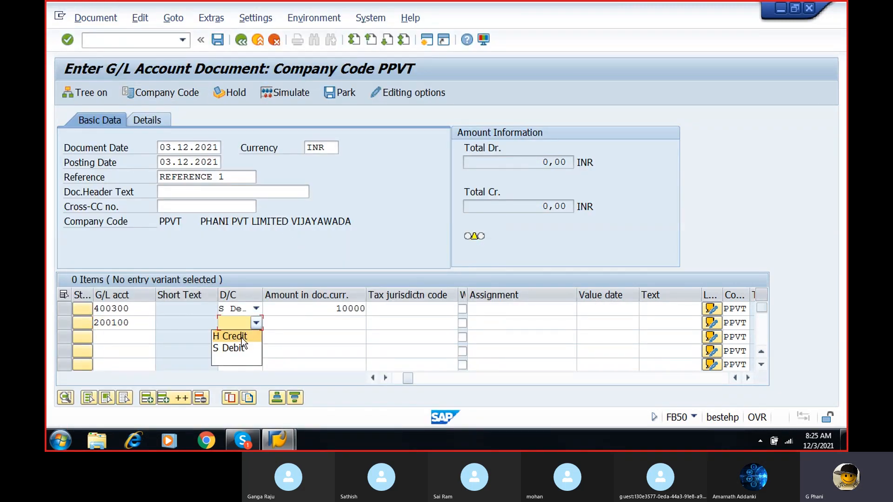
pyautogui.click(241, 336)
pyautogui.click(347, 323)
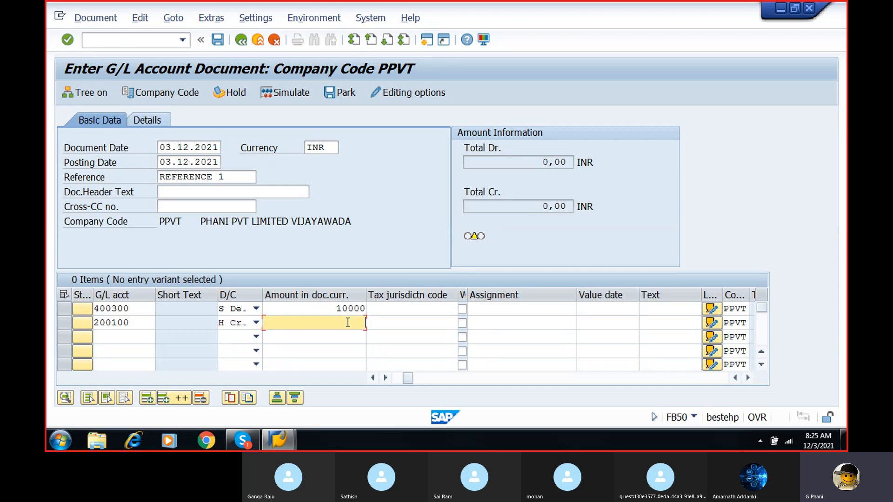
pyautogui.write('10000')
# - Assign business area PBUS to the bank account line item and confirm the entries
pyautogui.click(746, 377)
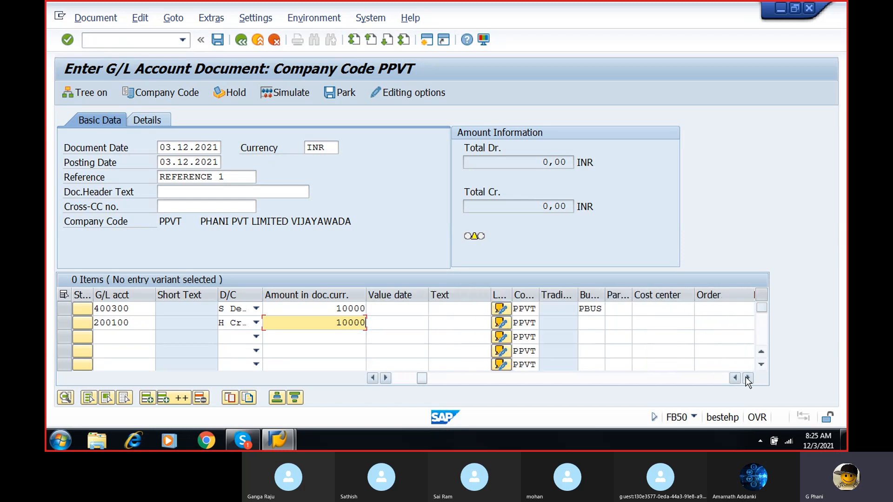
pyautogui.click(583, 324)
pyautogui.write('PUS')
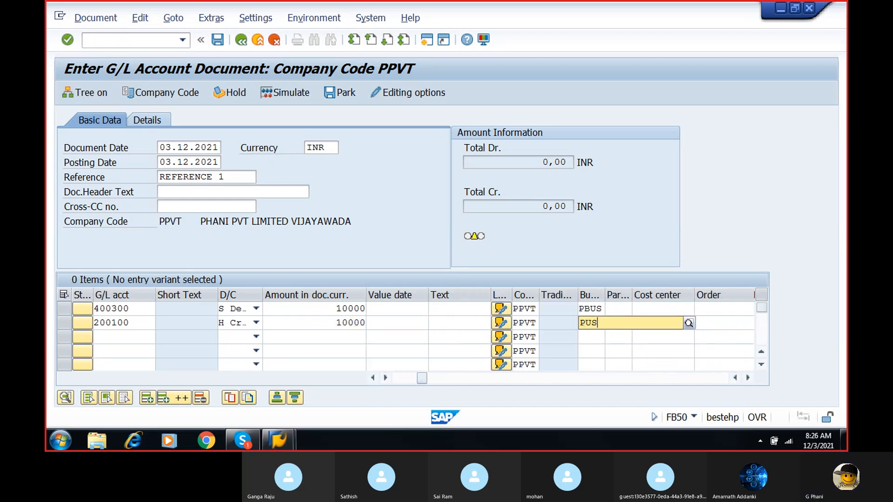
pyautogui.press('BackSpace')
pyautogui.press('BackSpace')
pyautogui.write('BUS')
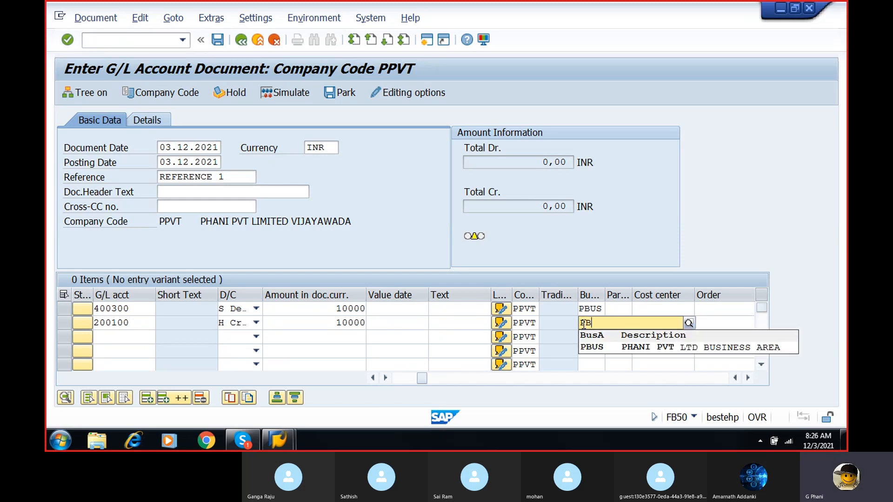
pyautogui.click(588, 347)
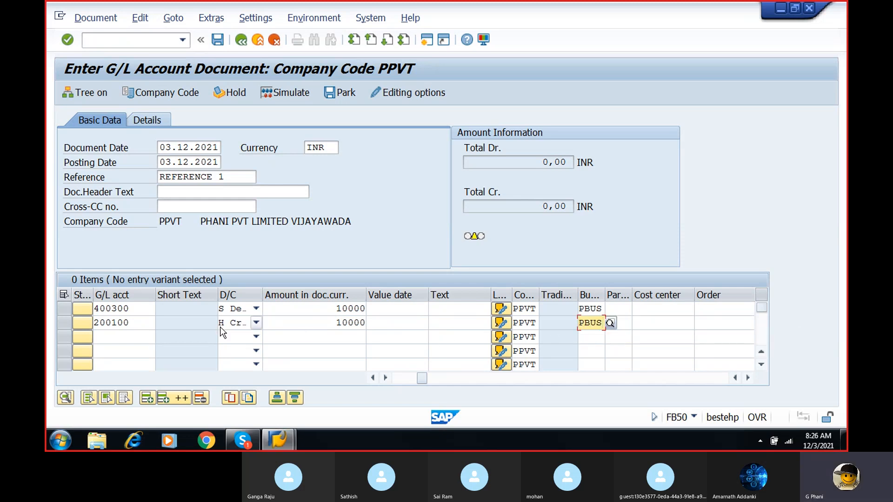
pyautogui.press('Return')
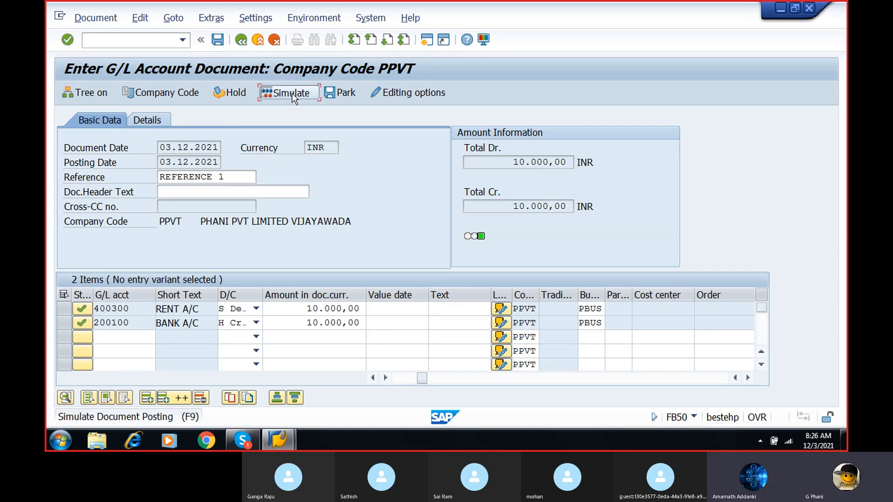
# - Simulate the 10000 INR rent document and try to post it
pyautogui.click(279, 92)
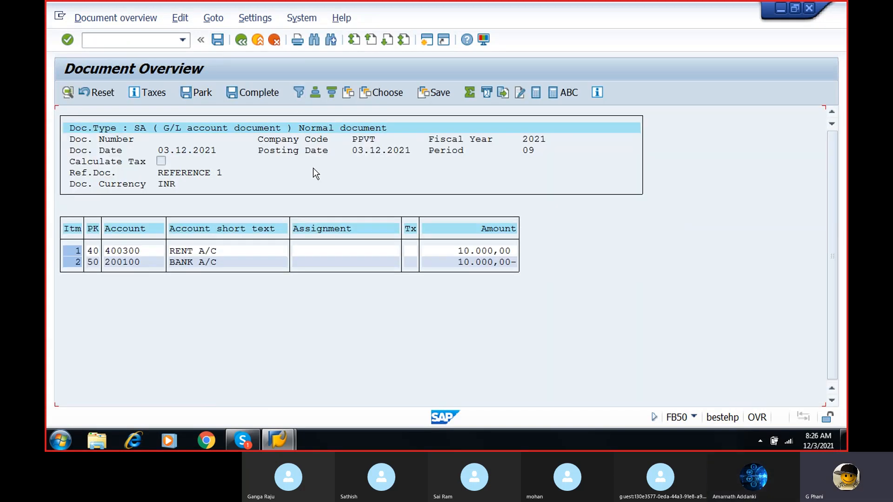
pyautogui.click(215, 39)
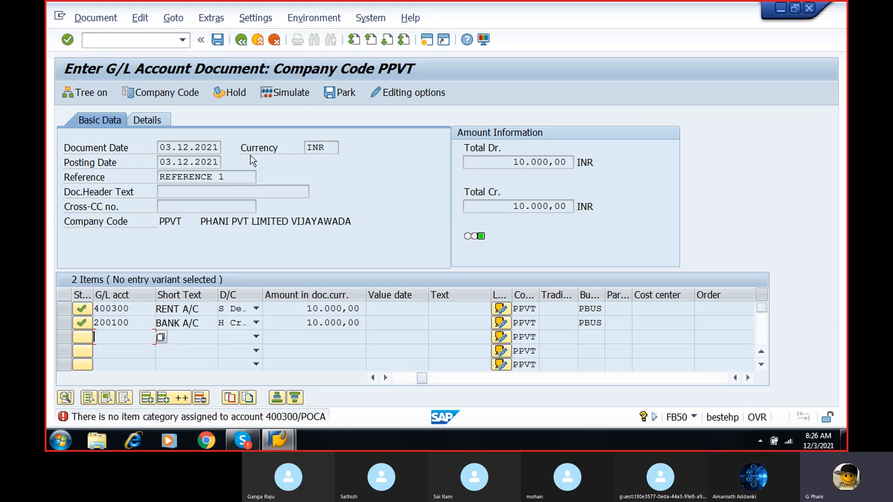
# - View the missing item category error's details and follow its link to Classify G/L Accounts for Document Splitting for chart of accounts POCA
pyautogui.doubleClick(245, 417)
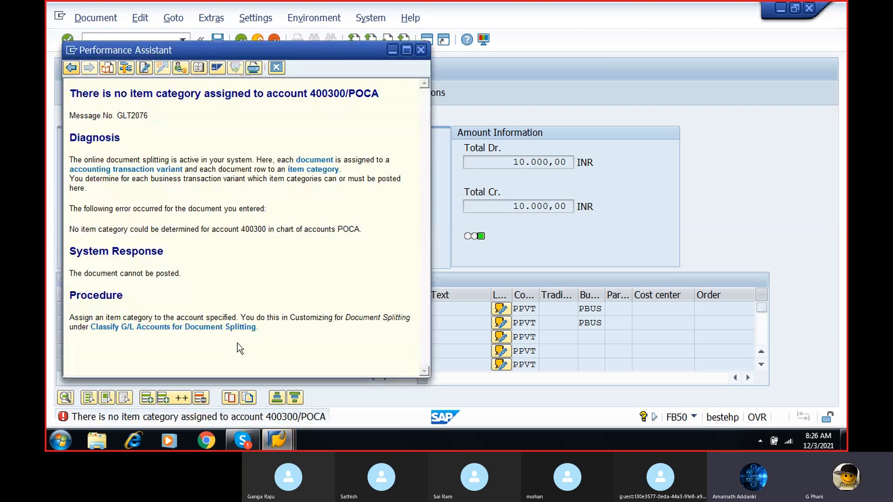
pyautogui.click(215, 328)
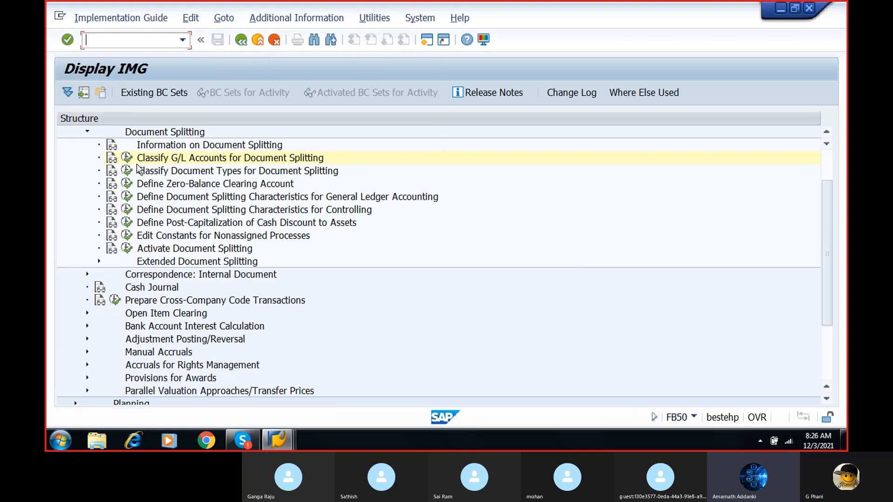
pyautogui.click(128, 160)
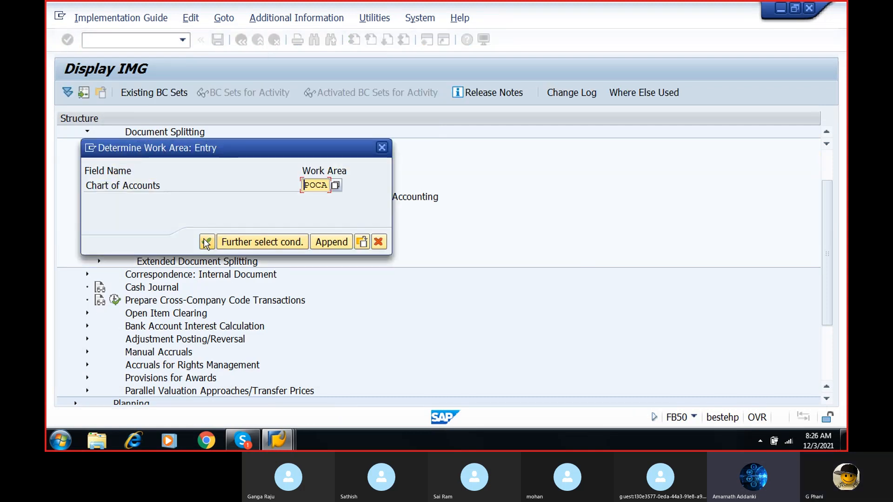
pyautogui.click(205, 240)
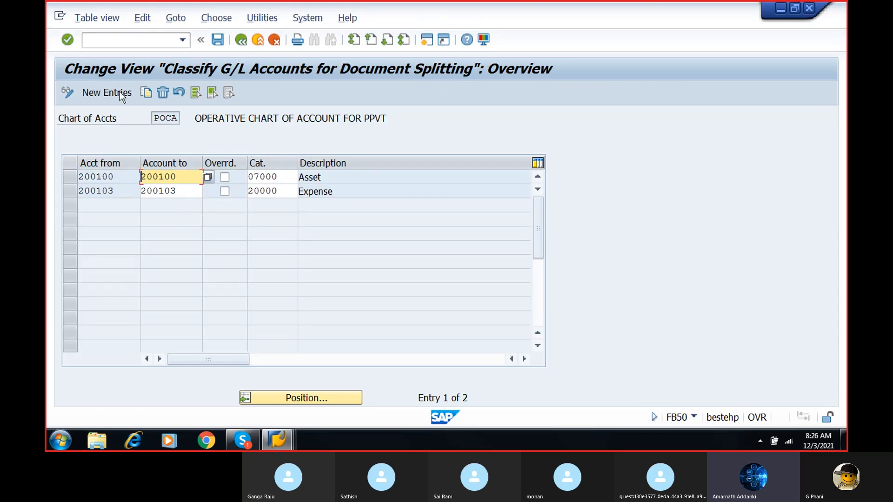
# - Add a new classification entry with rent account 400300 as both the start and end of the account range
pyautogui.click(106, 93)
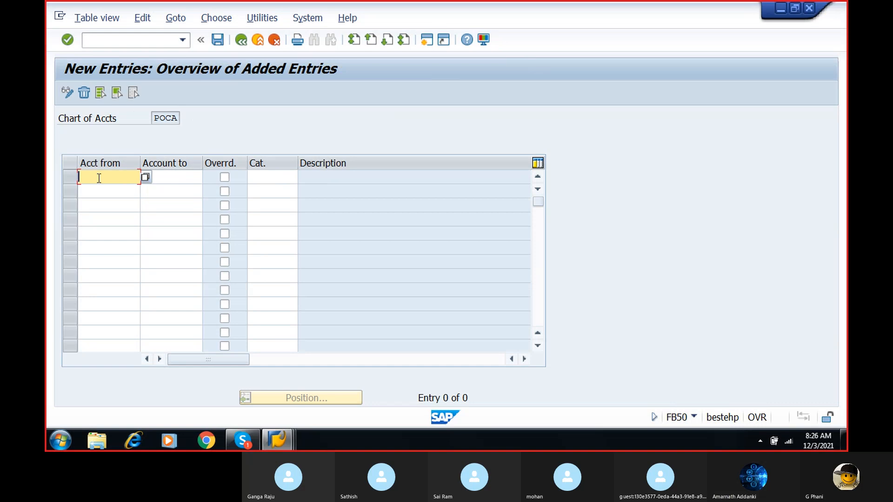
pyautogui.click(146, 177)
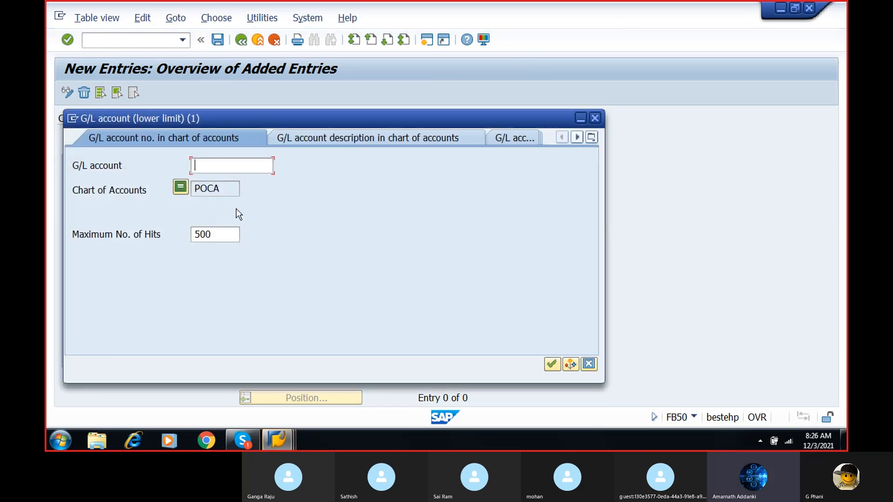
pyautogui.click(552, 363)
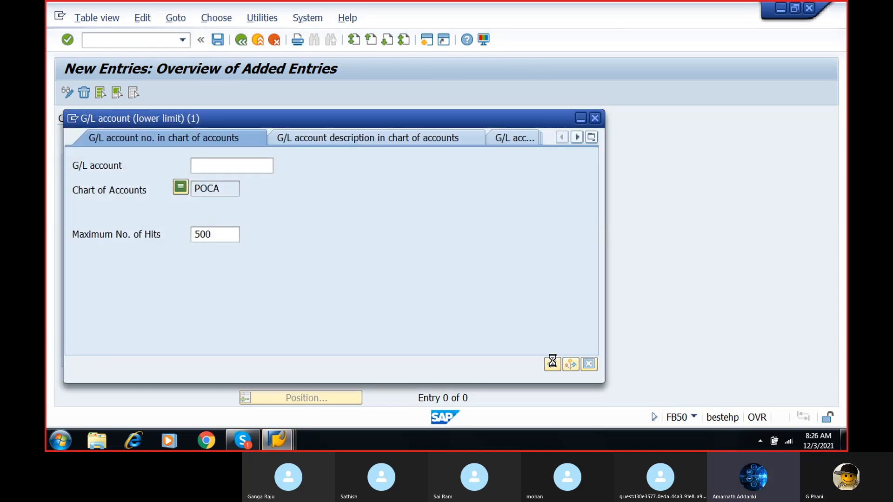
pyautogui.doubleClick(199, 144)
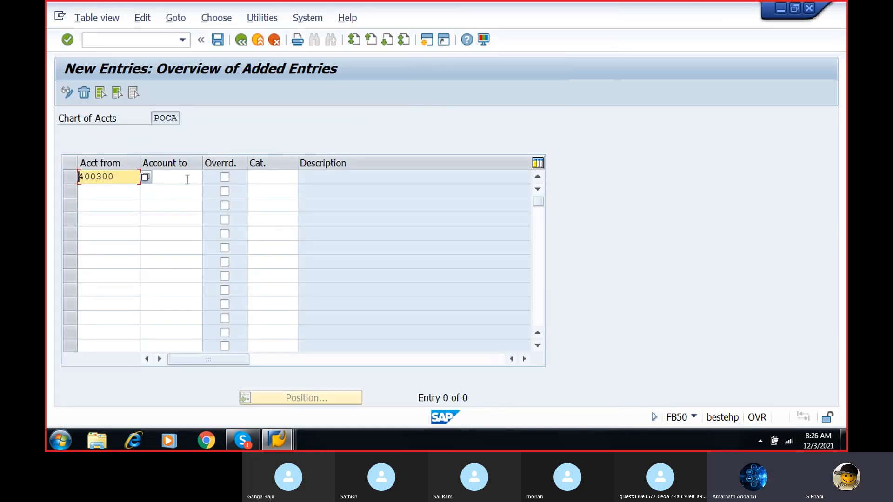
pyautogui.click(187, 179)
pyautogui.press('Return')
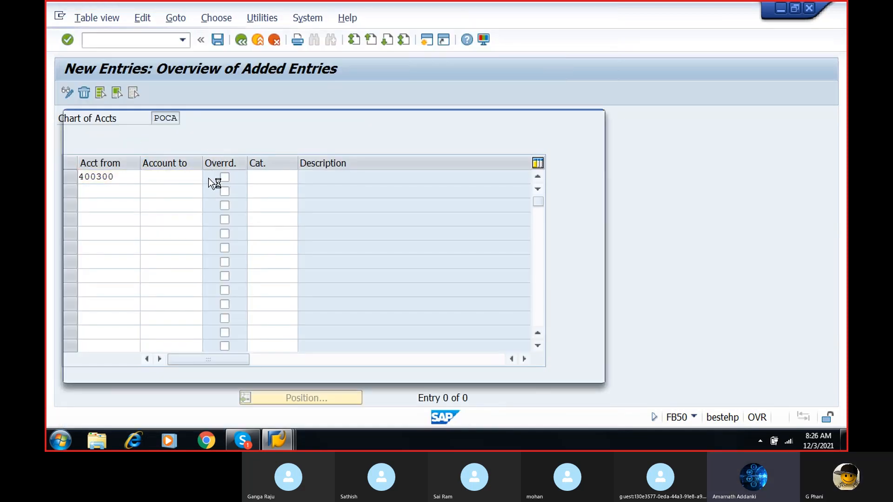
pyautogui.click(550, 365)
pyautogui.doubleClick(208, 149)
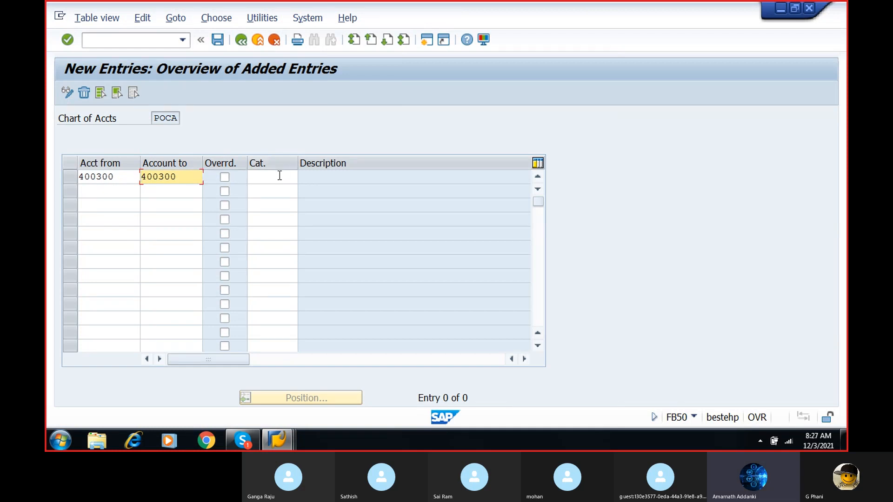
# - Assign item category 20000 Expense to the account 400300 entry
pyautogui.click(285, 175)
pyautogui.click(303, 178)
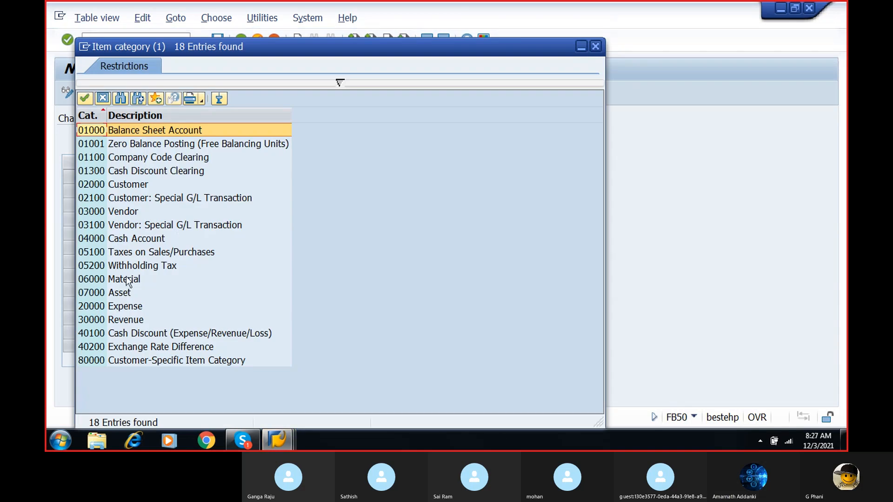
pyautogui.doubleClick(124, 303)
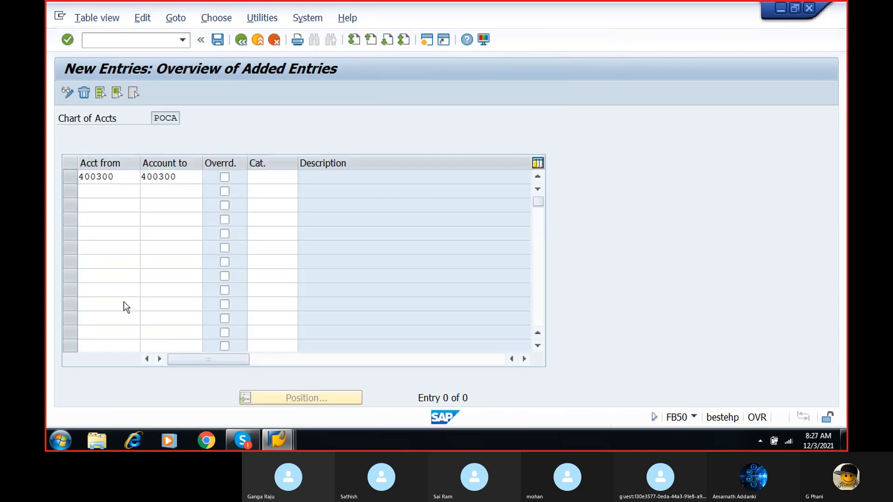
pyautogui.click(95, 188)
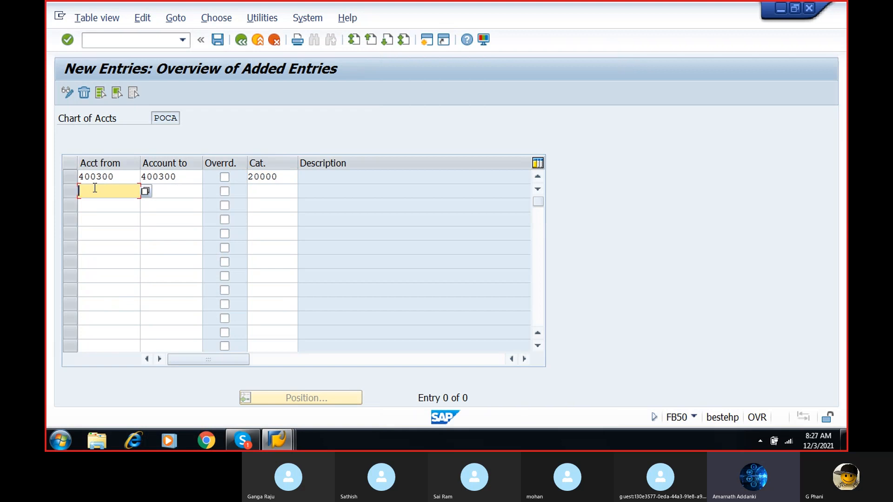
# - Save the account classification, accepting the customizing check messages and the proposed customizing request
pyautogui.click(218, 39)
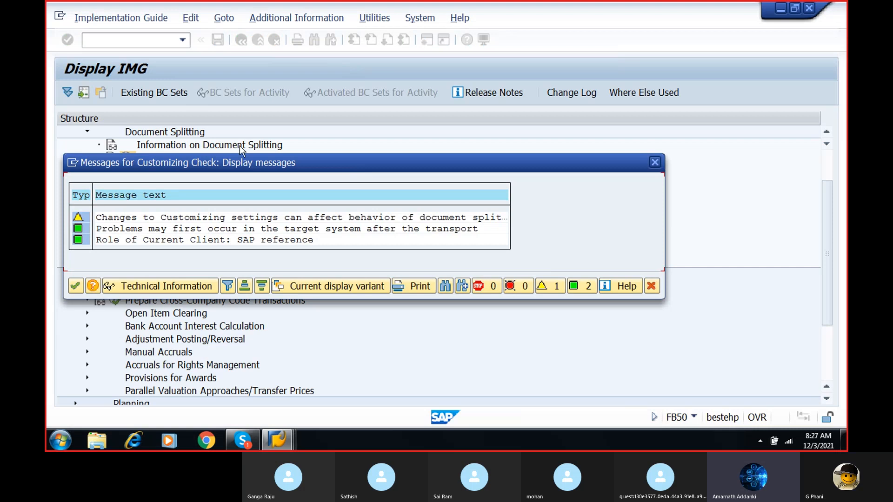
pyautogui.click(76, 285)
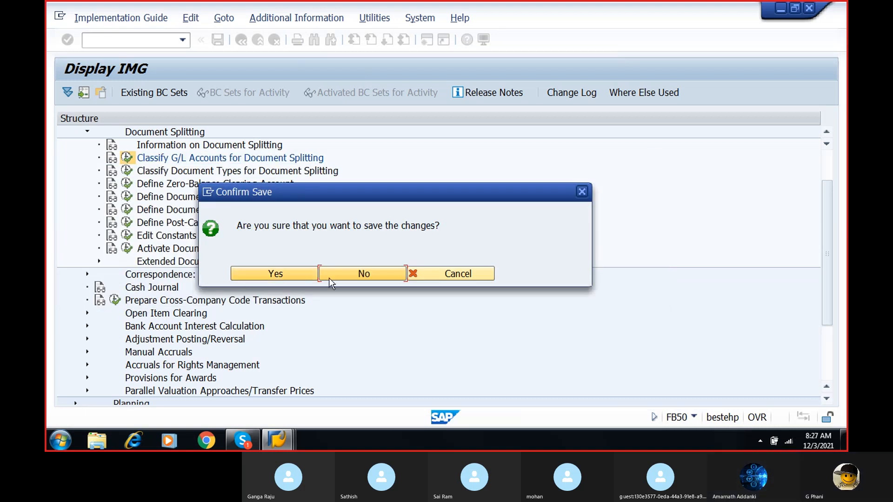
pyautogui.click(287, 272)
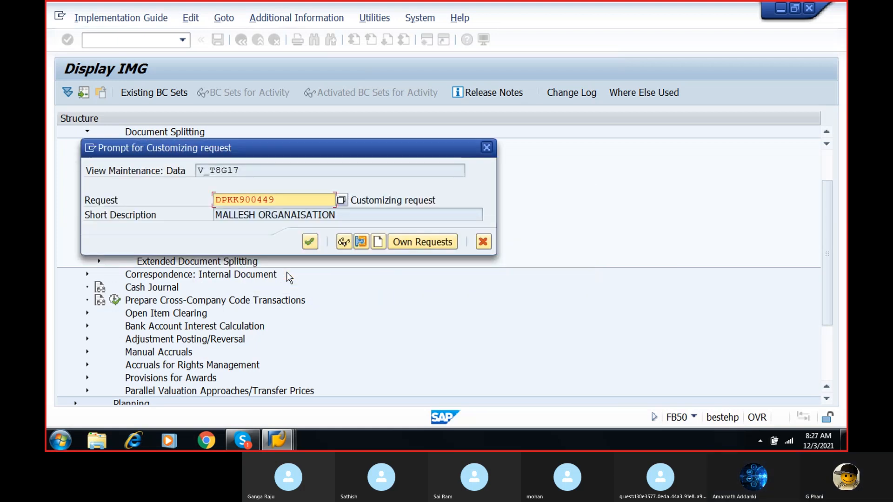
pyautogui.click(311, 245)
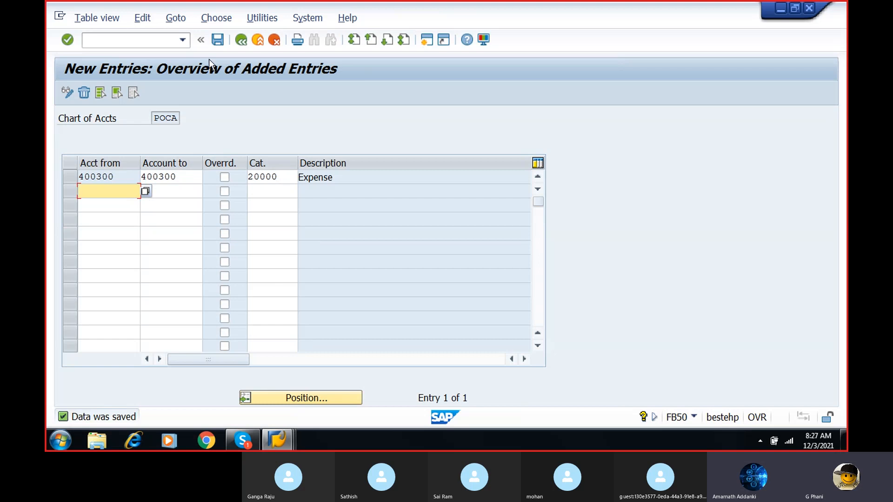
# - Open a new G/L account document with transaction /NFB50
pyautogui.click(160, 37)
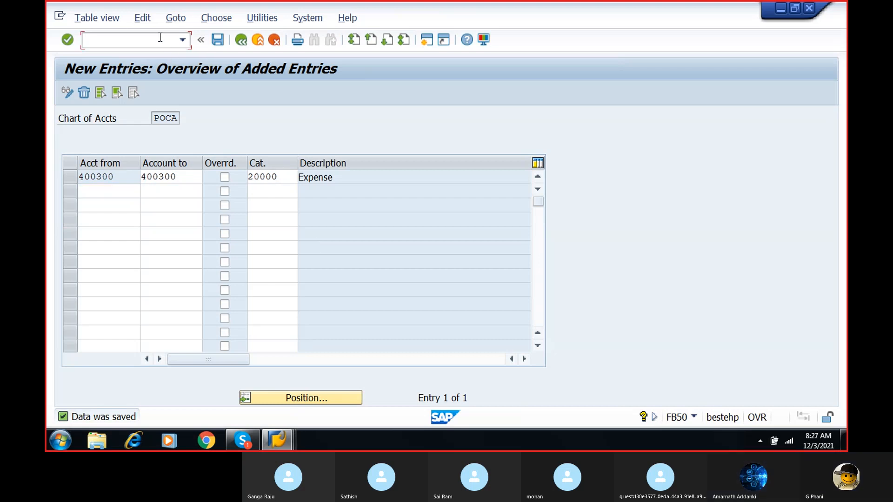
pyautogui.write('/NF')
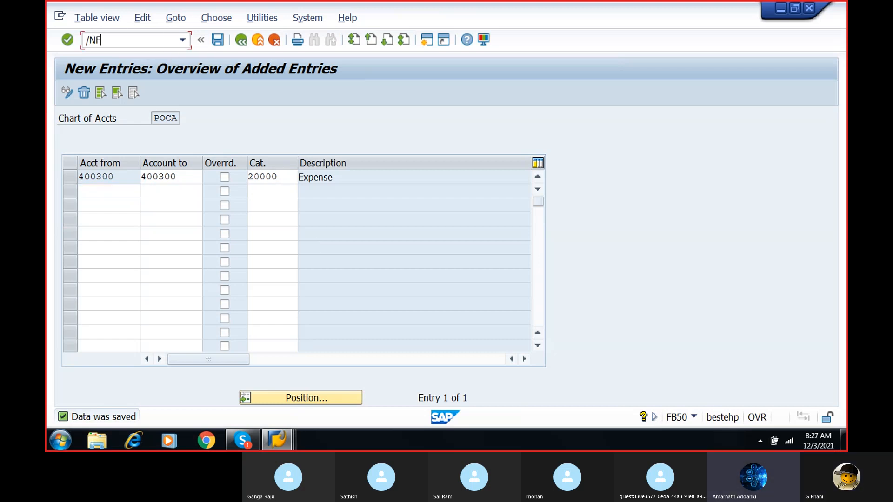
pyautogui.write('B50')
pyautogui.press('Return')
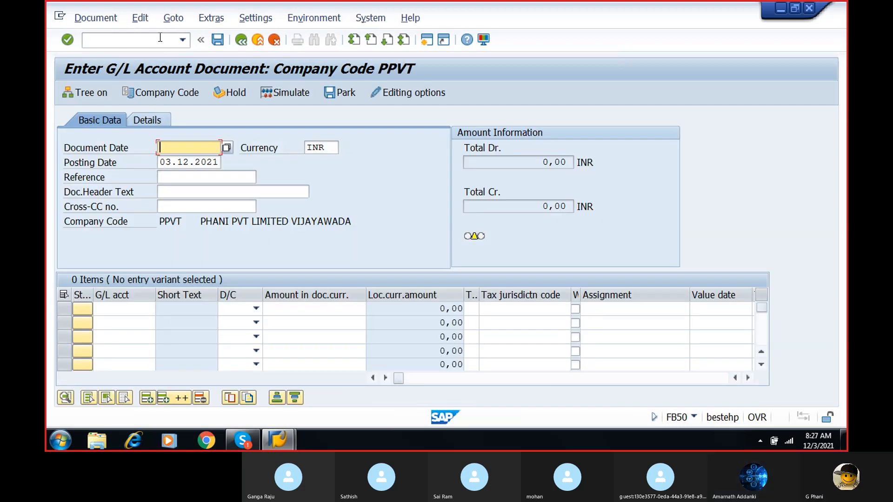
# - Set the document date to 03.12.2021 and the reference to REFERENCE 1
pyautogui.click(226, 148)
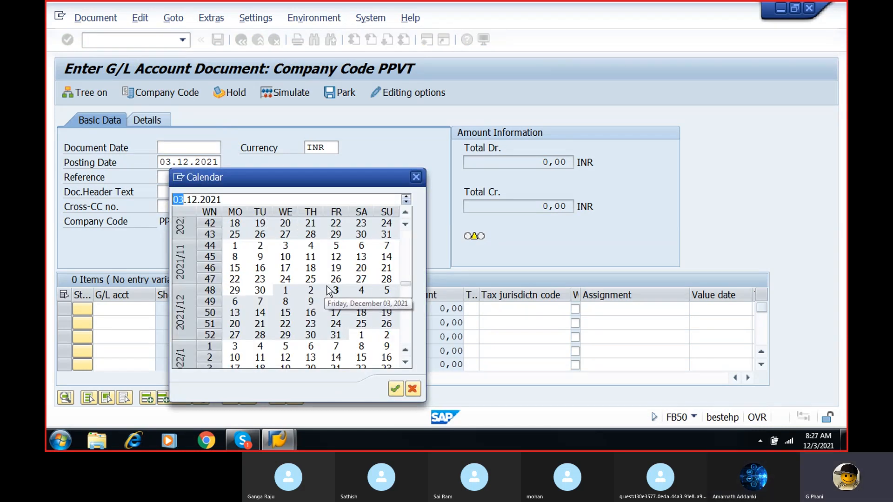
pyautogui.doubleClick(336, 293)
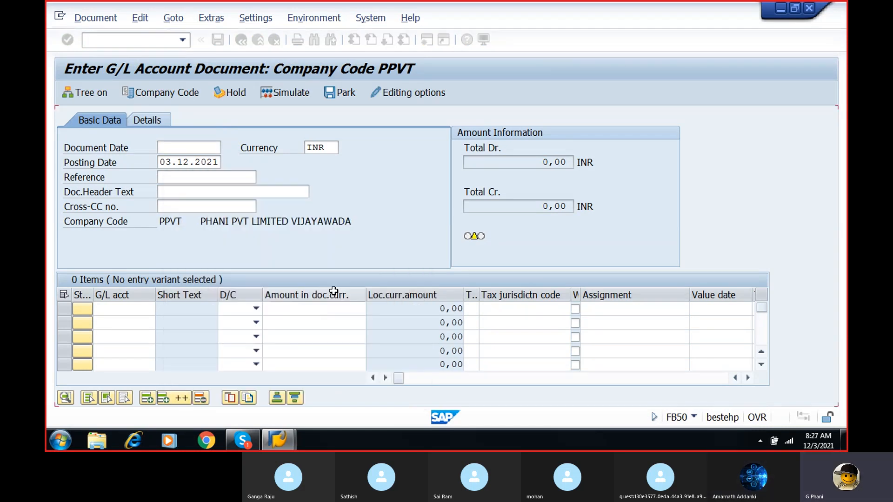
pyautogui.click(169, 176)
pyautogui.write('REFERENCE 1')
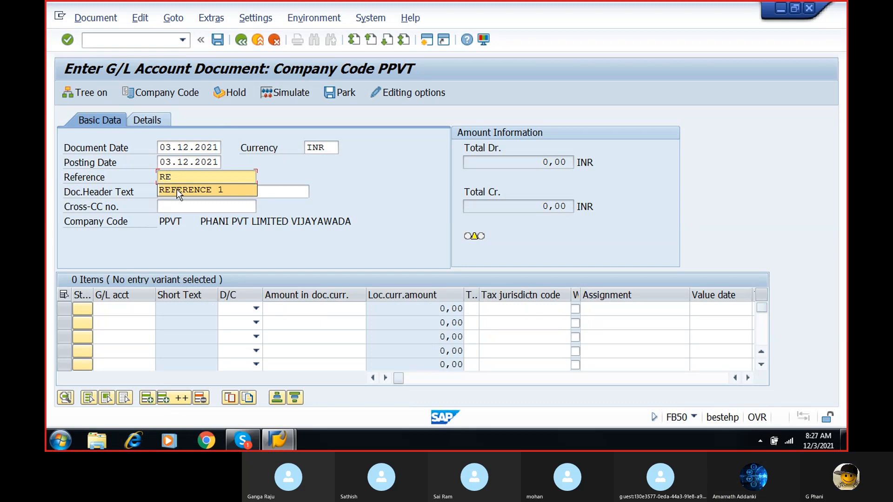
pyautogui.click(176, 189)
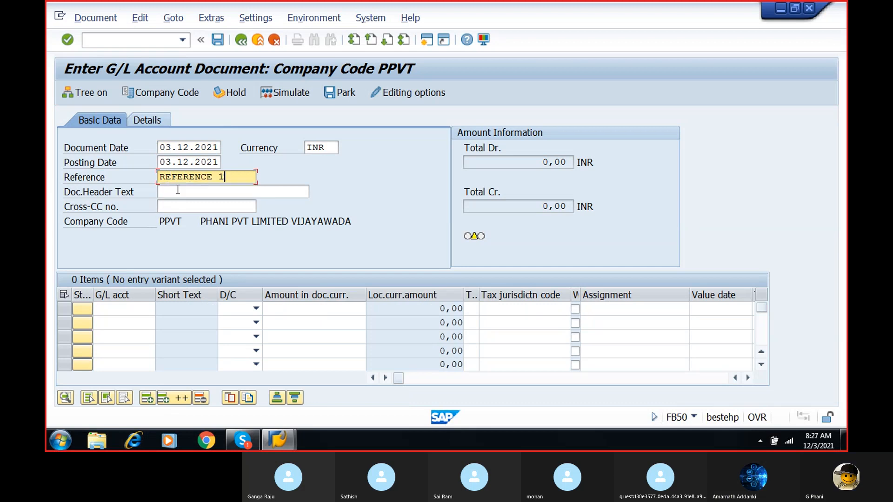
# - Enter rent account 400300 in the first line item from the chart of accounts and mark it as S Debit
pyautogui.click(116, 311)
pyautogui.click(161, 308)
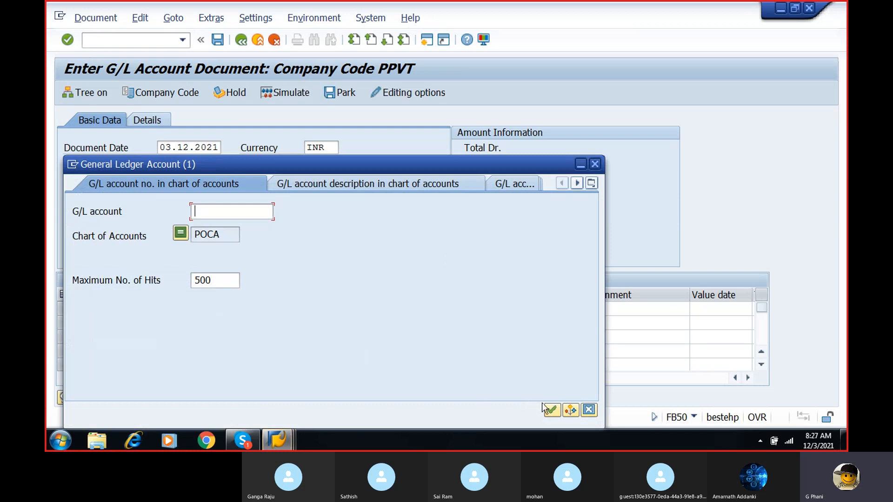
pyautogui.click(550, 409)
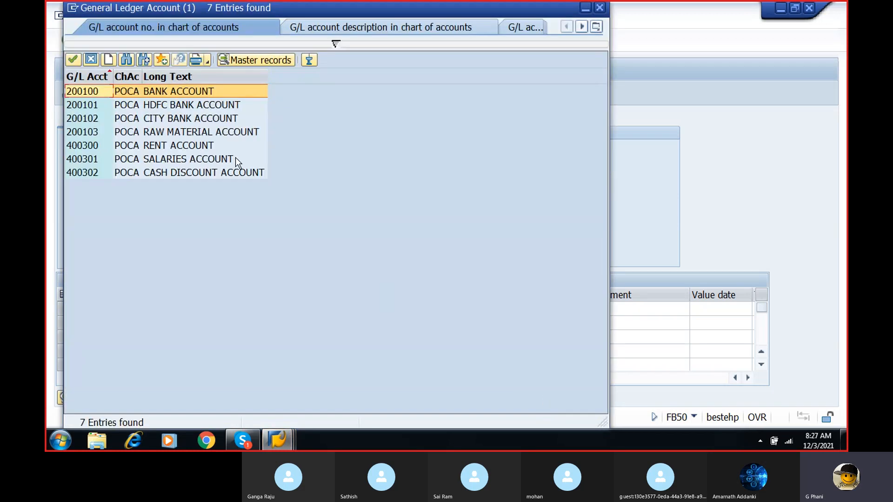
pyautogui.doubleClick(199, 147)
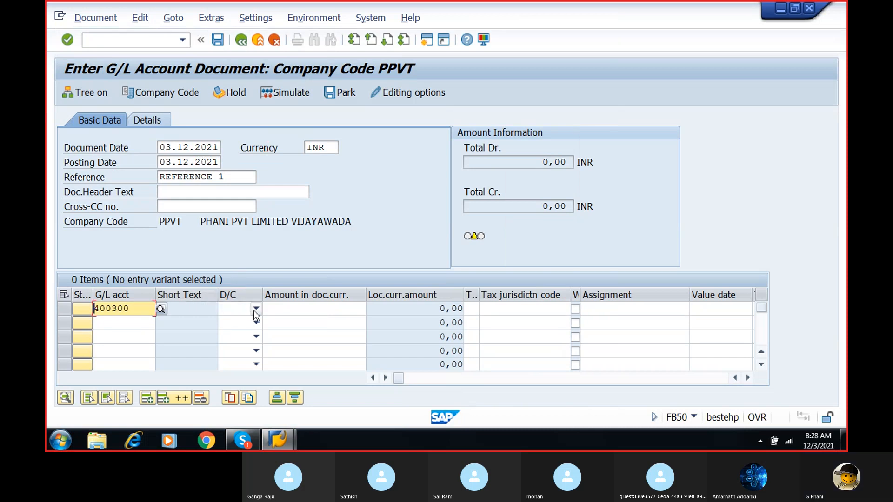
pyautogui.click(254, 311)
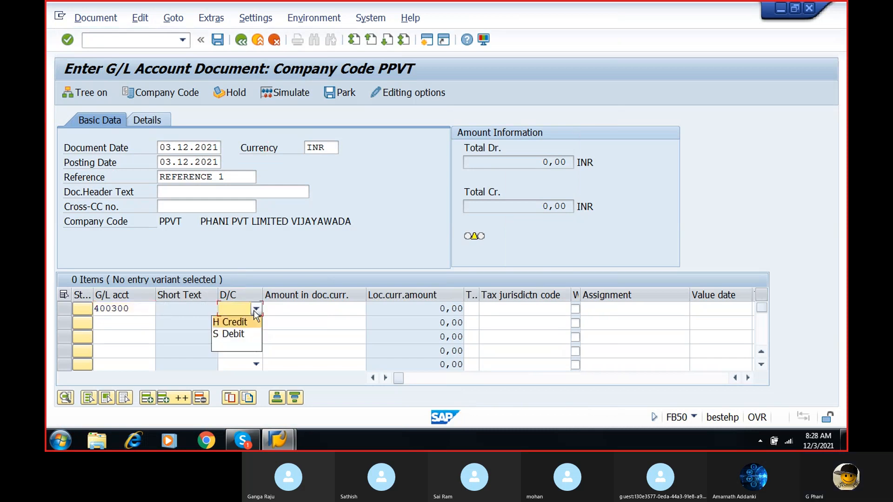
pyautogui.click(245, 333)
# - Set the debit/credit indicator of the third line item to S Debit
pyautogui.click(252, 336)
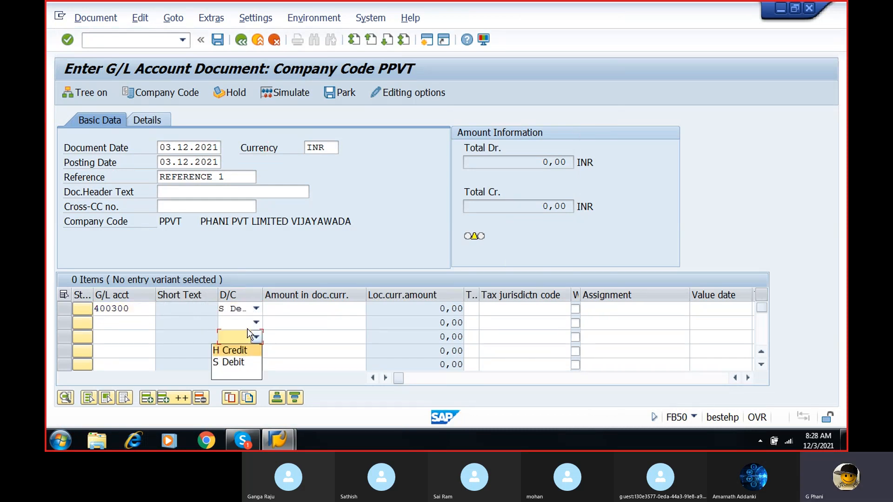
pyautogui.click(246, 362)
pyautogui.click(328, 308)
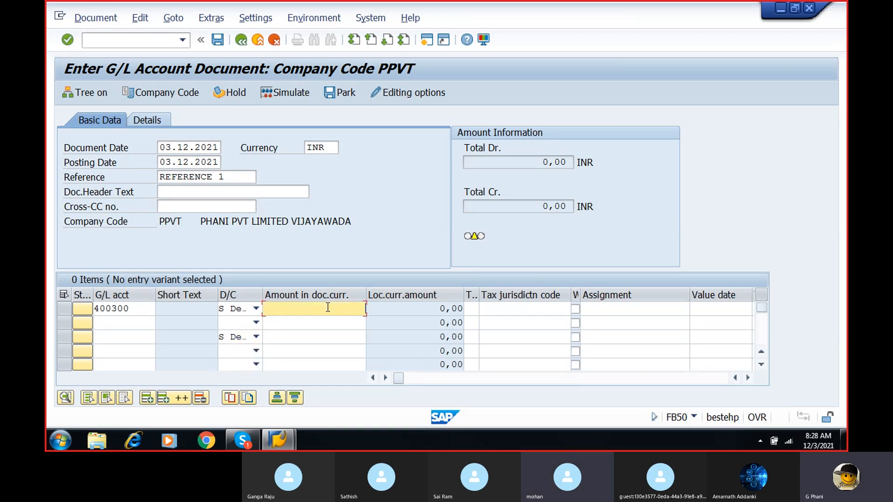
pyautogui.click(255, 341)
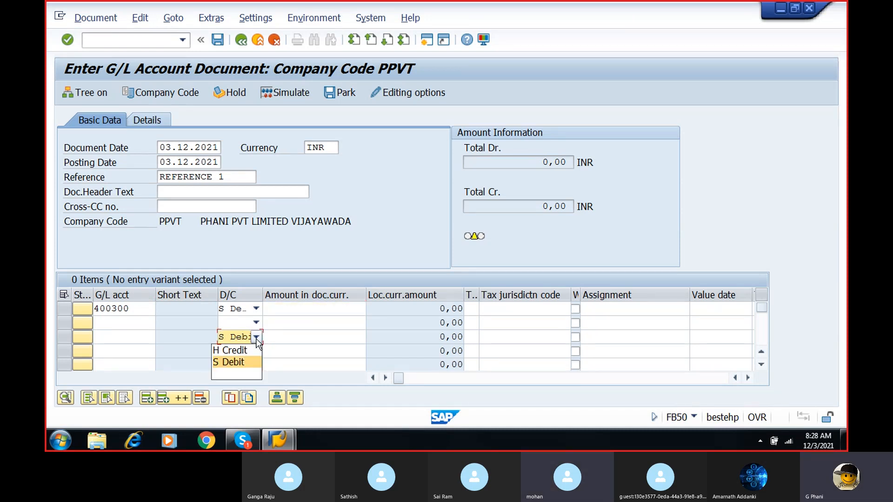
pyautogui.click(257, 339)
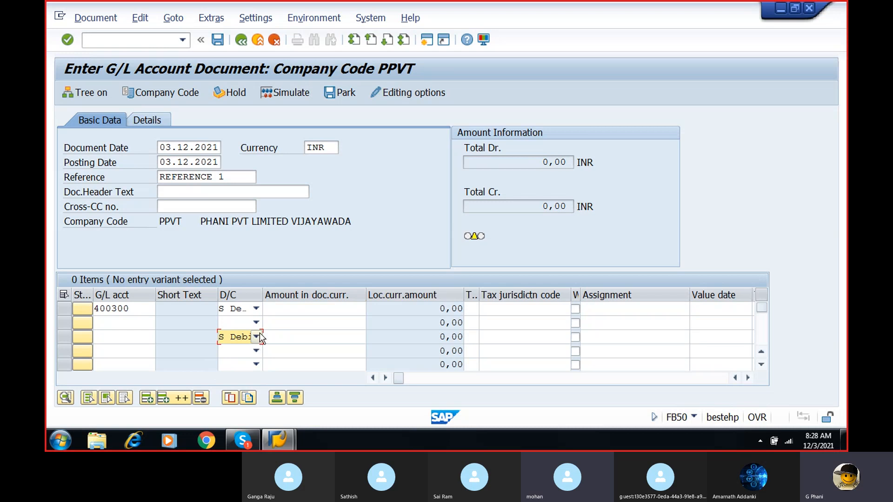
# - Enter the amount 10000 and business area PBUS for the rent account in the first line item
pyautogui.click(313, 308)
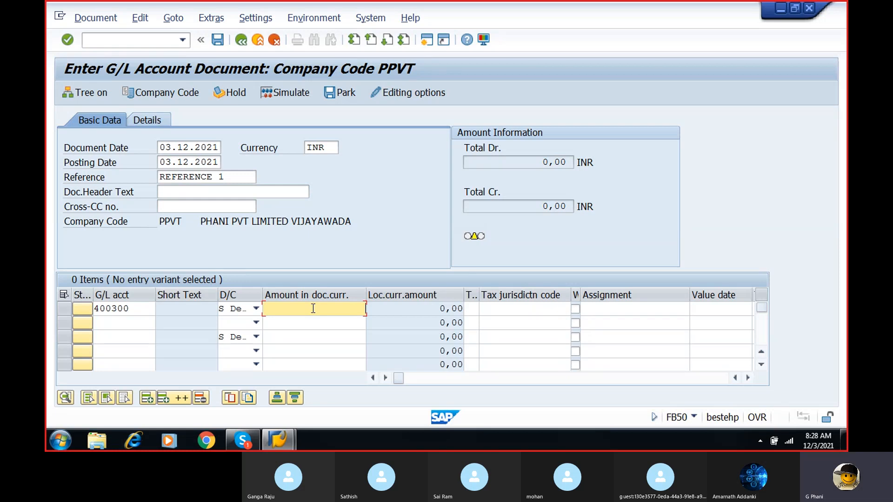
pyautogui.write('10000')
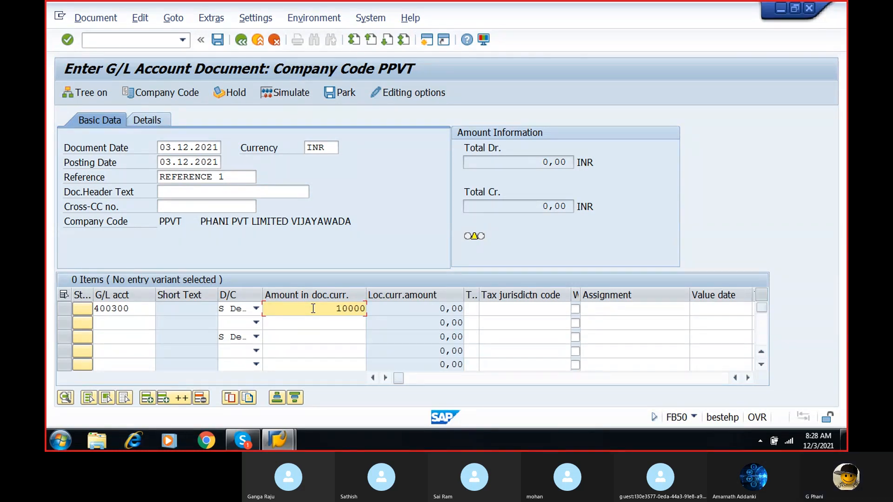
pyautogui.click(747, 377)
pyautogui.click(747, 377)
pyautogui.click(747, 378)
pyautogui.click(747, 378)
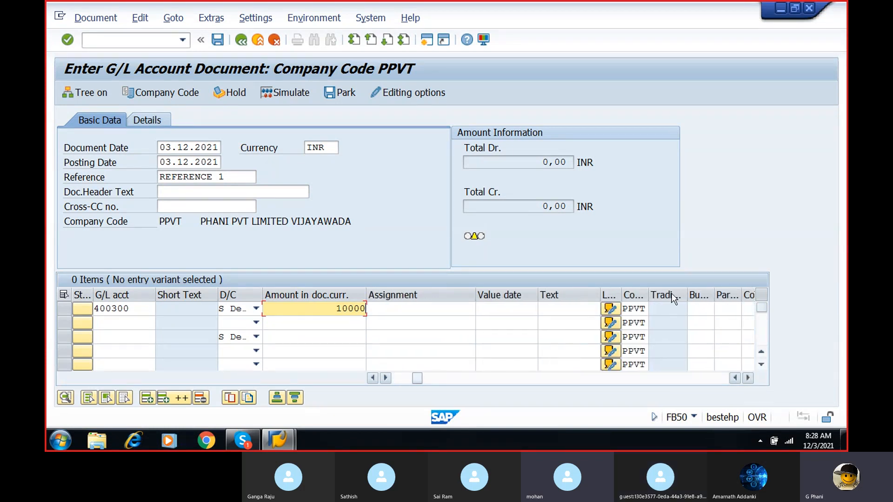
pyautogui.click(703, 313)
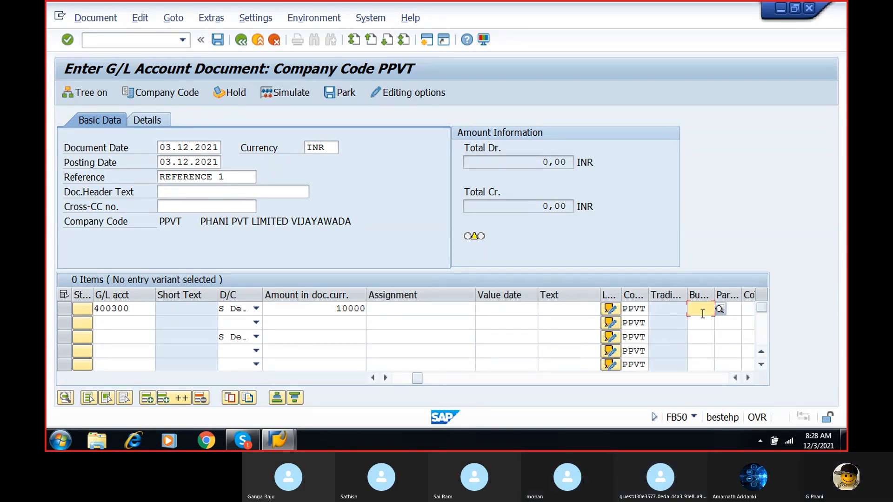
pyautogui.write('PUS')
pyautogui.press('Left')
pyautogui.press('Left')
pyautogui.write('B')
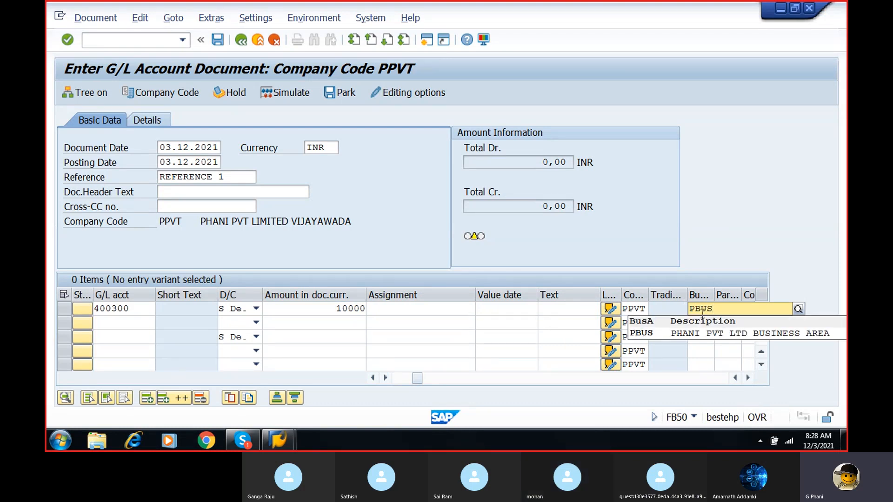
pyautogui.click(704, 333)
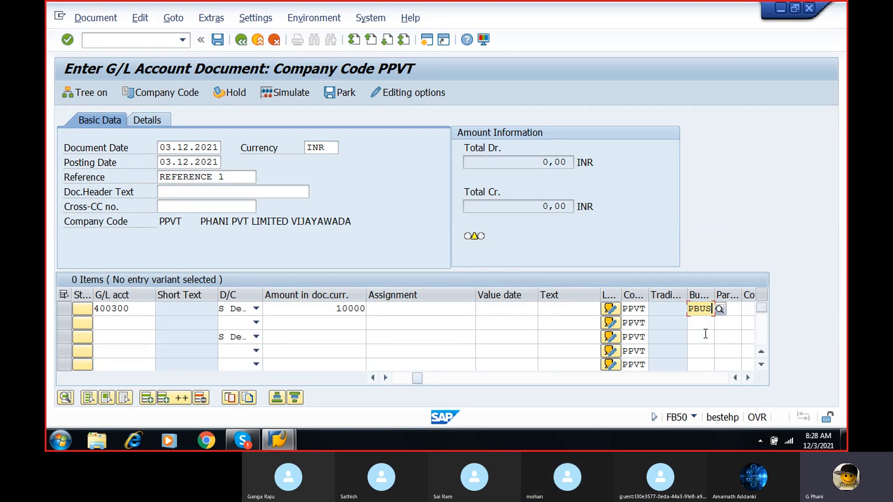
# - Enter bank account 200100 in the second line item from the chart of accounts and mark it as H Credit
pyautogui.click(114, 324)
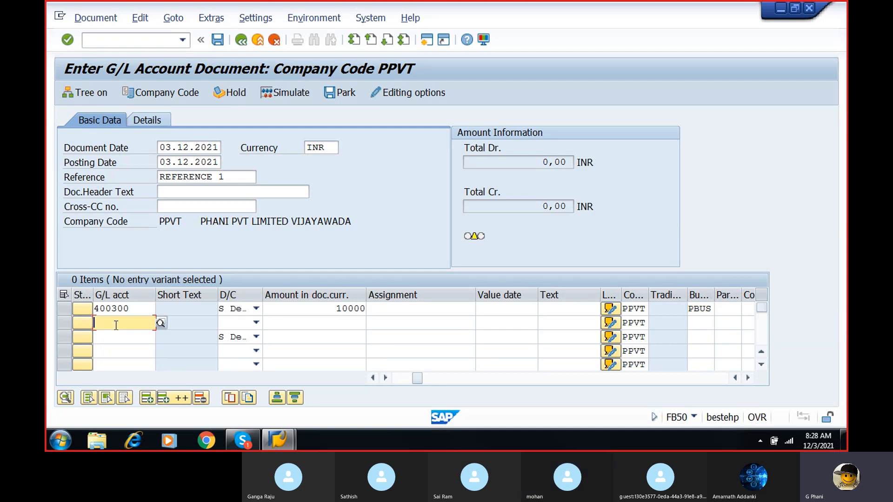
pyautogui.click(161, 323)
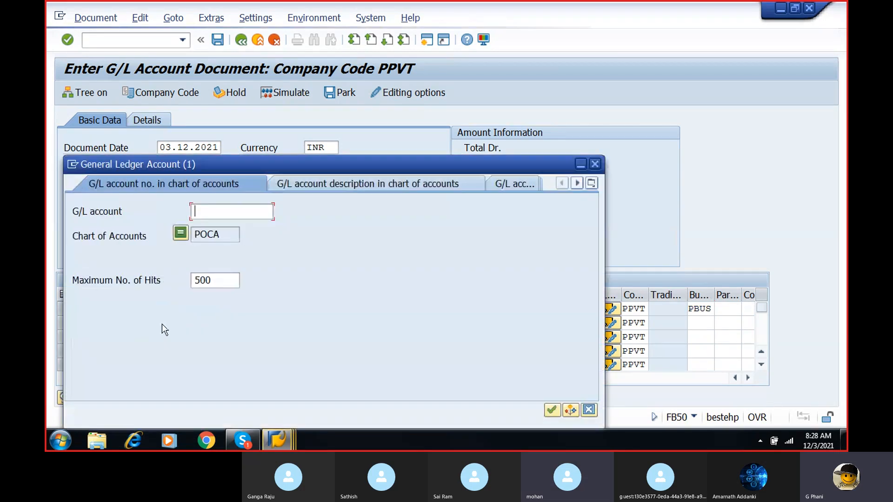
pyautogui.click(551, 410)
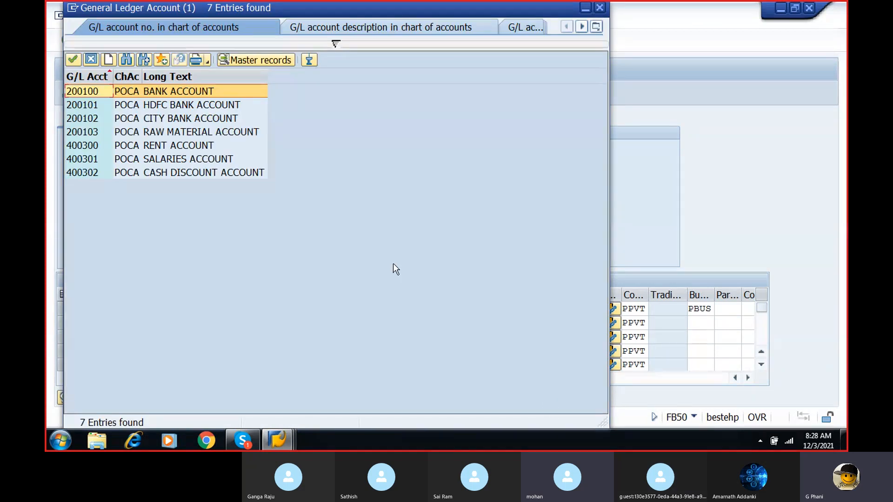
pyautogui.doubleClick(160, 93)
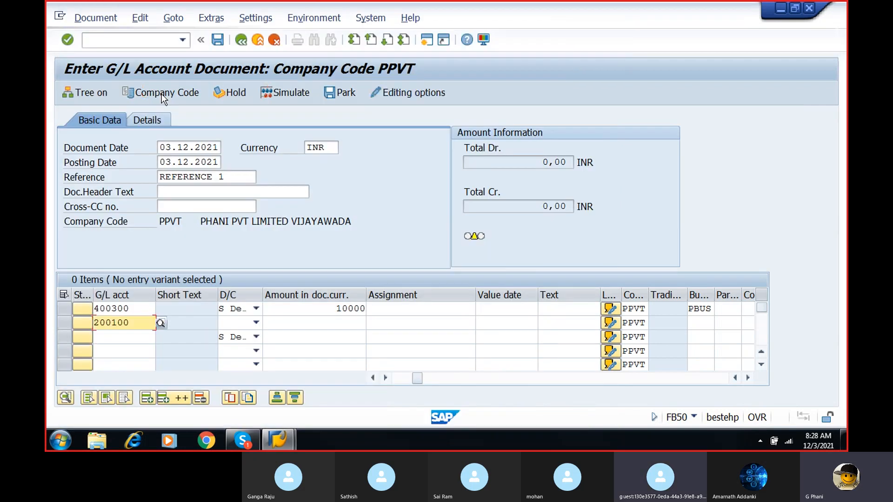
pyautogui.click(256, 323)
pyautogui.click(244, 336)
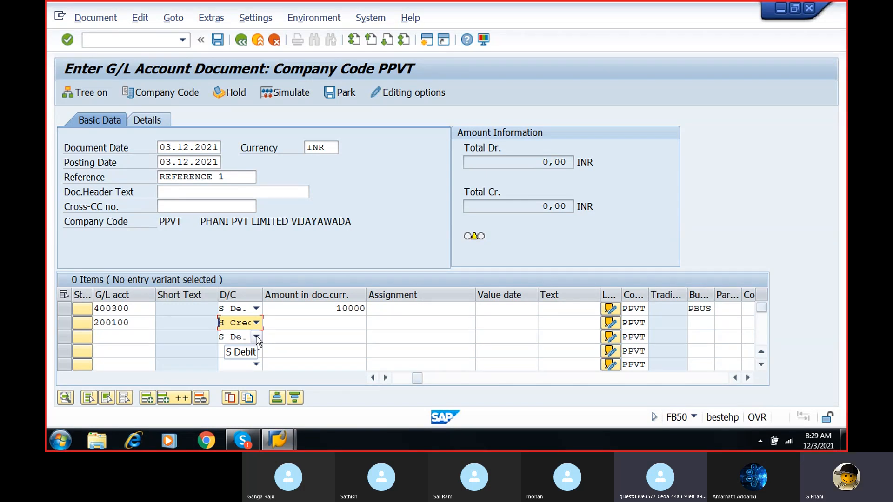
# - Enter the amount 10000 and business area PBUS for the bank account in the second line item
pyautogui.click(346, 322)
pyautogui.write('10000')
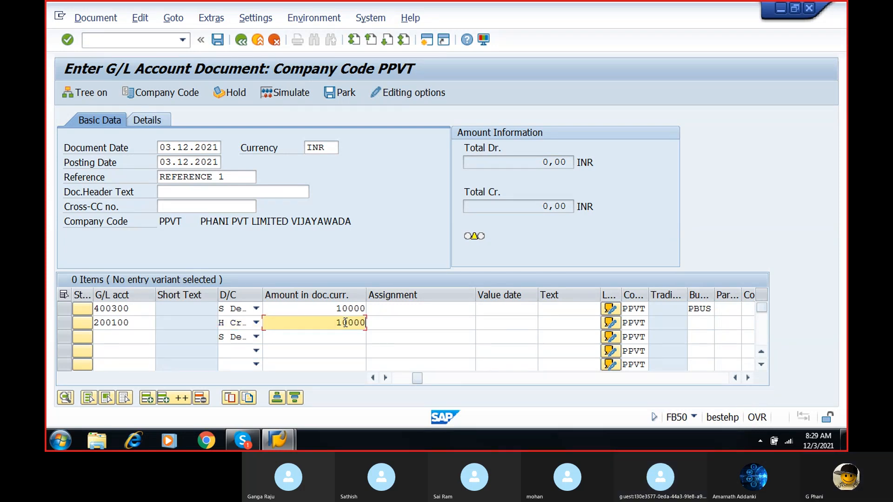
pyautogui.click(708, 326)
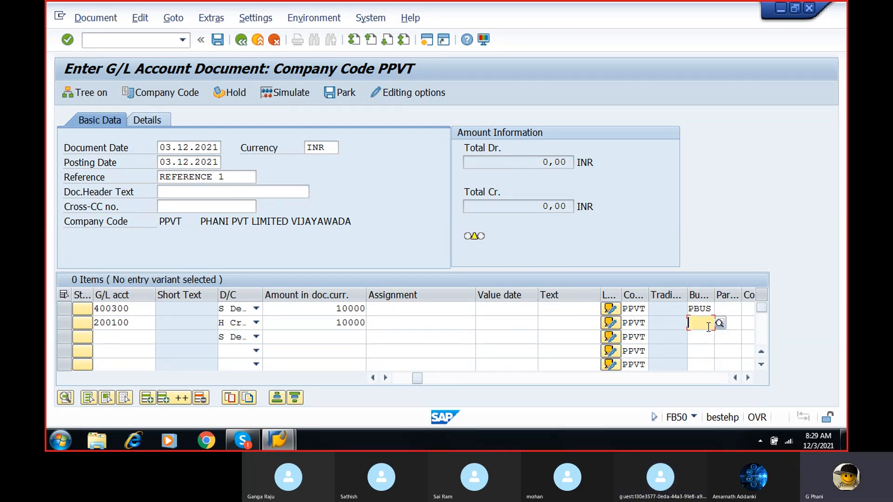
pyautogui.write('PUS')
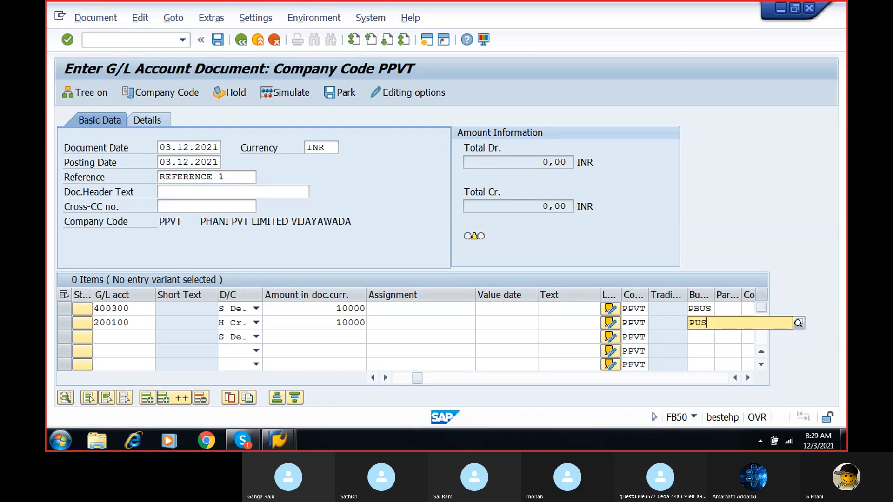
pyautogui.write('BUS')
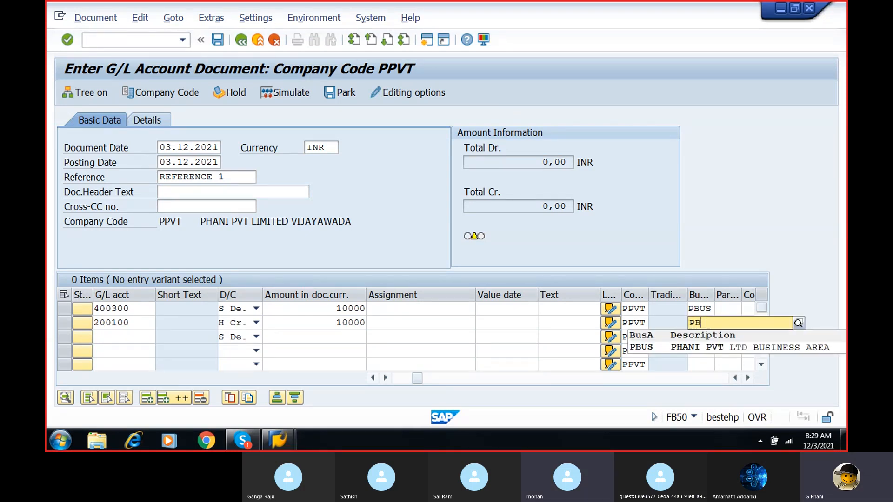
pyautogui.click(698, 345)
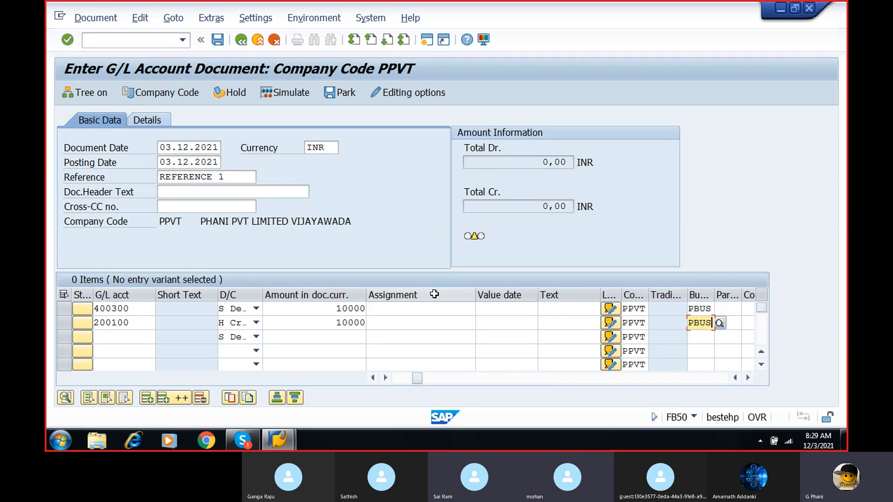
# - Clear the debit/credit indicator of the empty third line item and validate the document's entries
pyautogui.click(288, 94)
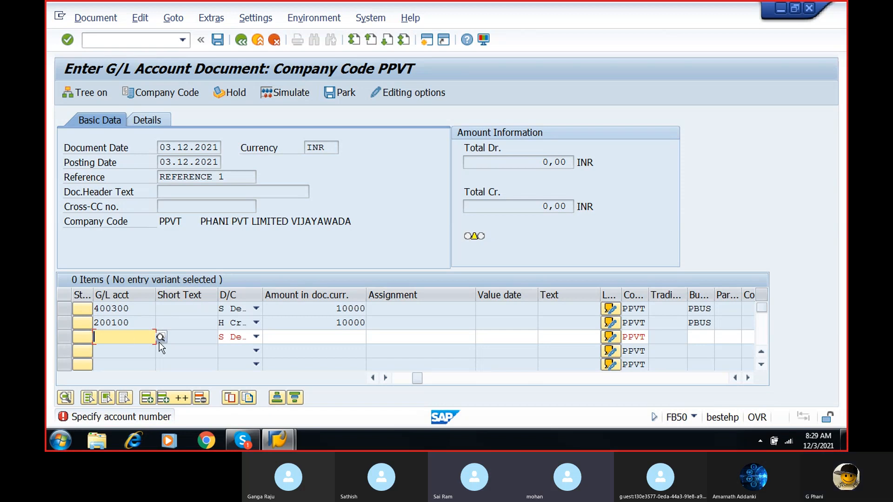
pyautogui.click(256, 336)
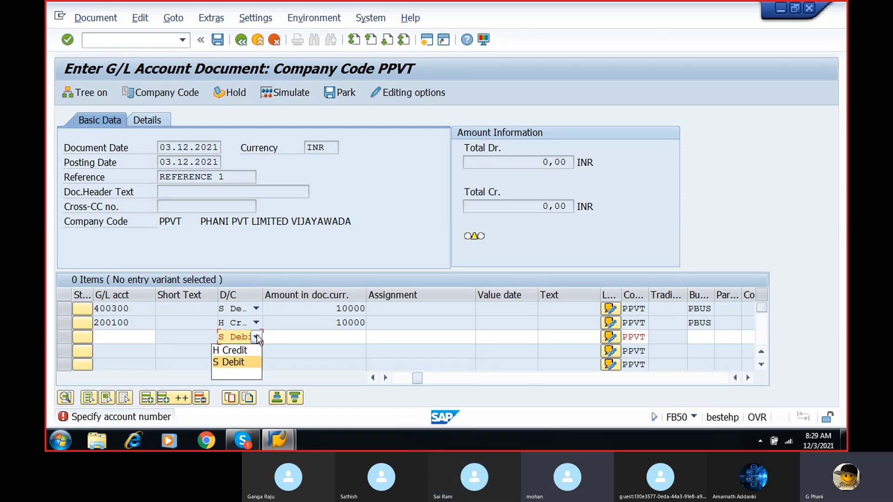
pyautogui.click(243, 373)
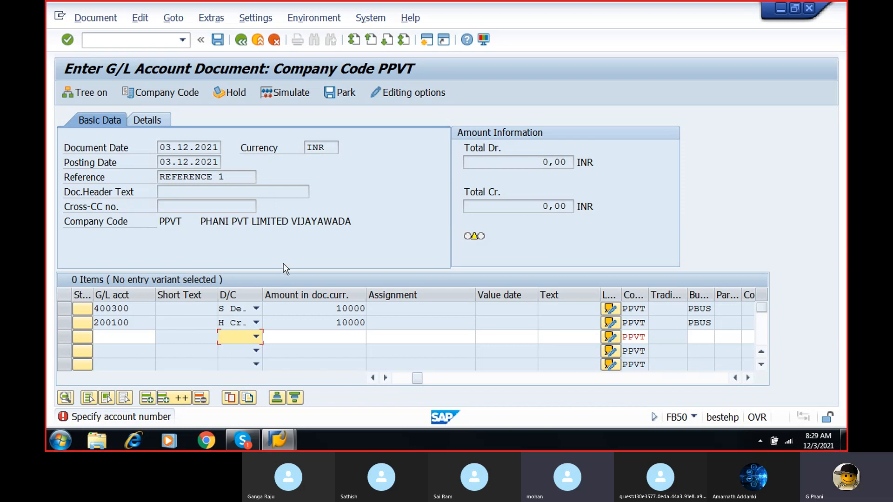
pyautogui.click(215, 40)
pyautogui.click(215, 40)
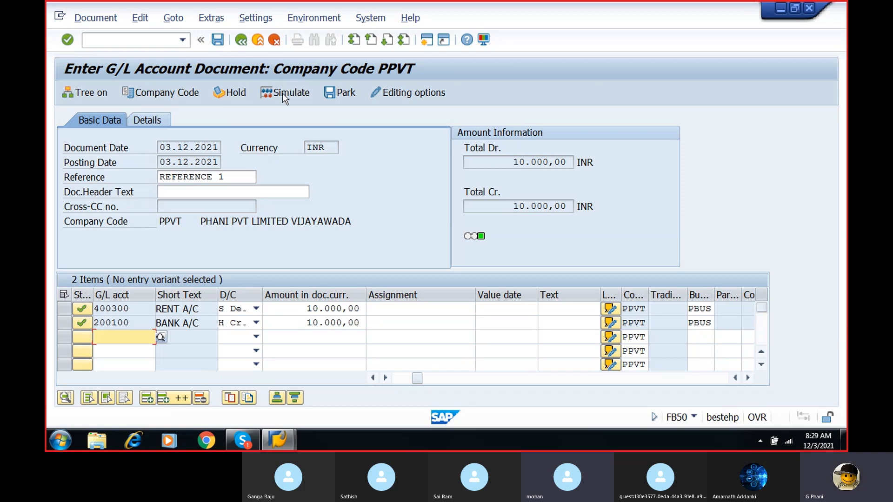
# - Post the simulated rent document, and fill in a new document's header with document date 03.12.2021 and reference REFERENCE 1
pyautogui.click(218, 40)
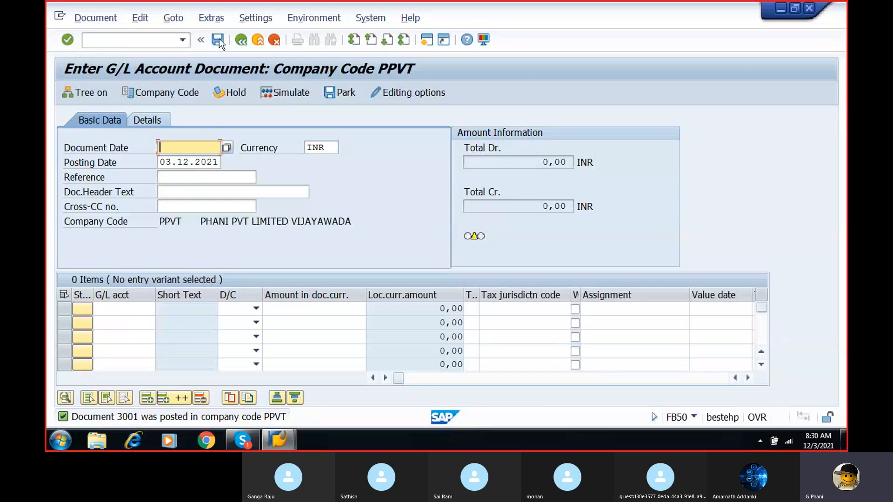
pyautogui.click(227, 147)
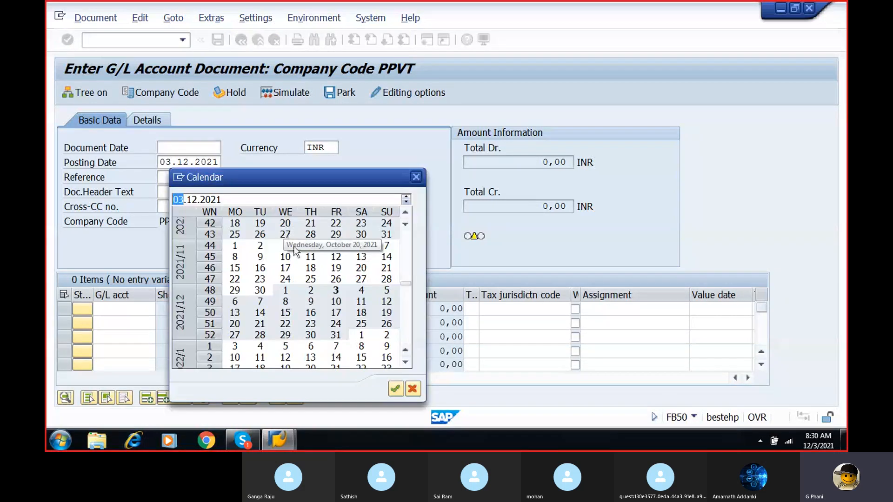
pyautogui.doubleClick(343, 295)
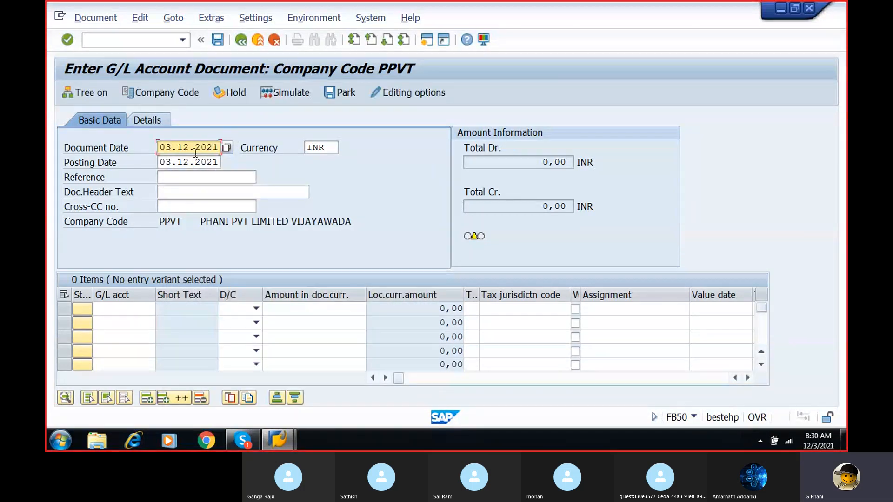
pyautogui.click(194, 175)
pyautogui.write('REF')
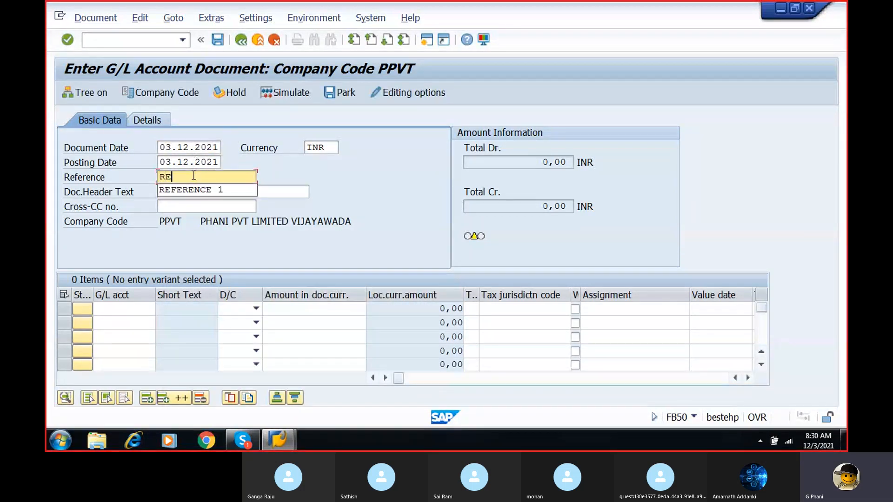
pyautogui.click(190, 189)
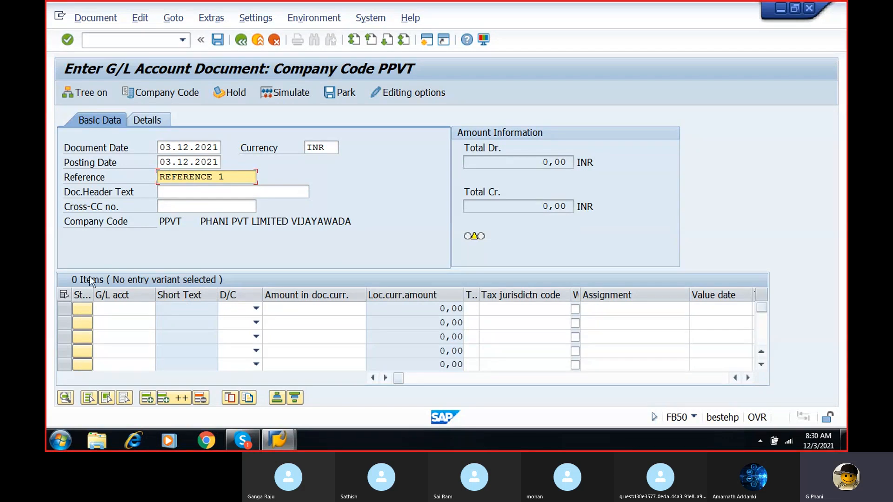
# - Enter salaries account 400301 in the first line item from the chart of accounts and mark it as S Debit
pyautogui.click(117, 305)
pyautogui.press('F4')
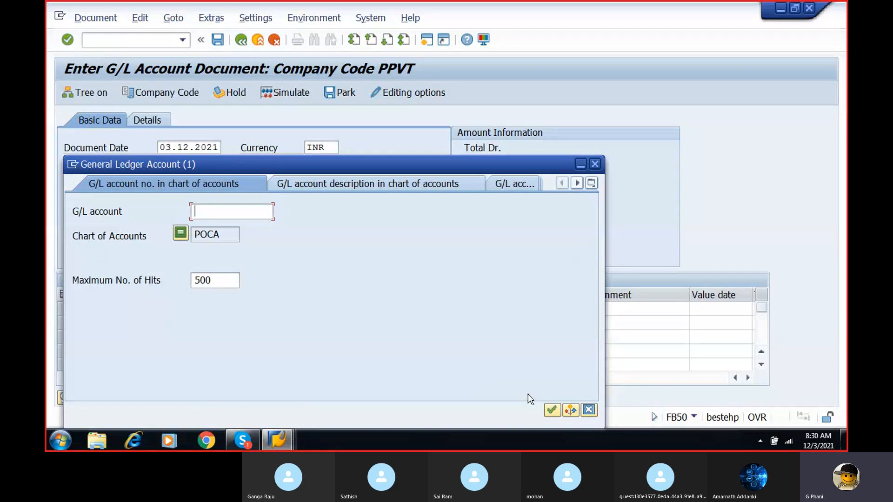
pyautogui.click(548, 409)
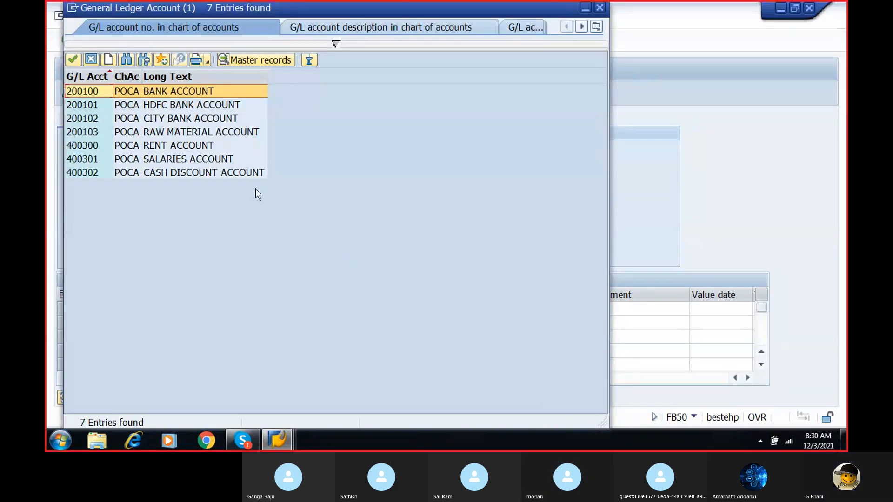
pyautogui.click(187, 158)
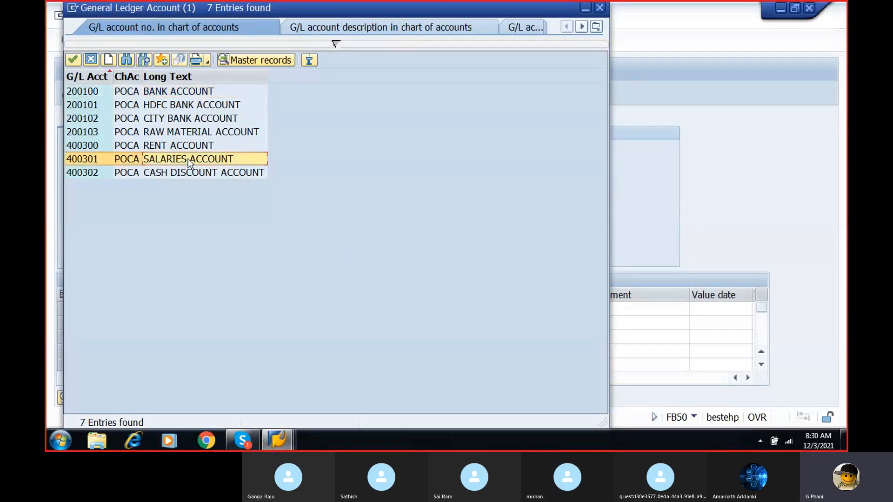
pyautogui.doubleClick(188, 158)
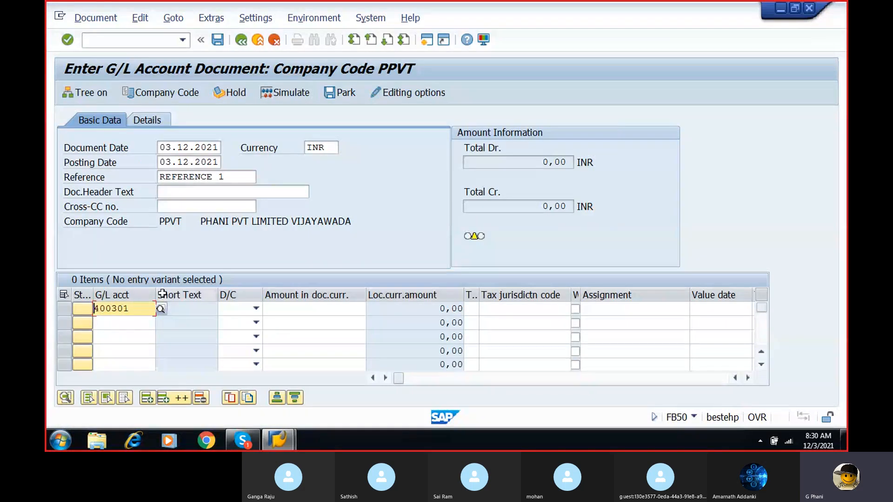
pyautogui.click(255, 309)
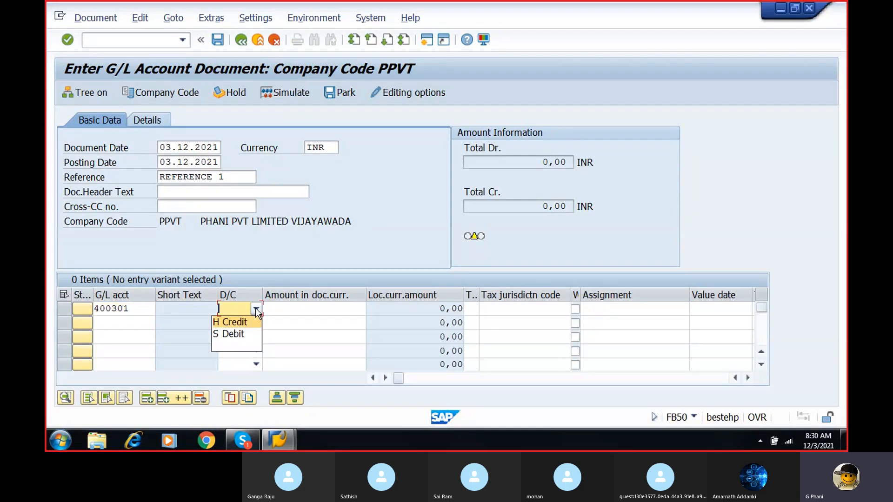
pyautogui.click(229, 334)
# - Enter the amount 10000 and business area PBUS for the salaries account in the first line item
pyautogui.click(308, 309)
pyautogui.write('10000')
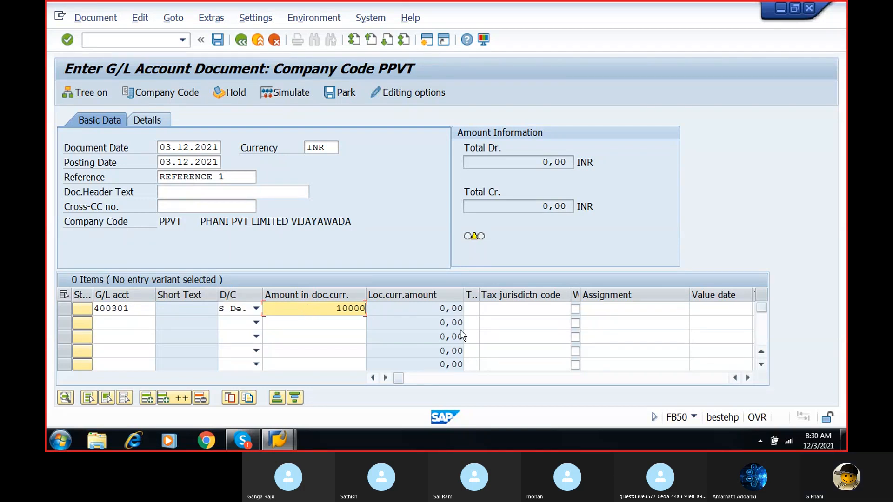
pyautogui.click(746, 379)
pyautogui.click(746, 378)
pyautogui.click(746, 378)
pyautogui.click(746, 378)
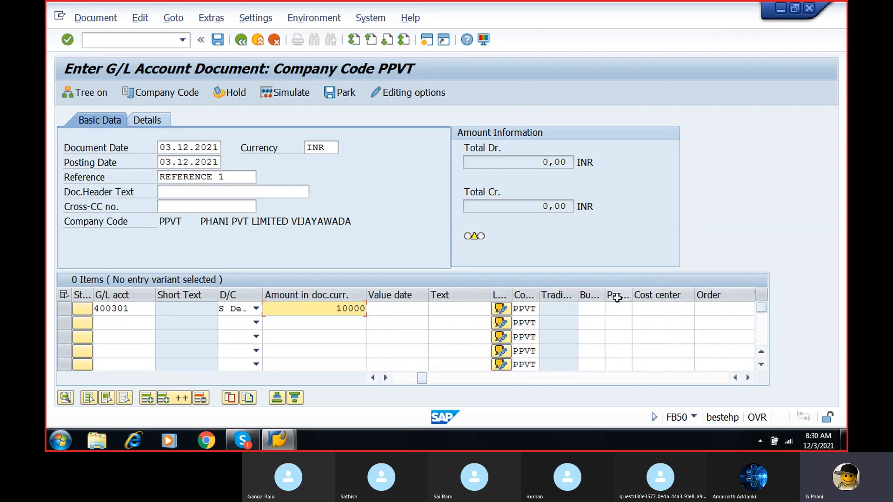
pyautogui.click(593, 308)
pyautogui.write('PUS')
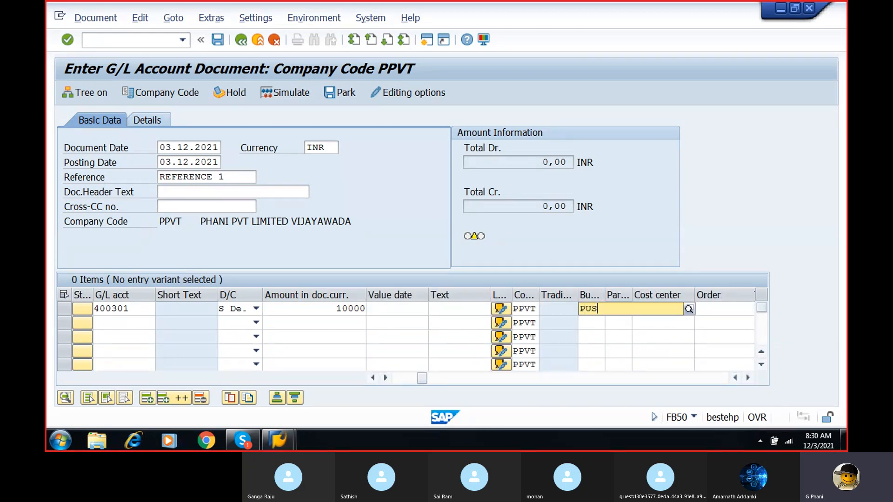
pyautogui.press('BackSpace')
pyautogui.press('BackSpace')
pyautogui.write('BUS')
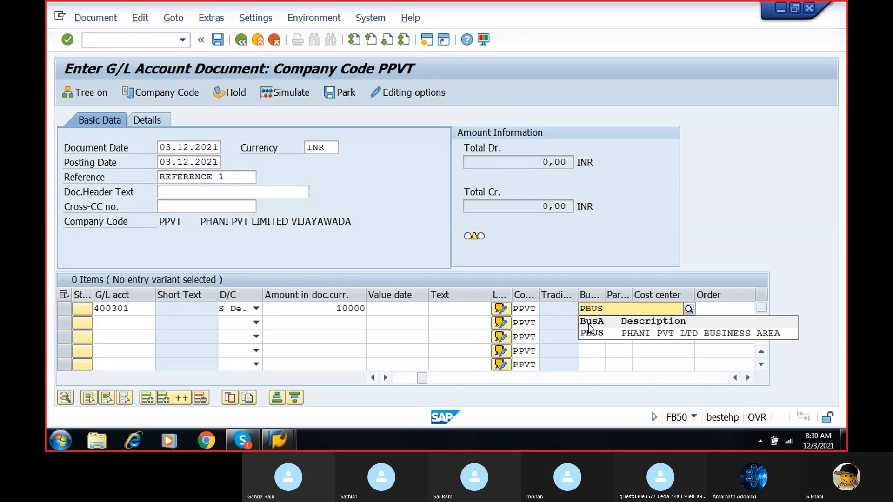
pyautogui.click(599, 335)
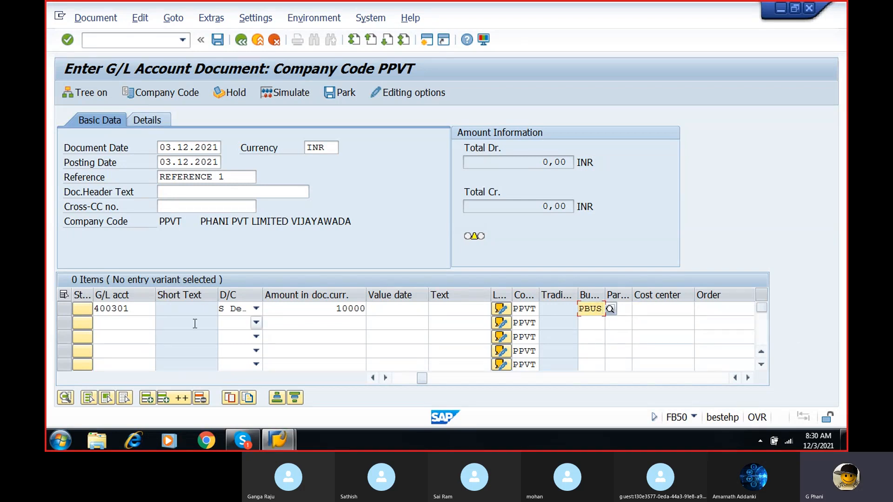
# - Enter bank account 200100 in the second line item from the chart of accounts with the amount 10000
pyautogui.click(142, 323)
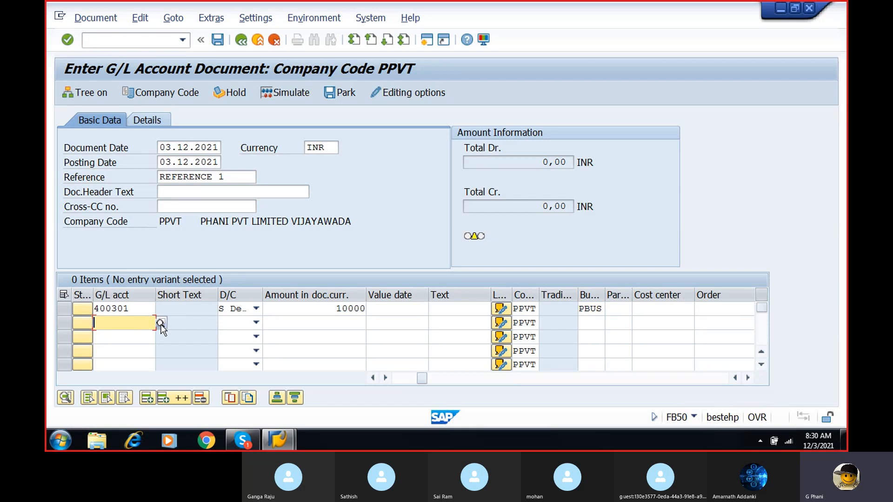
pyautogui.click(161, 323)
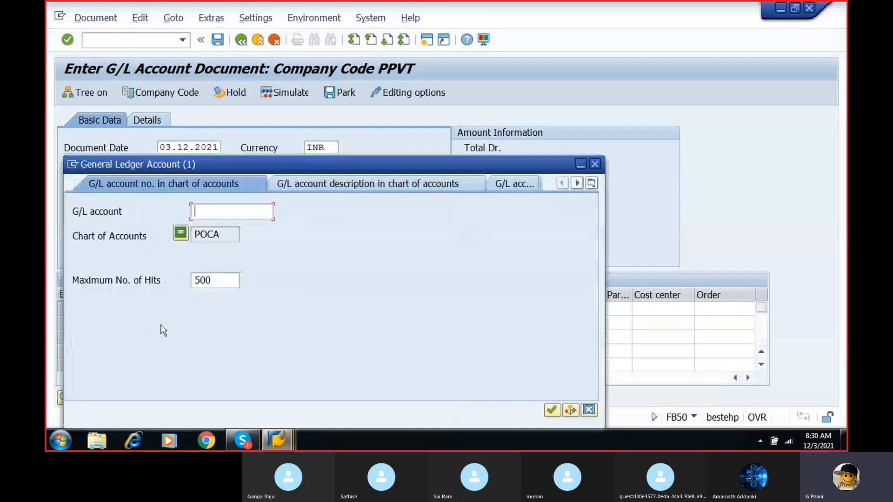
pyautogui.click(552, 409)
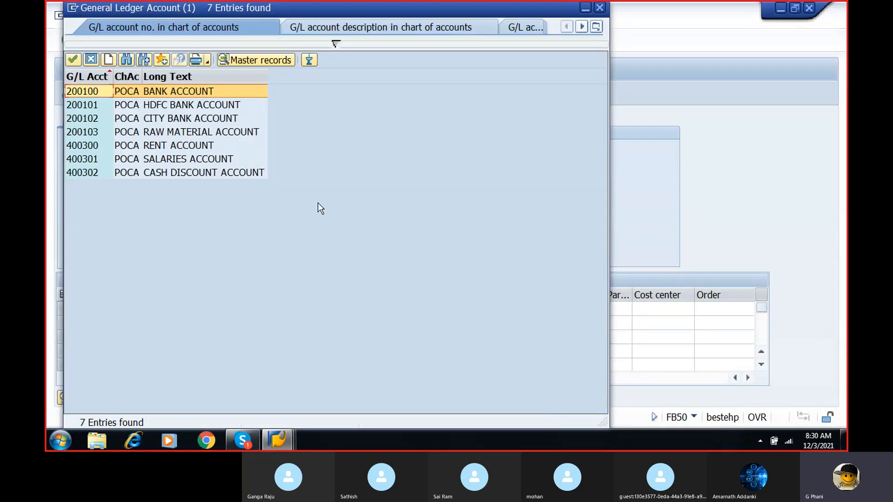
pyautogui.doubleClick(174, 91)
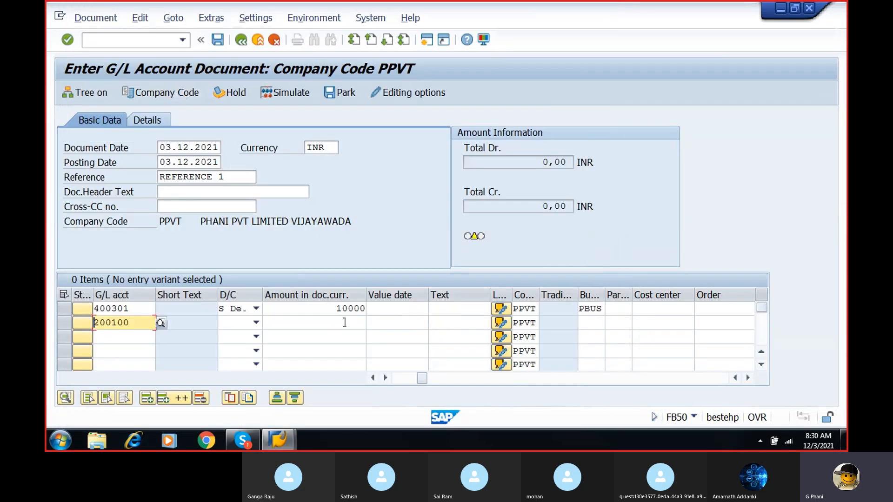
pyautogui.click(345, 322)
pyautogui.write('10000')
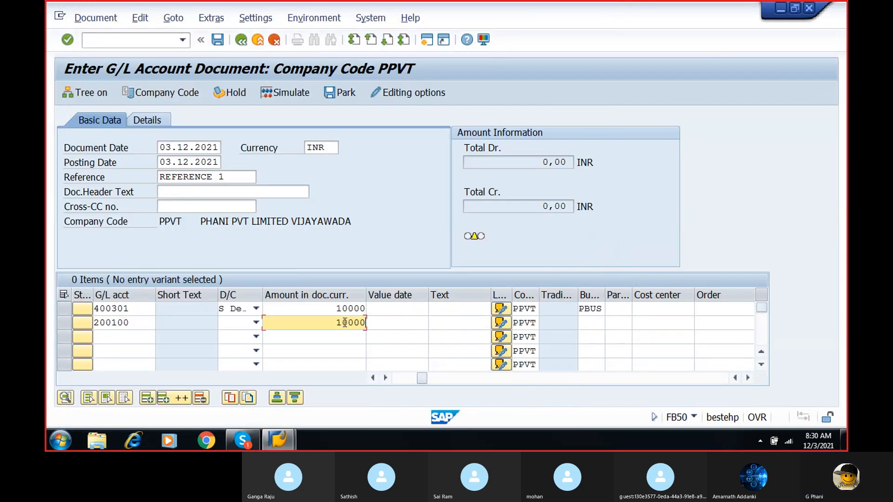
# - Assign business area PBUS to the bank account line item and mark it as H Credit
pyautogui.click(589, 323)
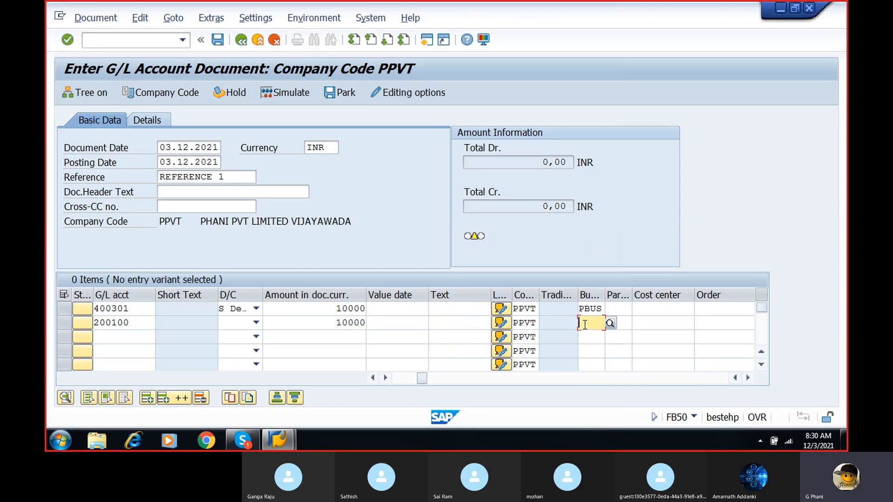
pyautogui.write('PU')
pyautogui.press('BackSpace')
pyautogui.write('BUS')
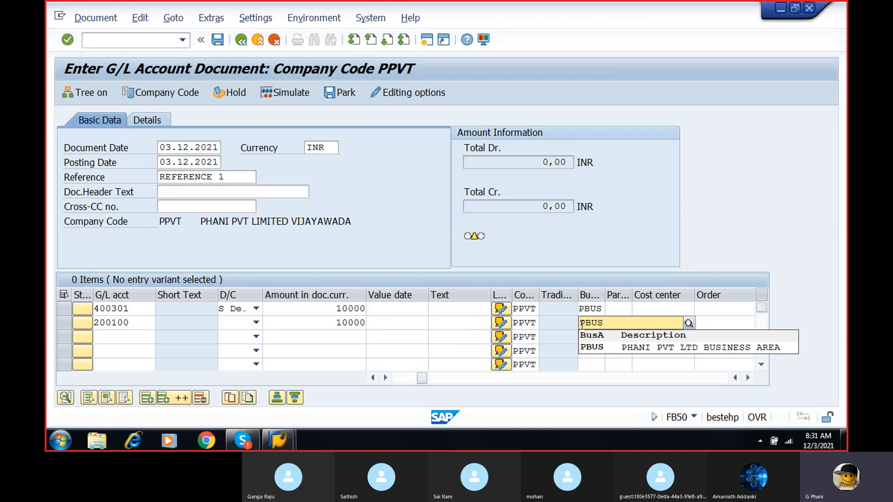
pyautogui.click(593, 347)
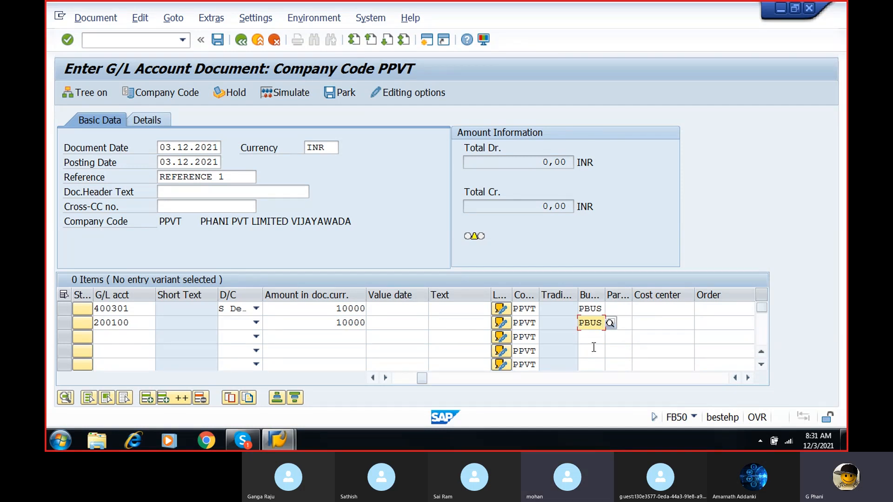
pyautogui.click(259, 325)
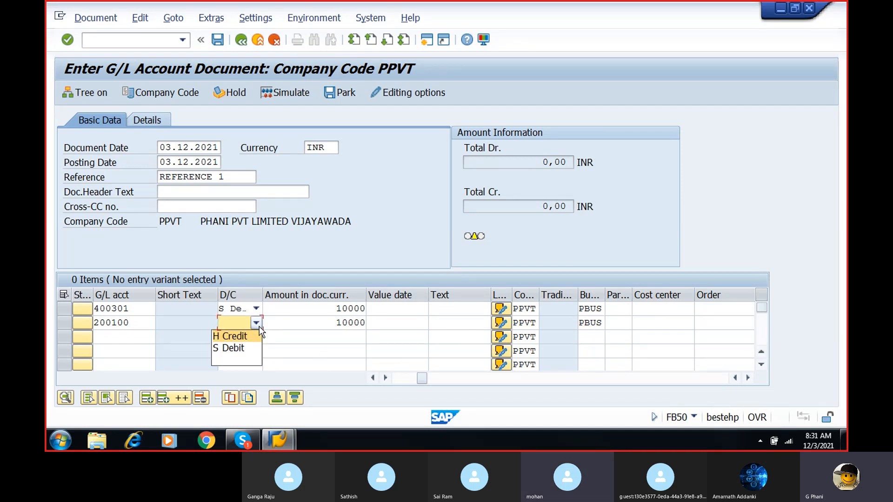
pyautogui.click(249, 336)
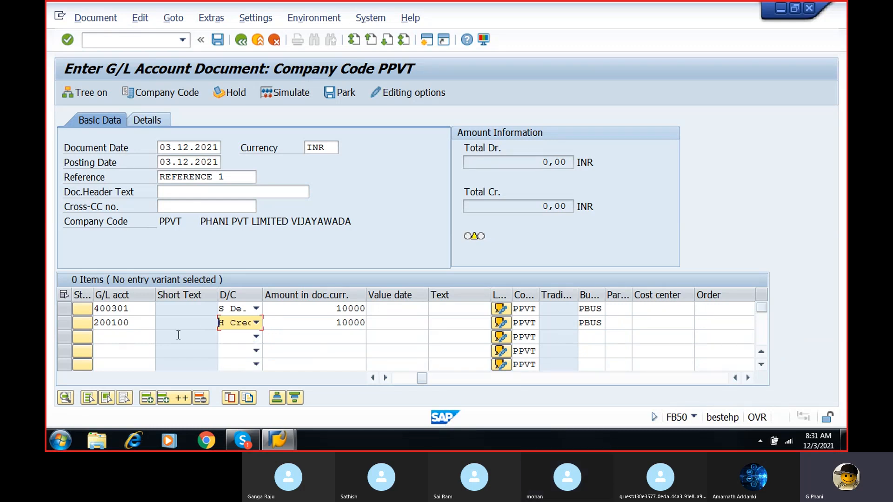
# - Simulate the salaries document and try to post it
pyautogui.press('Return')
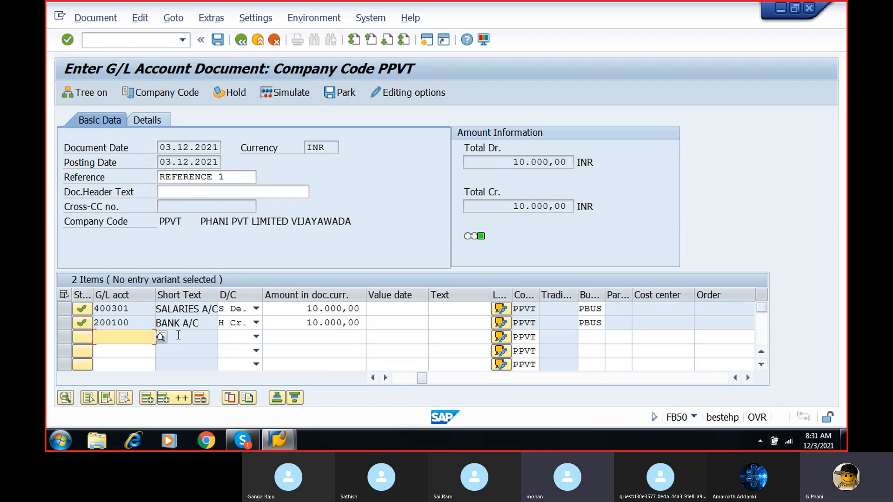
pyautogui.click(286, 93)
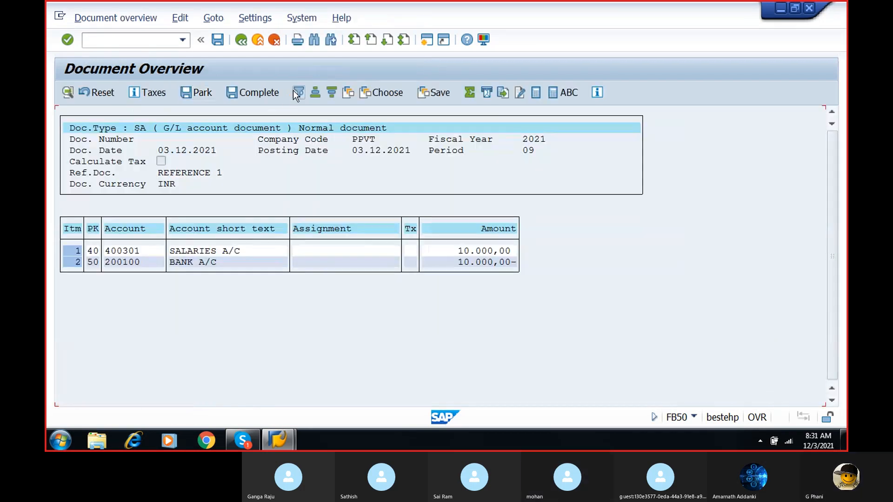
pyautogui.click(221, 42)
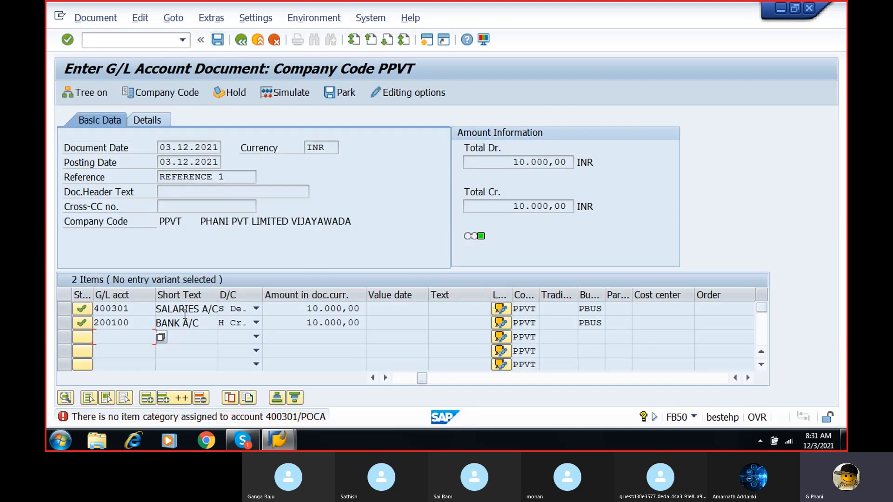
# - Open the details of the item category error and go from there to Classify G/L Accounts for Document Splitting for chart of accounts POCA
pyautogui.click(193, 417)
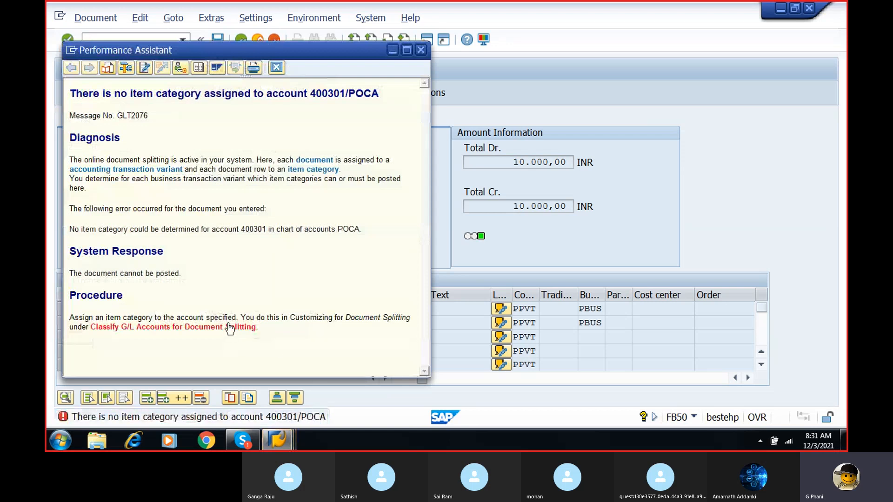
pyautogui.click(229, 331)
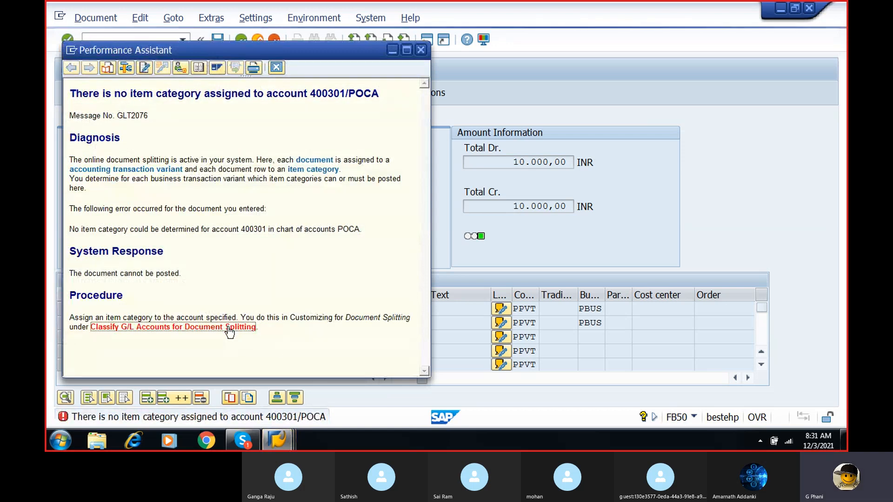
pyautogui.click(126, 157)
pyautogui.click(206, 241)
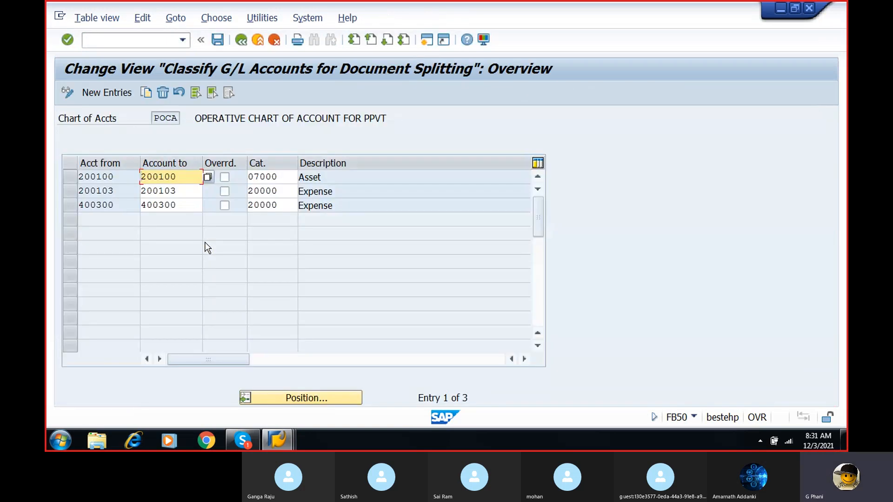
# - Create a new classification entry with salaries account 400301 as the starting account, chosen from the chart of accounts
pyautogui.click(124, 94)
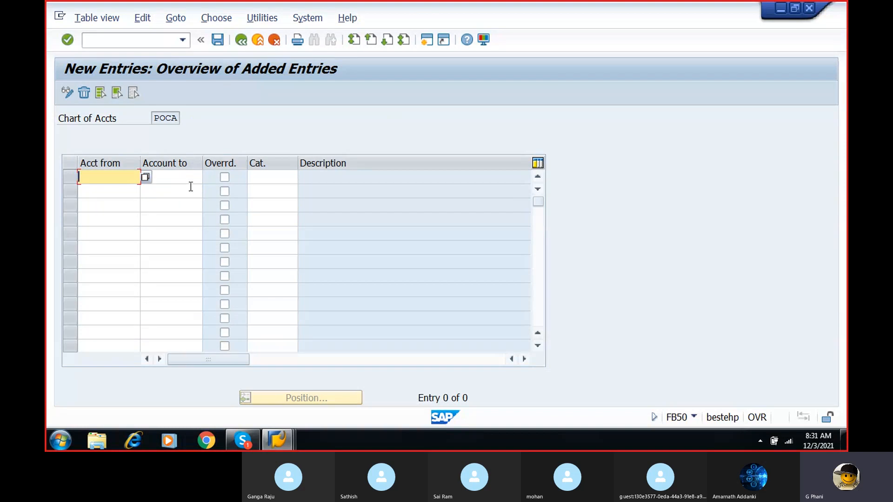
pyautogui.click(145, 177)
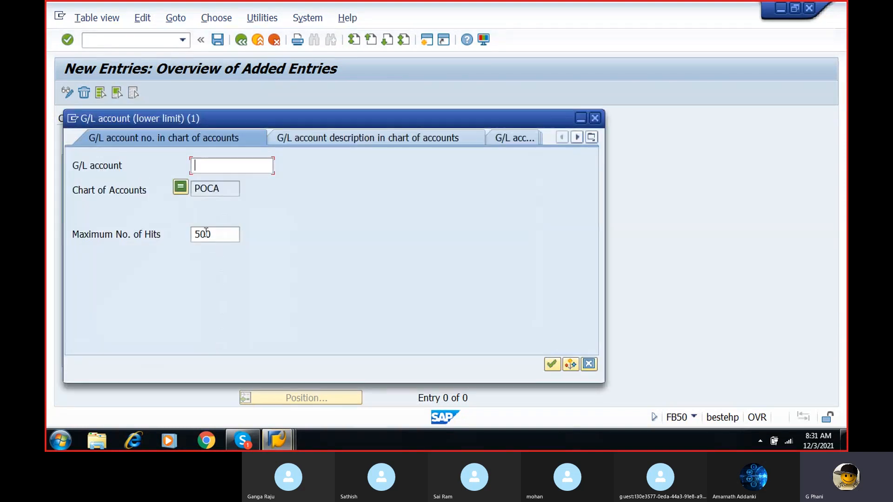
pyautogui.click(551, 364)
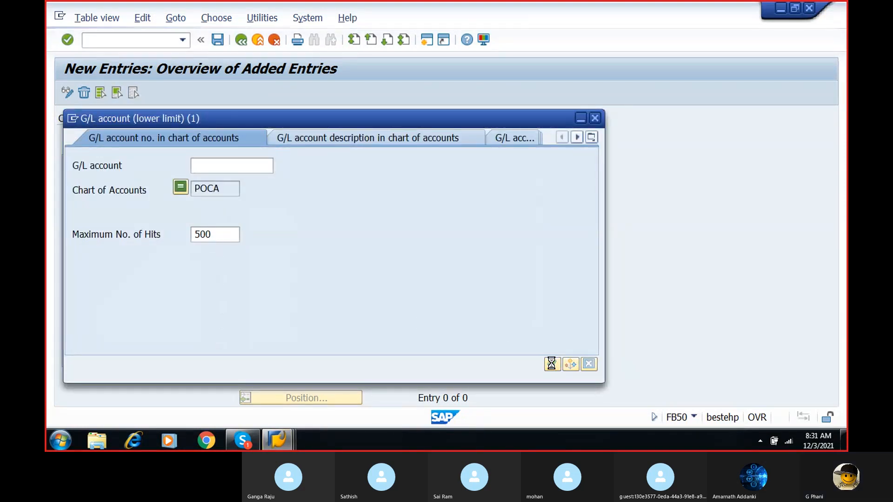
pyautogui.doubleClick(215, 158)
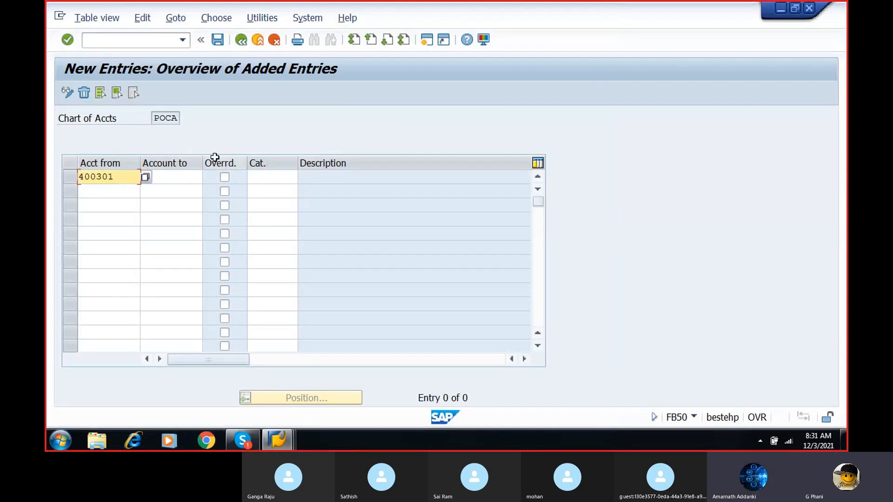
# - Complete the 400301 classification entry with salaries account 400301 as the end account and item category 20000 Expense
pyautogui.click(188, 178)
pyautogui.click(208, 177)
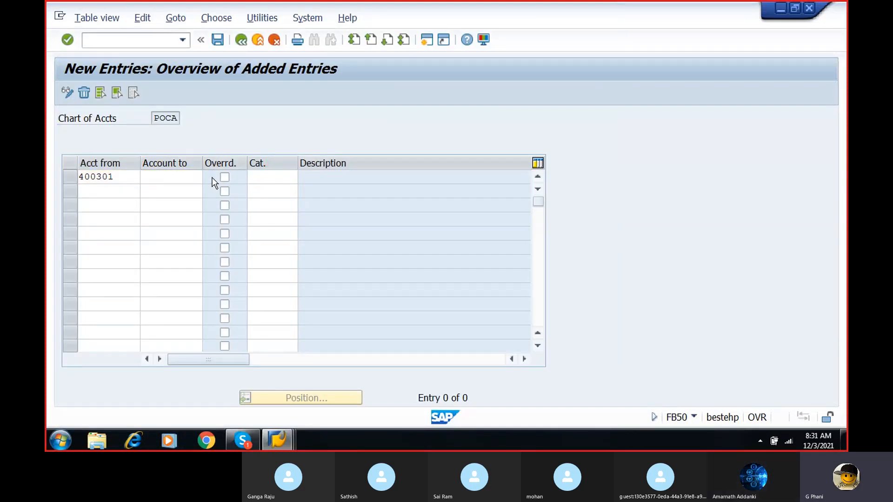
pyautogui.click(553, 363)
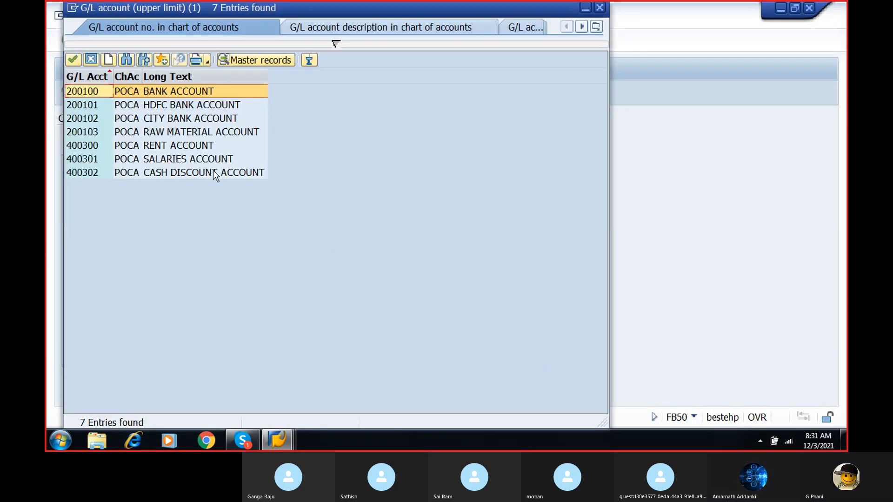
pyautogui.doubleClick(198, 160)
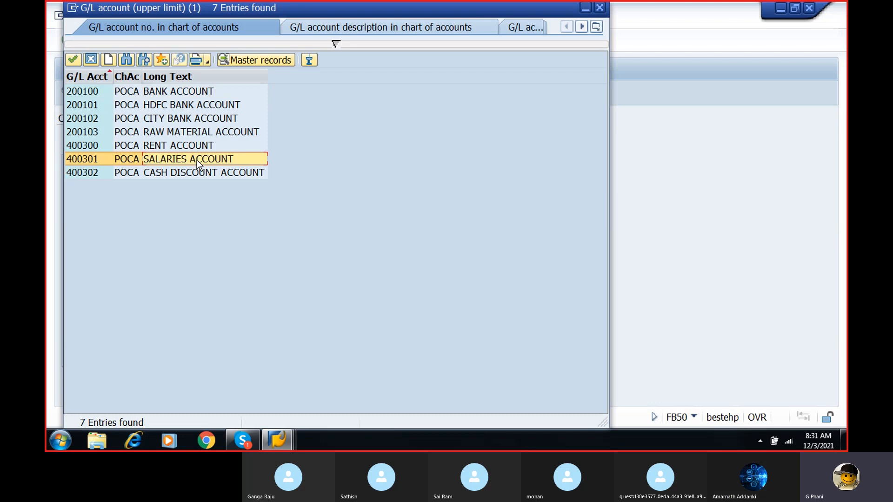
pyautogui.click(268, 177)
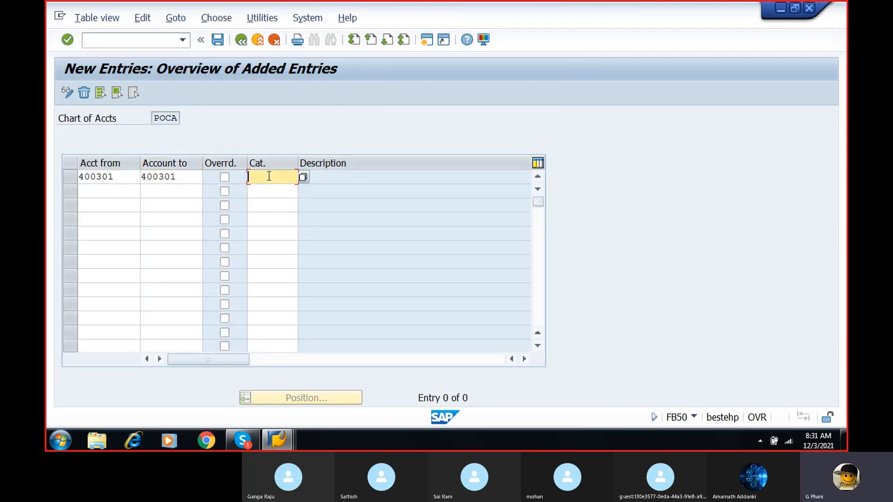
pyautogui.click(303, 177)
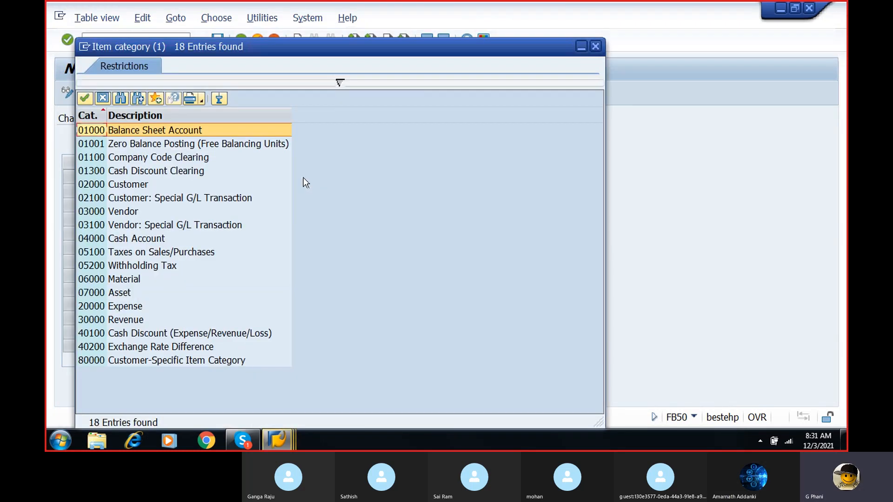
pyautogui.doubleClick(125, 306)
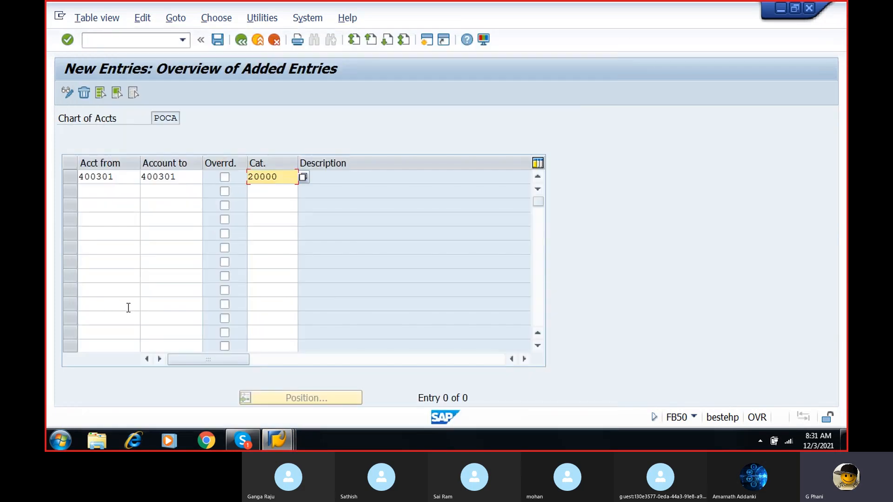
pyautogui.click(108, 191)
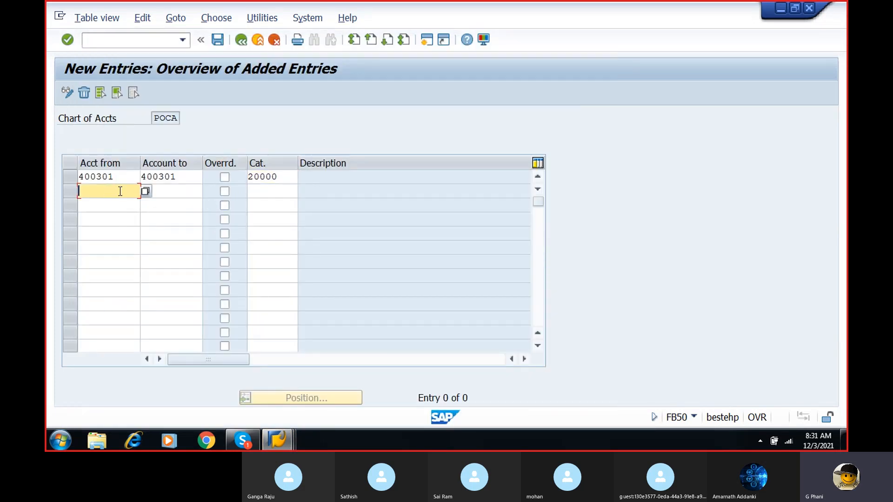
pyautogui.click(145, 191)
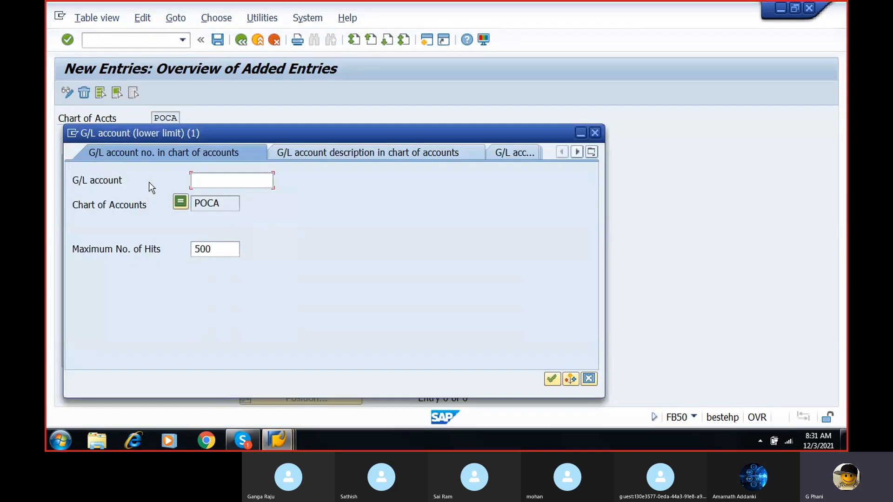
pyautogui.click(595, 133)
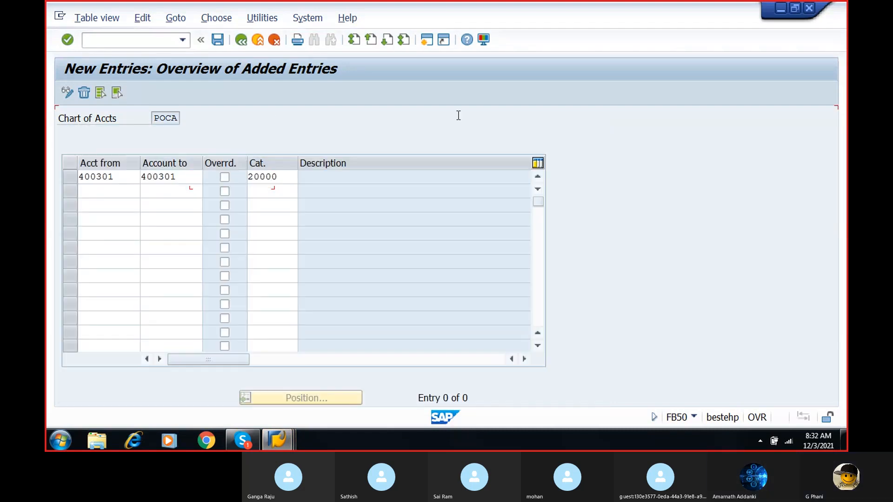
# - Save the classification entry under customizing request DPKK900449, continuing past the customizing check messages
pyautogui.click(217, 42)
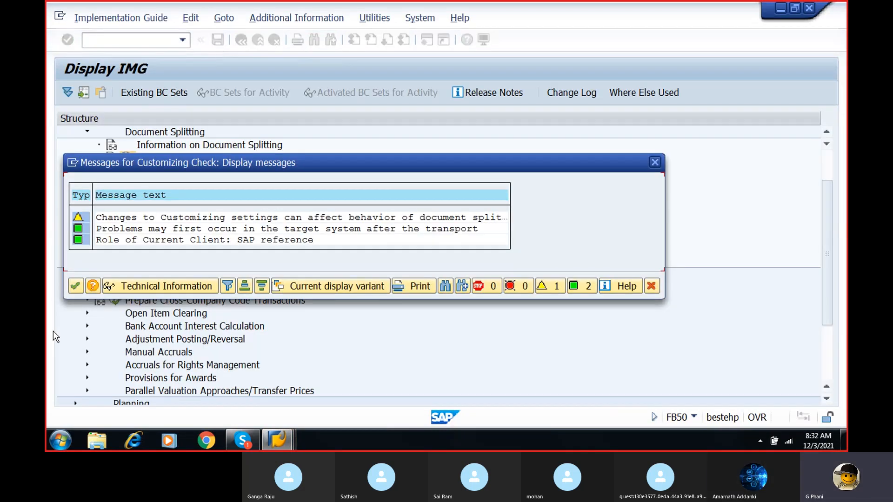
pyautogui.click(76, 285)
pyautogui.click(241, 273)
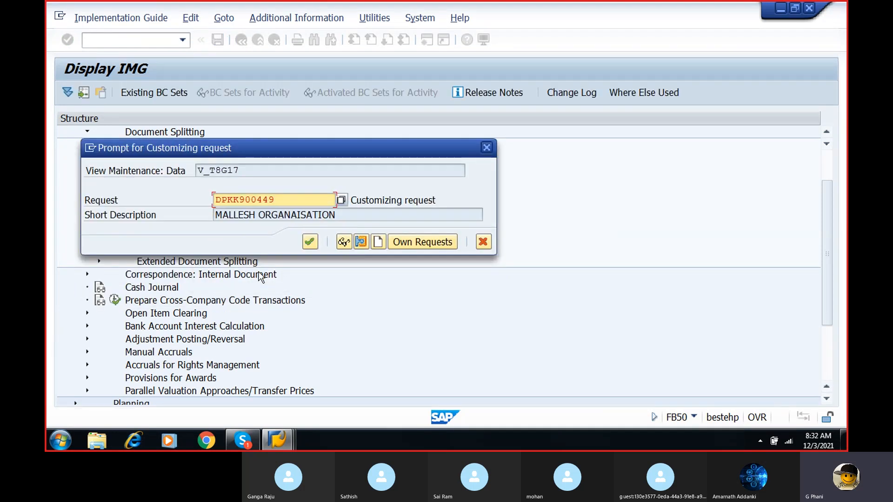
pyautogui.click(310, 240)
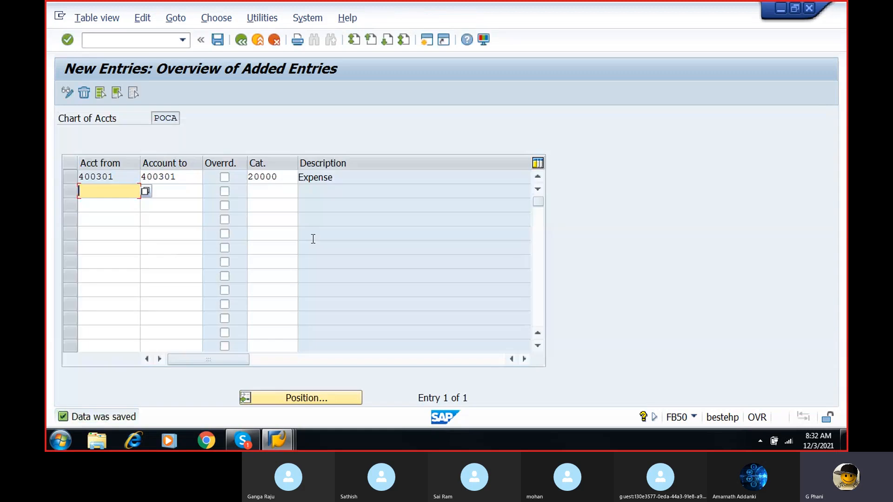
# - Leave the classification entries and go to transaction FB50 to enter a G/L account document
pyautogui.click(155, 44)
pyautogui.write('/NFB5')
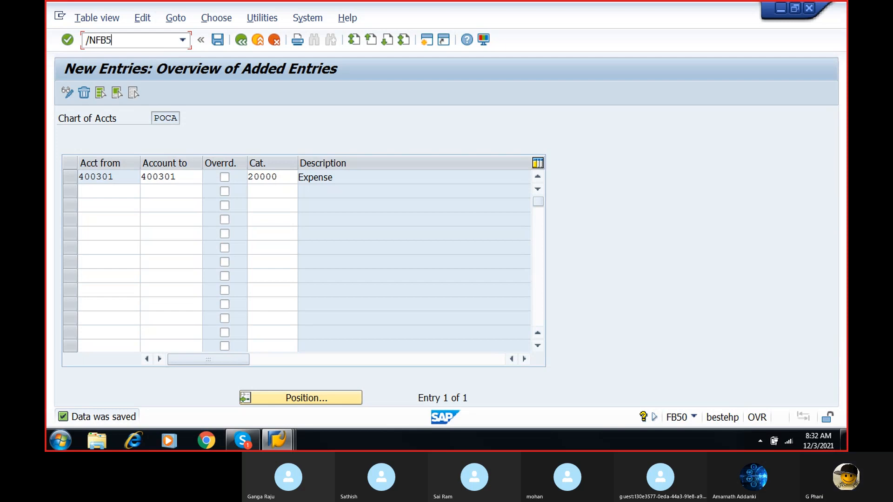
pyautogui.write('0')
pyautogui.press('BackSpace')
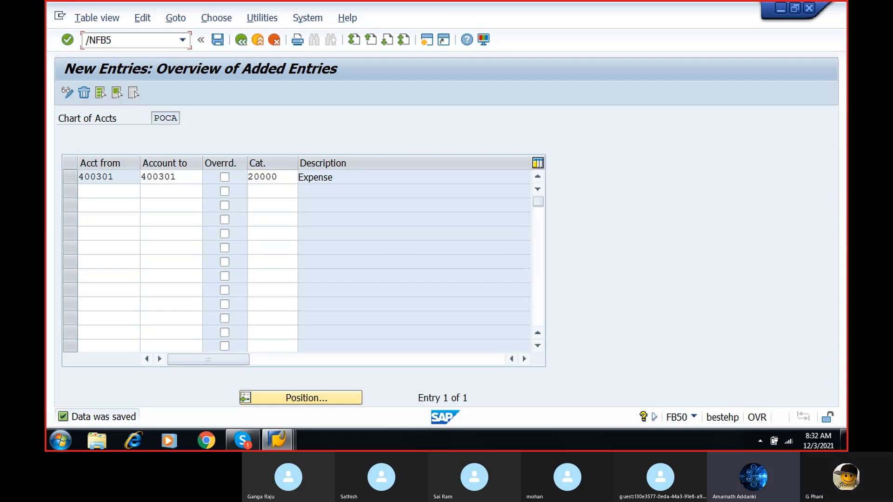
pyautogui.press('Return')
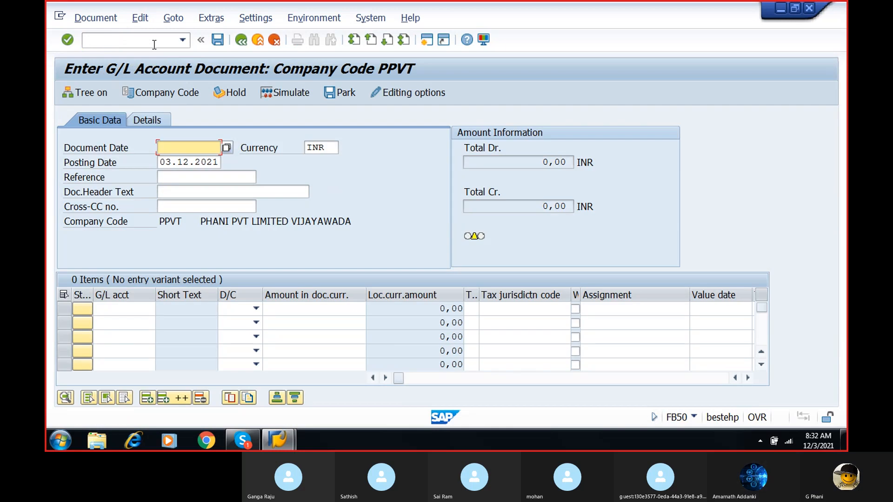
# - Set the document date to 03.12.2021 and the reference to REFERENCE 1
pyautogui.click(226, 148)
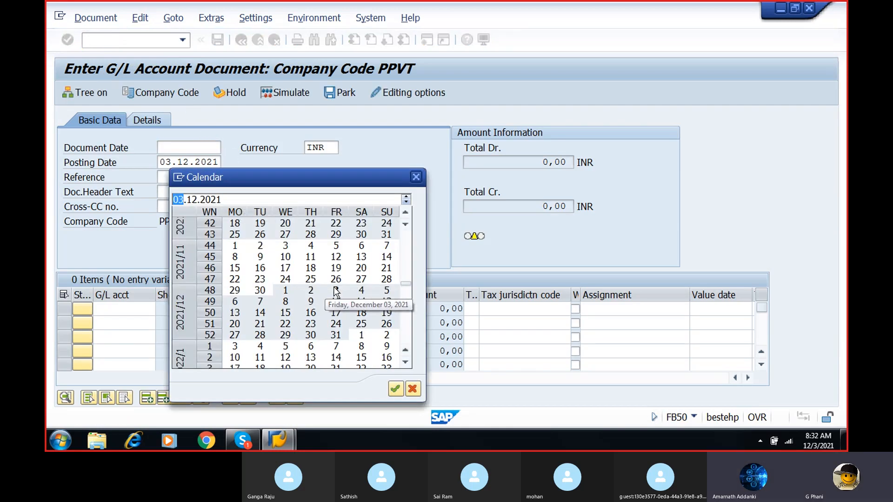
pyautogui.doubleClick(336, 292)
pyautogui.click(200, 176)
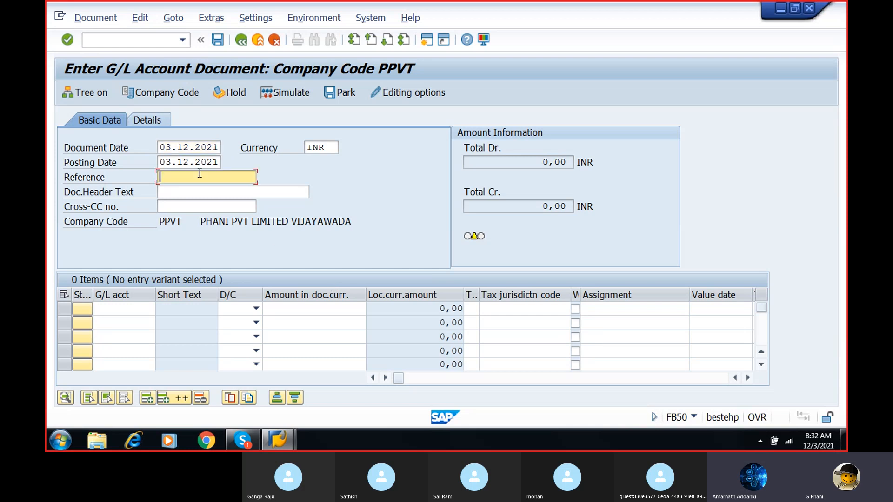
pyautogui.write('ref')
pyautogui.click(197, 189)
# - Enter the first line item with salaries account 400301 as S Debit for an amount of 10000
pyautogui.click(120, 309)
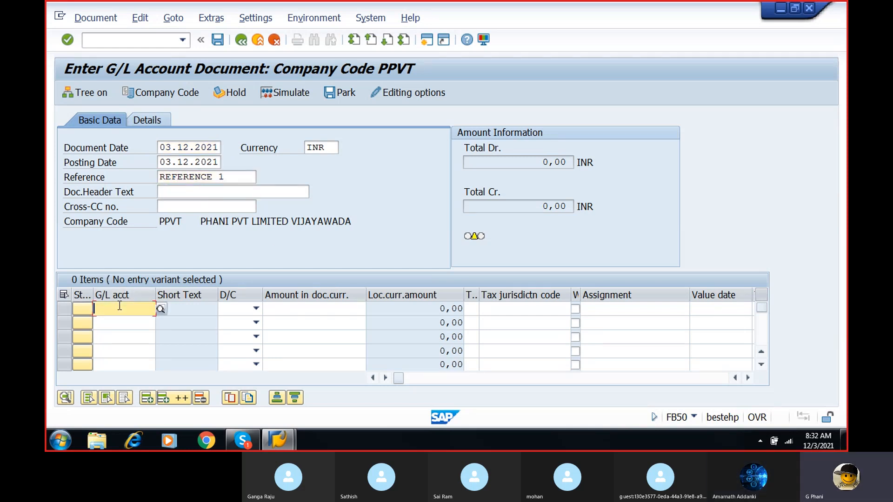
pyautogui.click(160, 310)
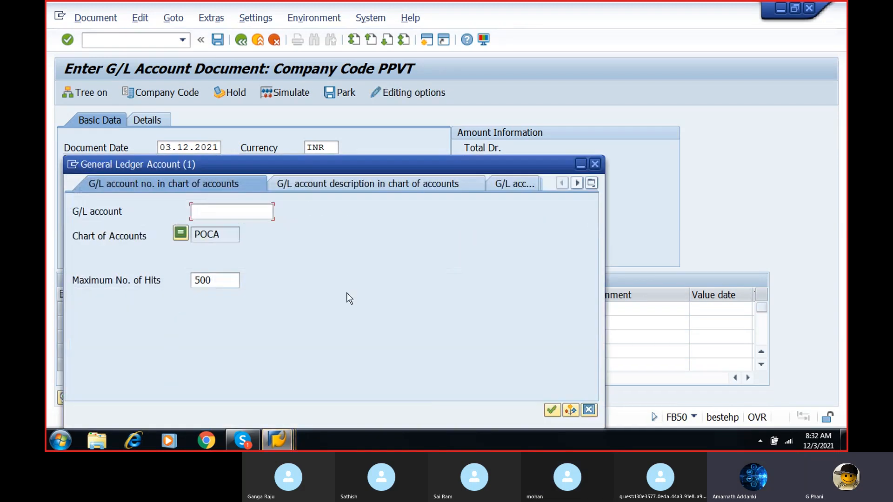
pyautogui.click(552, 410)
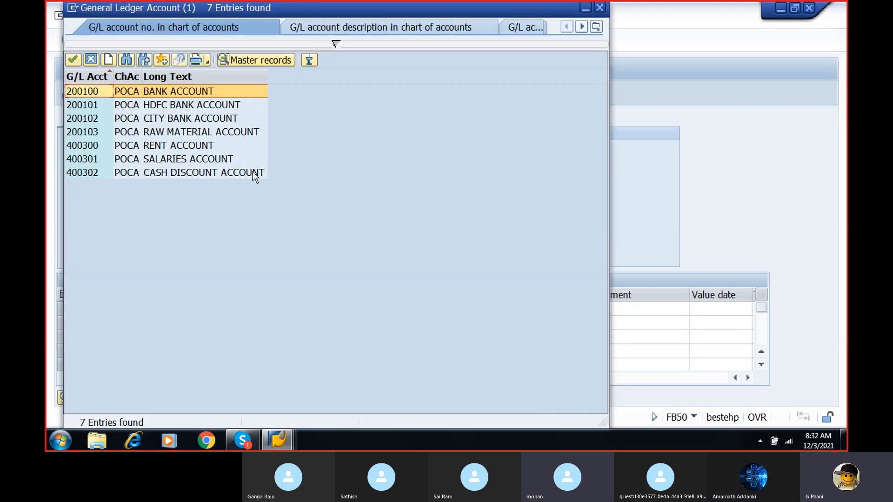
pyautogui.doubleClick(183, 159)
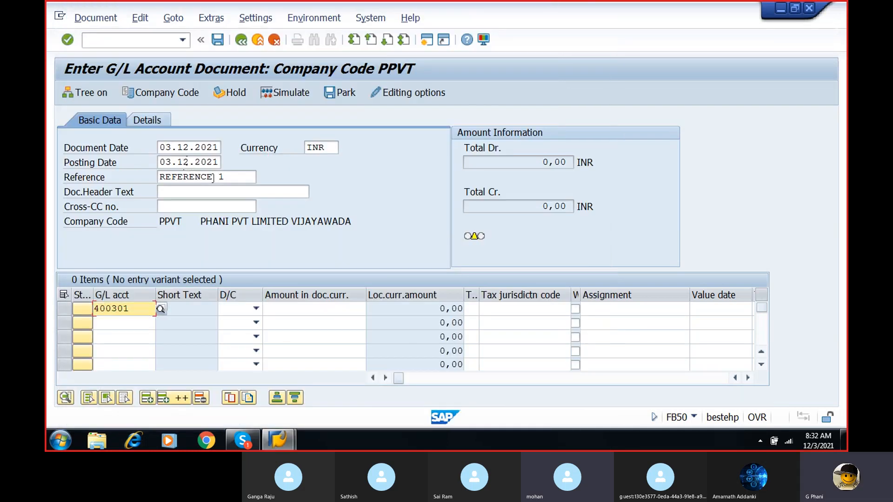
pyautogui.click(250, 308)
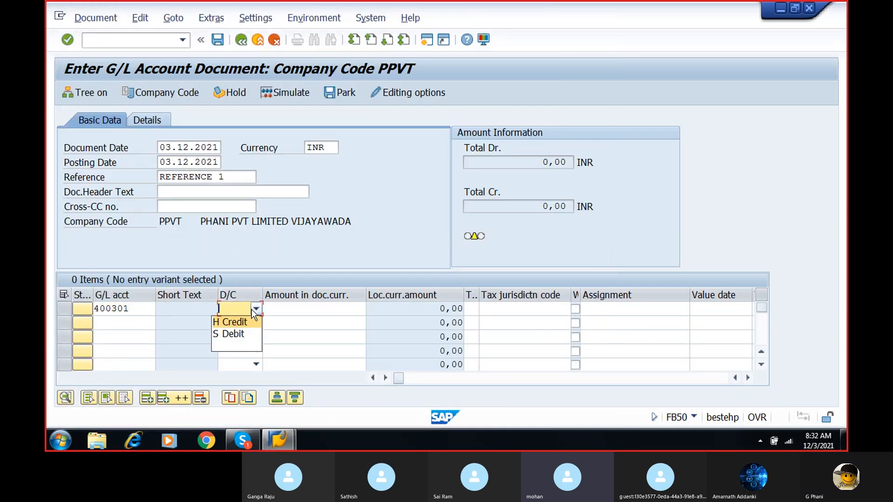
pyautogui.click(240, 333)
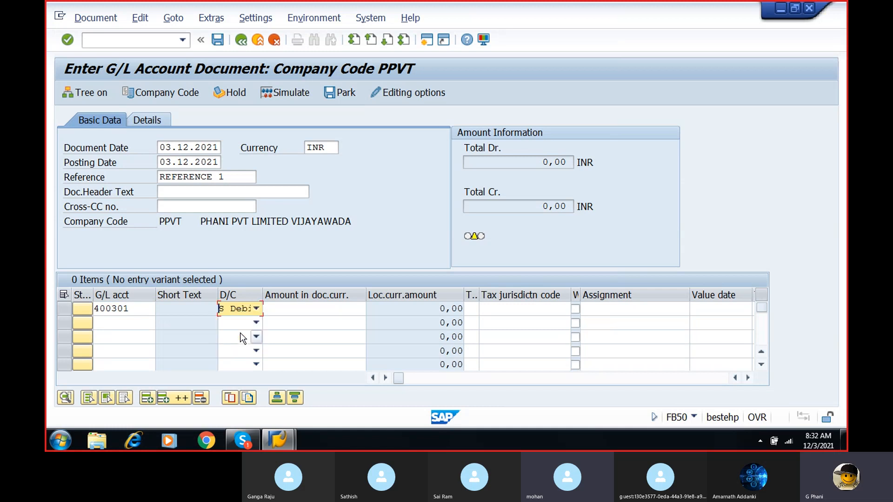
pyautogui.click(315, 308)
pyautogui.write('10000')
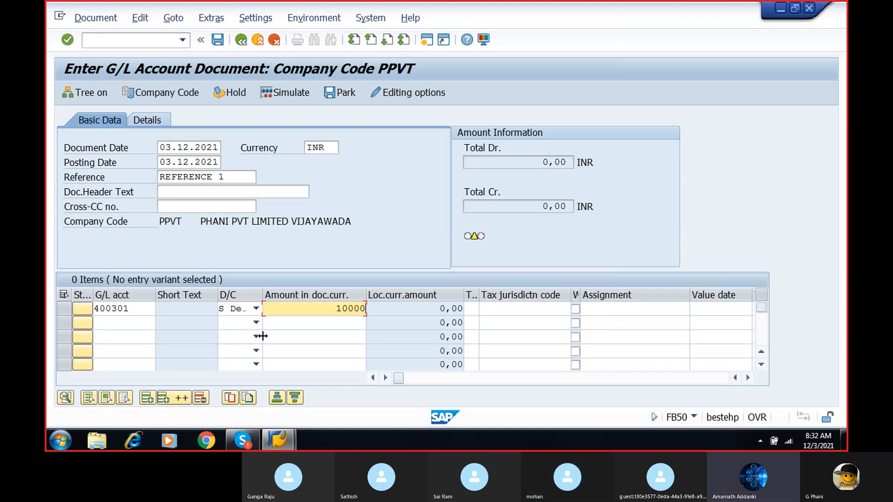
# - Enter the second line item with bank account 200100 as H Credit for an amount of 10000
pyautogui.click(143, 325)
pyautogui.click(160, 323)
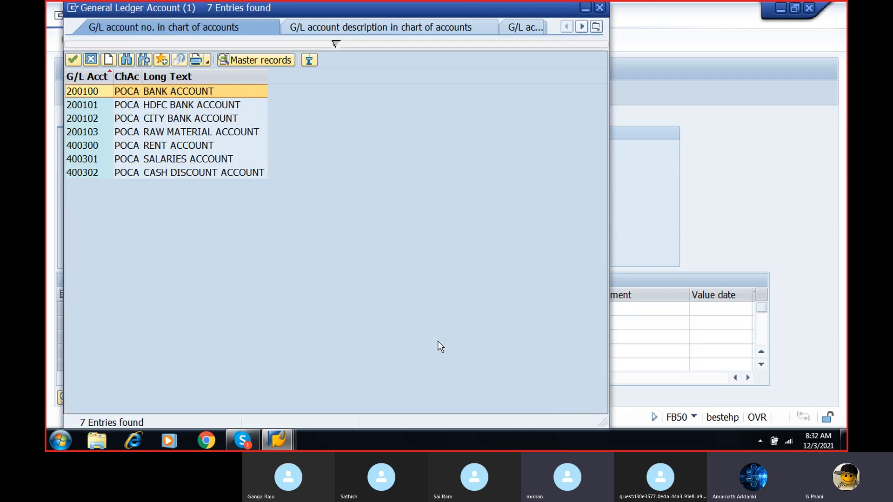
pyautogui.click(184, 92)
pyautogui.doubleClick(184, 92)
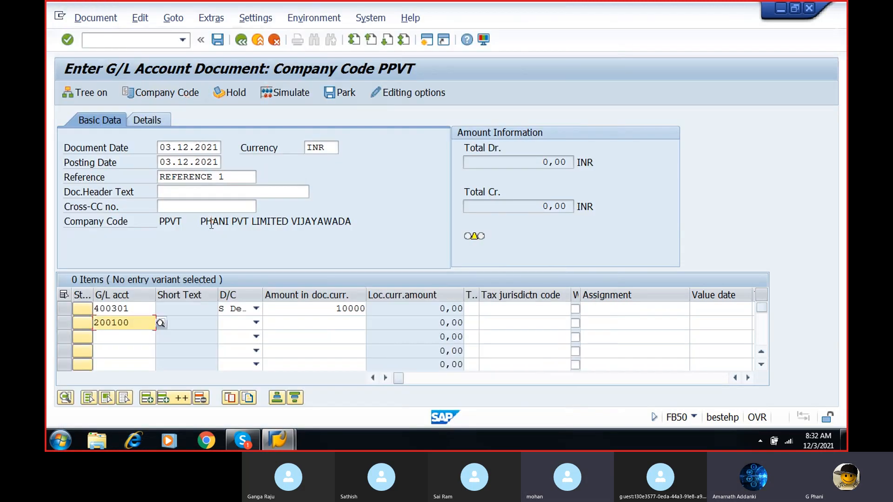
pyautogui.click(256, 322)
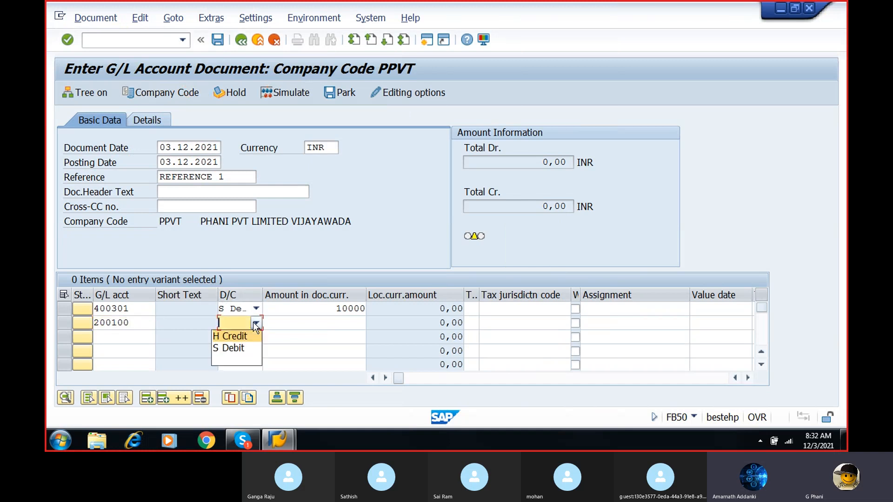
pyautogui.click(239, 338)
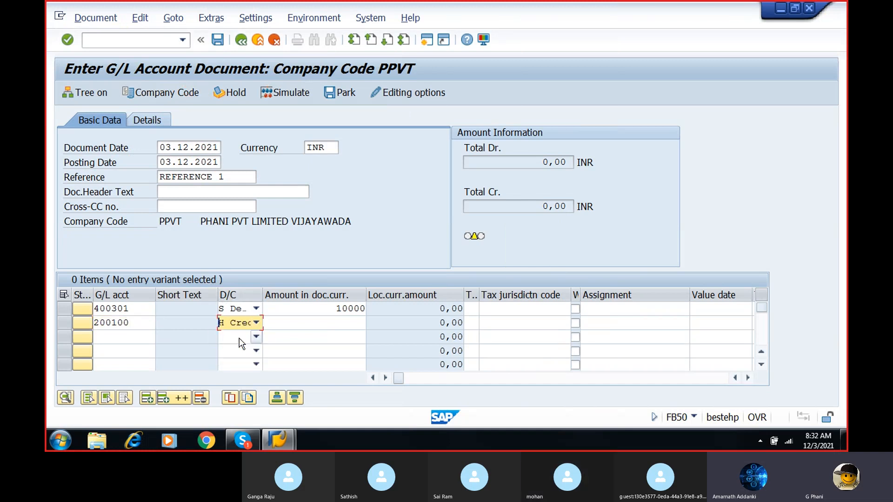
pyautogui.click(343, 321)
pyautogui.write('10000')
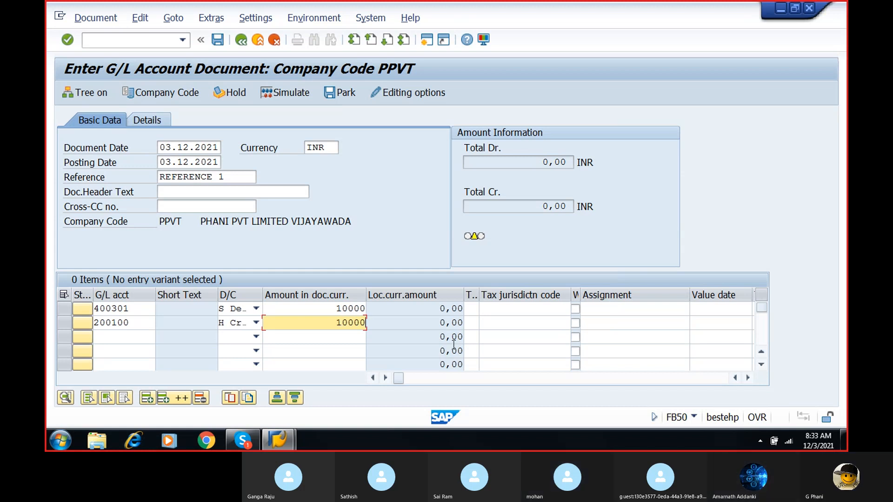
# - Assign business area PBUS to both the salaries 400301 and bank 200100 line items
pyautogui.click(747, 378)
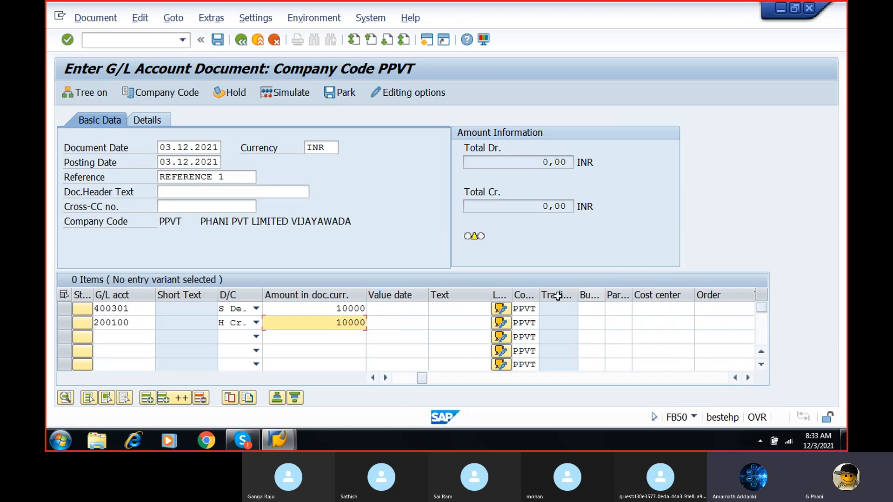
pyautogui.click(590, 309)
pyautogui.write('P')
pyautogui.write('00')
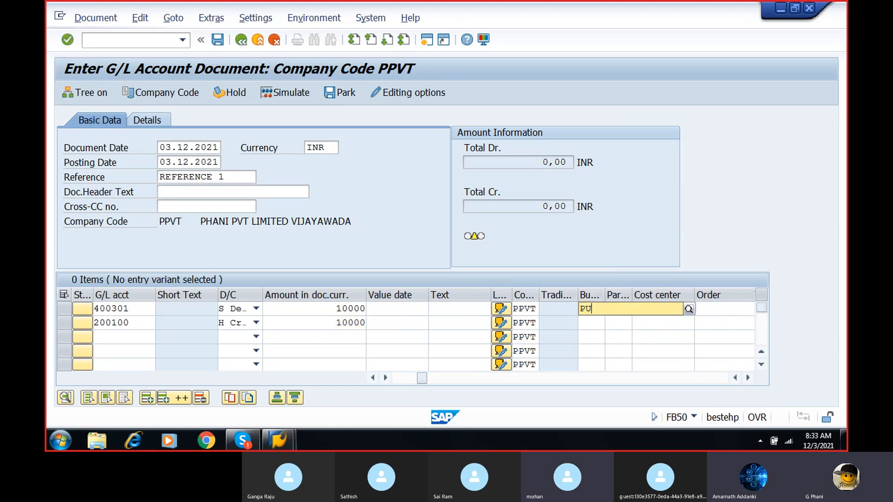
pyautogui.press('BackSpace')
pyautogui.press('BackSpace')
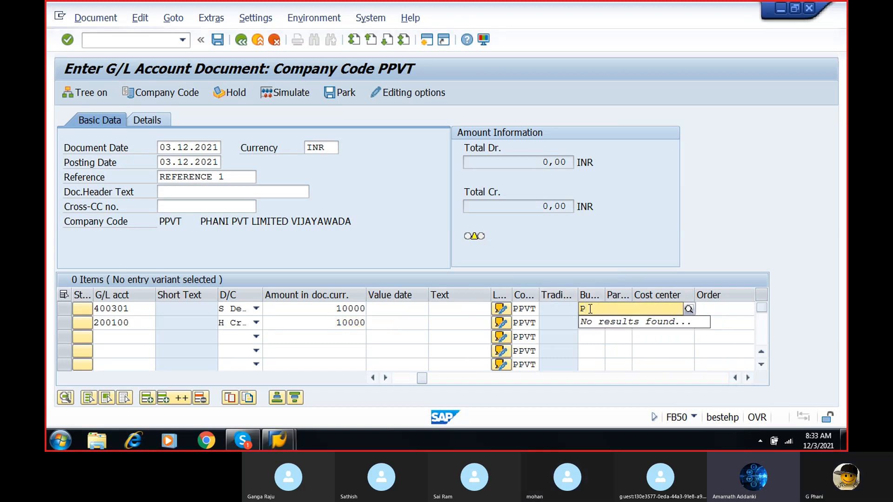
pyautogui.write('BUS')
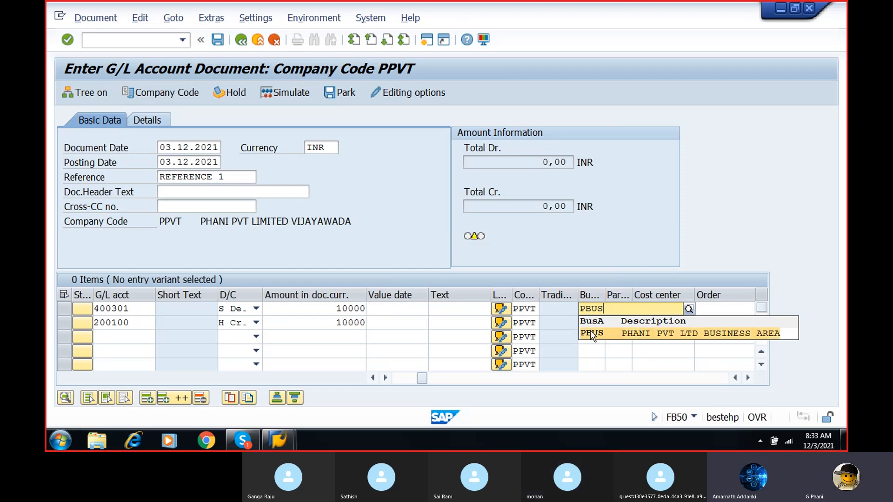
pyautogui.click(592, 335)
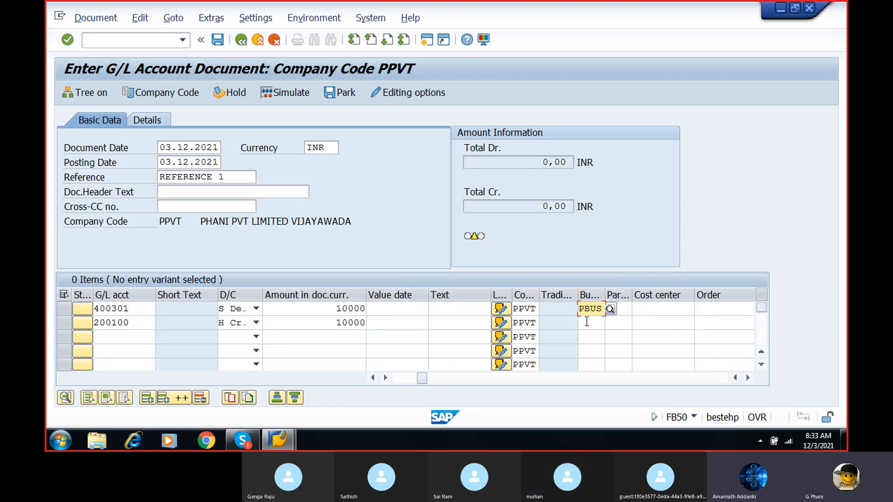
pyautogui.click(586, 322)
pyautogui.write('PBUS')
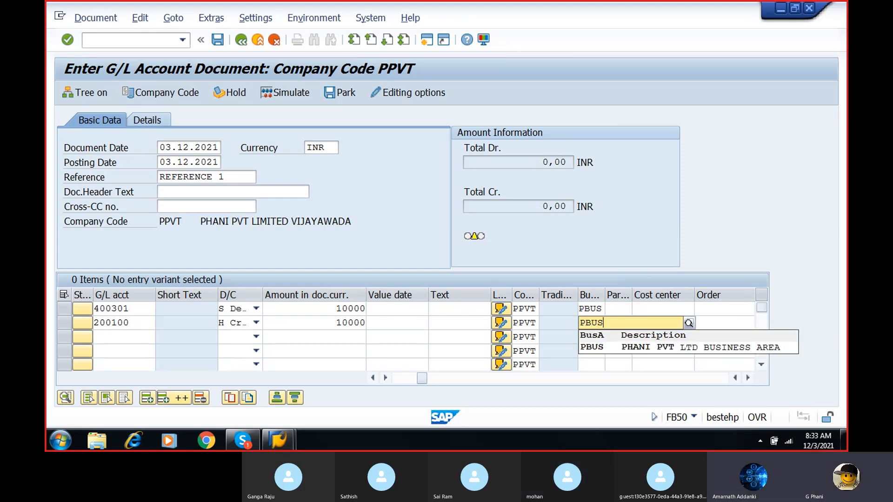
pyautogui.click(596, 348)
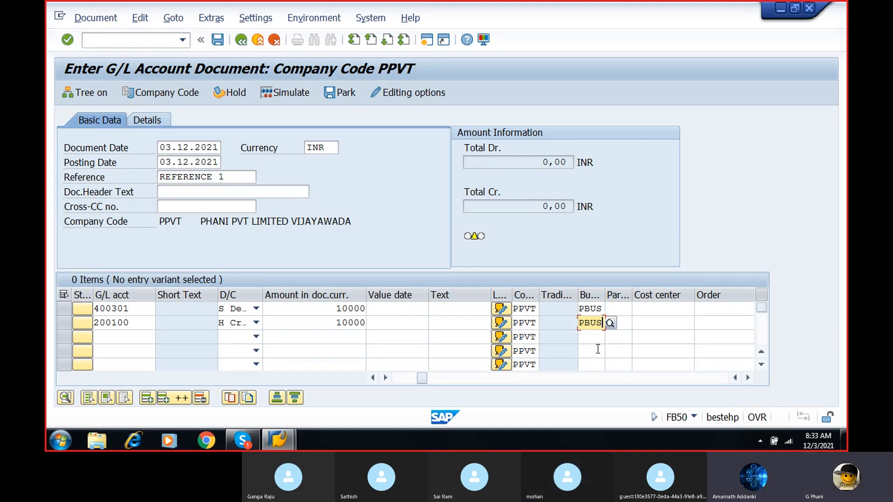
# - Simulate the salaries document and post it
pyautogui.click(292, 93)
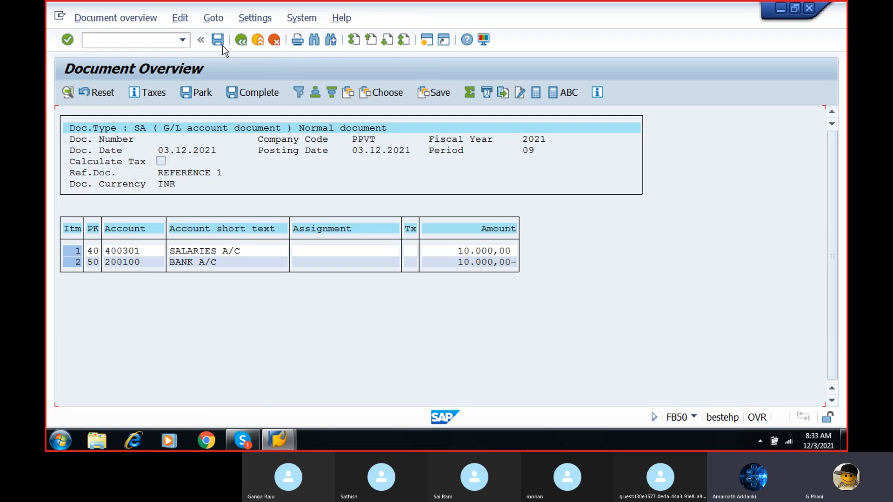
pyautogui.click(217, 41)
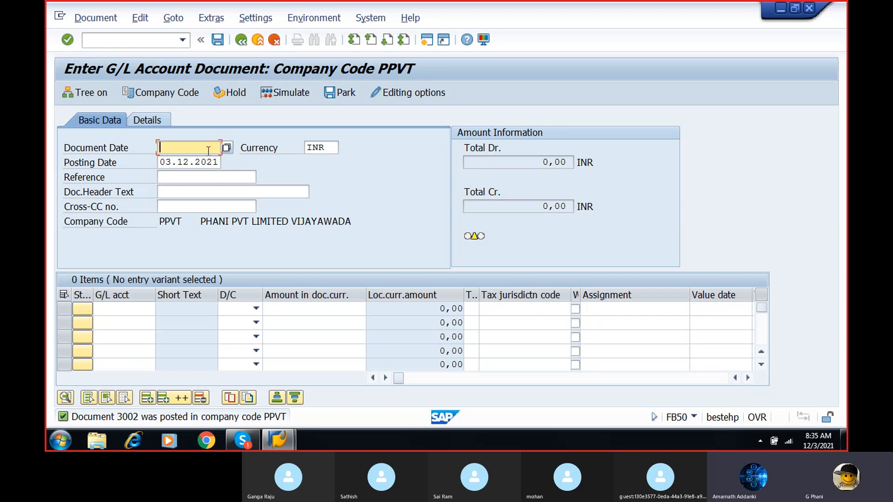
# - Set the new document's date to 03.12.2021 and its reference to REFERENCE 1
pyautogui.click(226, 147)
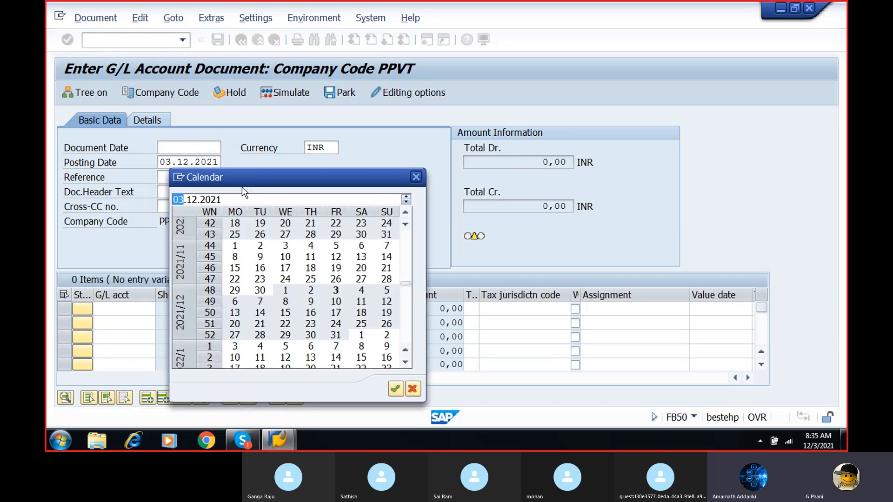
pyautogui.doubleClick(333, 288)
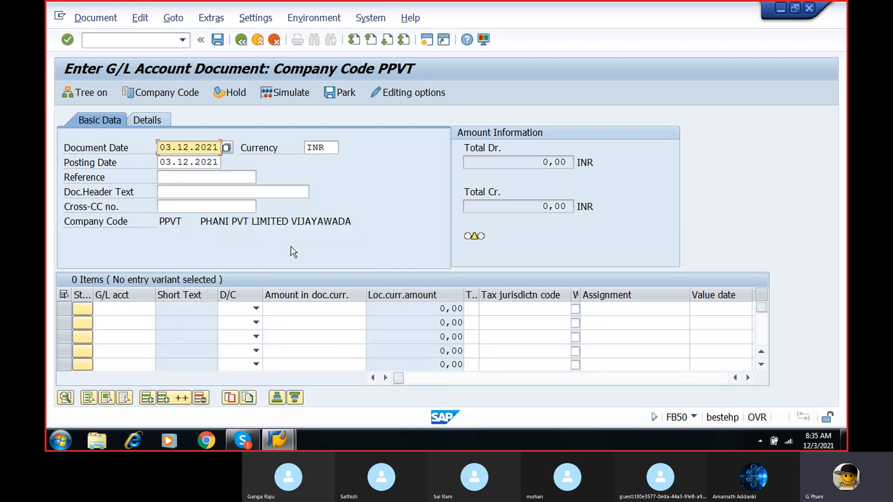
pyautogui.click(202, 177)
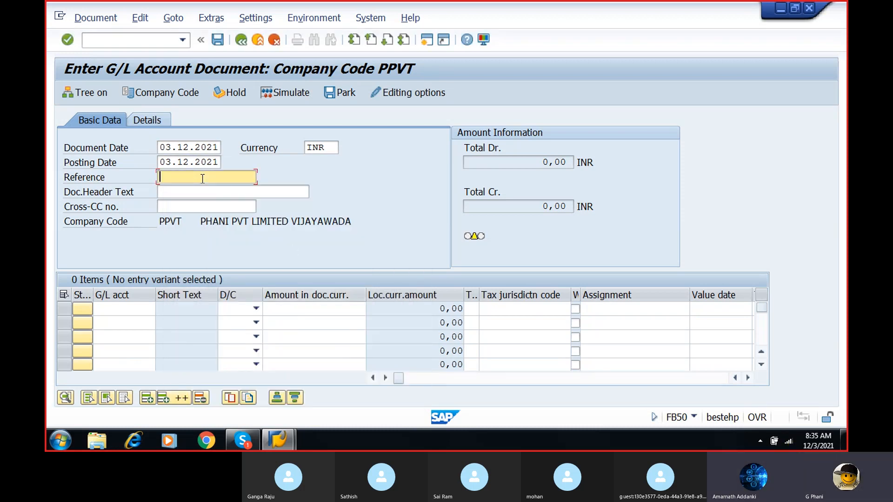
pyautogui.write('RE')
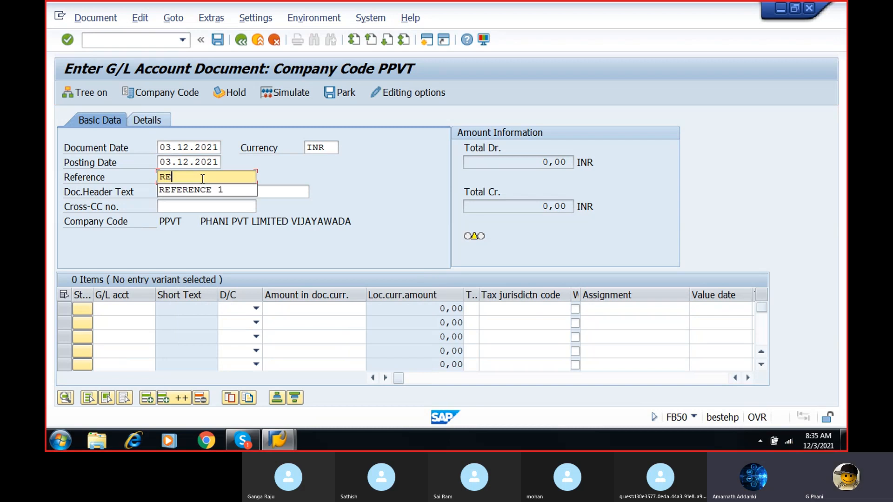
pyautogui.click(193, 190)
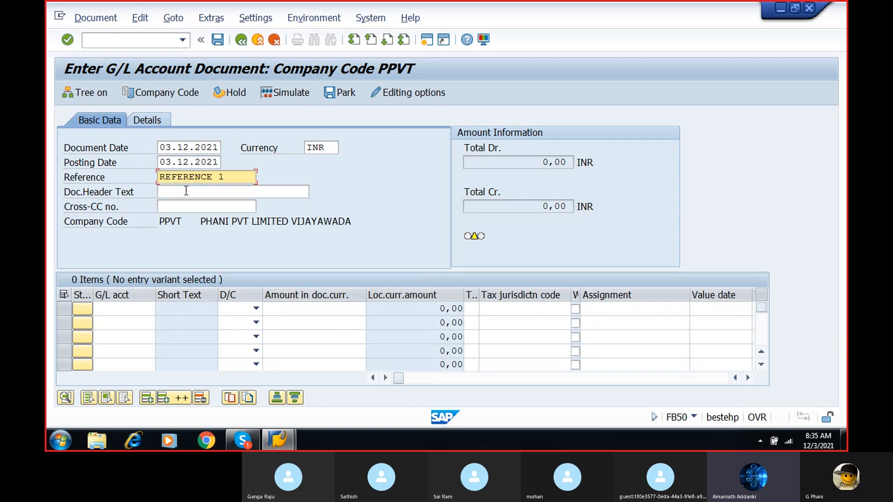
# - Choose cash discount account 400302 as the G/L account of the first line item
pyautogui.click(118, 310)
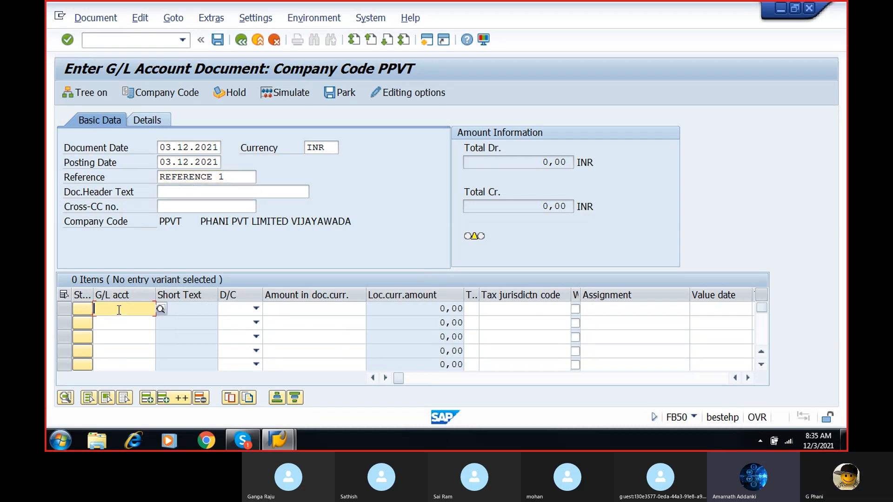
pyautogui.click(161, 309)
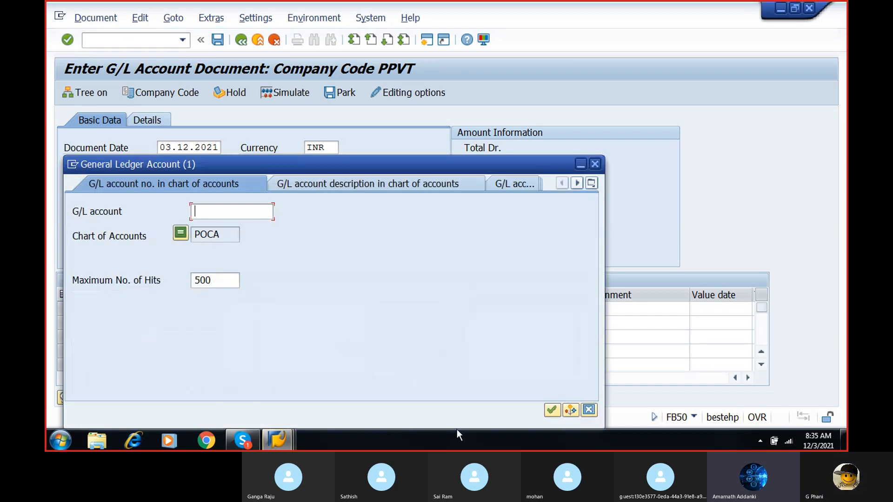
pyautogui.click(552, 409)
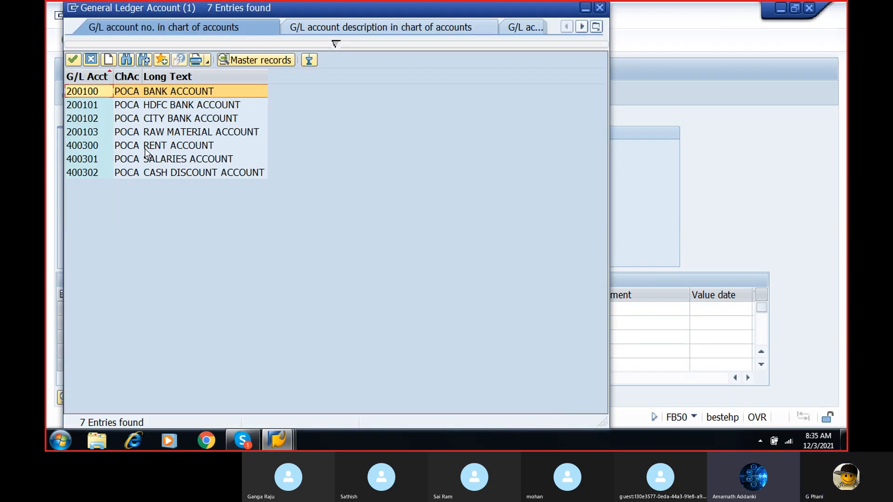
pyautogui.doubleClick(149, 173)
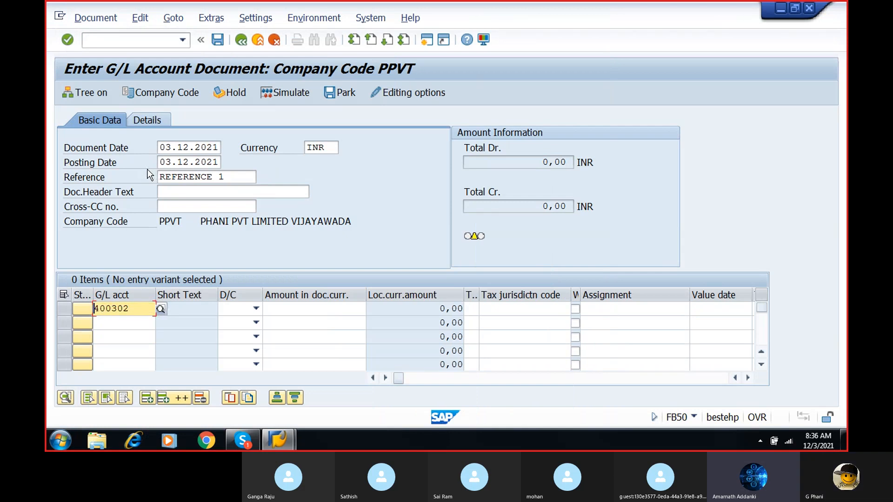
pyautogui.click(164, 309)
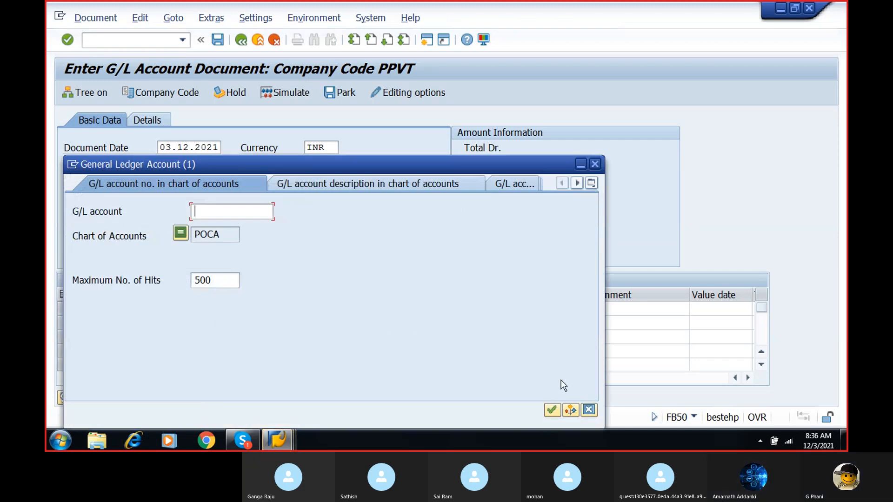
pyautogui.click(551, 410)
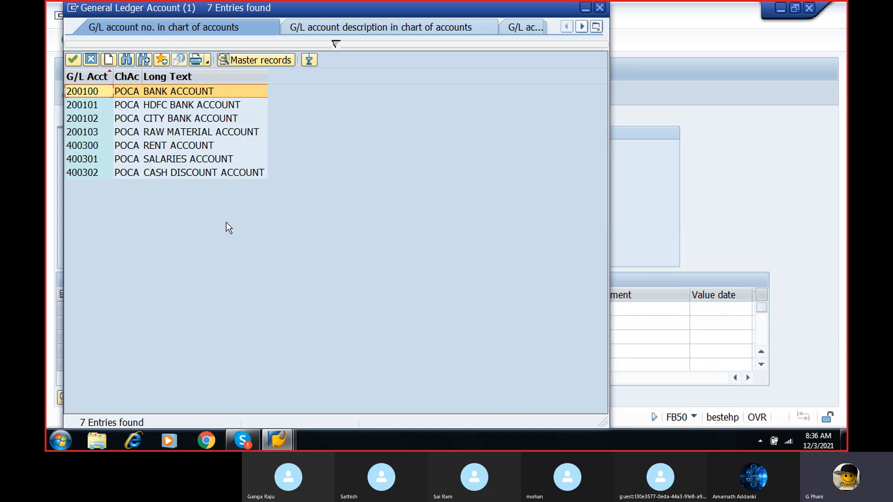
pyautogui.doubleClick(197, 174)
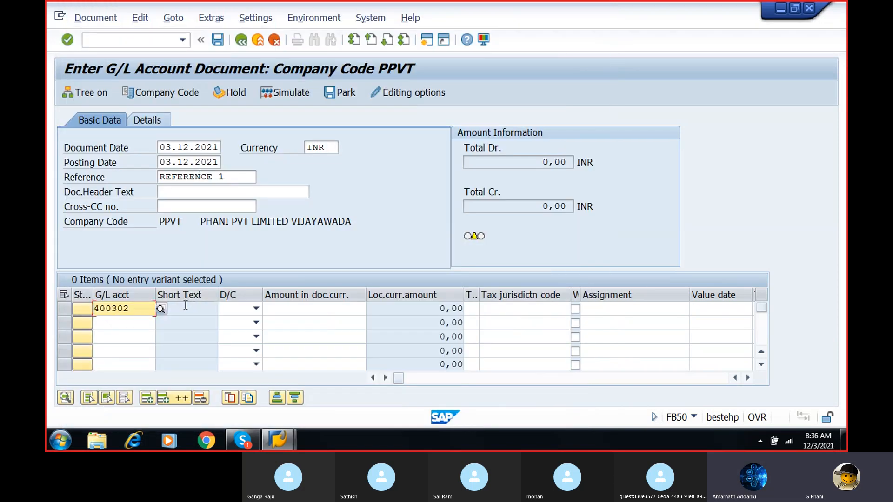
# - Set the first line item's debit/credit indicator to S Debit
pyautogui.click(255, 310)
pyautogui.click(255, 309)
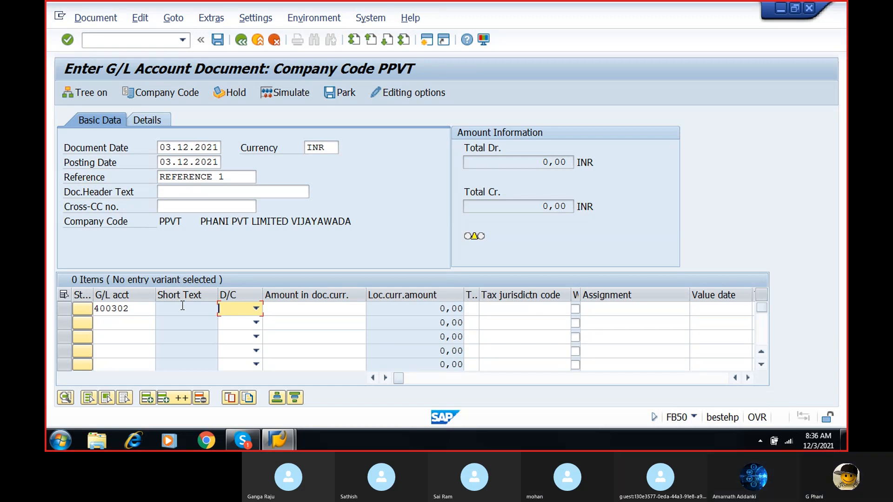
pyautogui.click(238, 310)
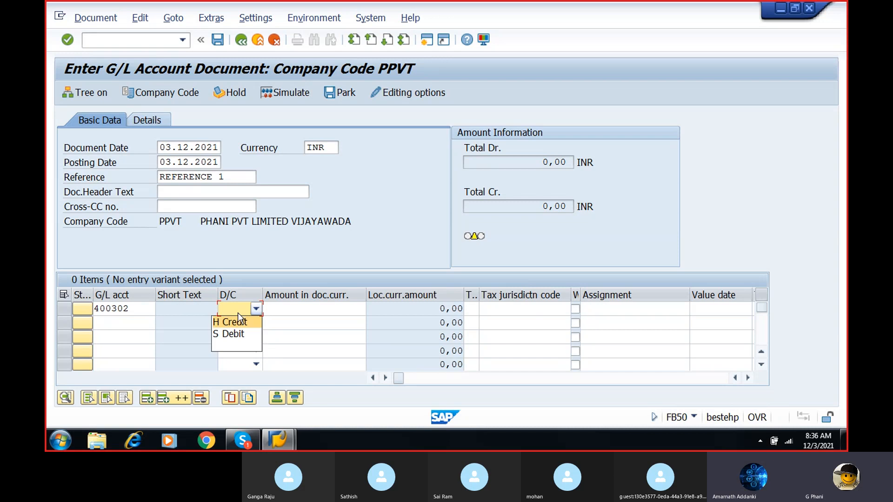
pyautogui.click(238, 327)
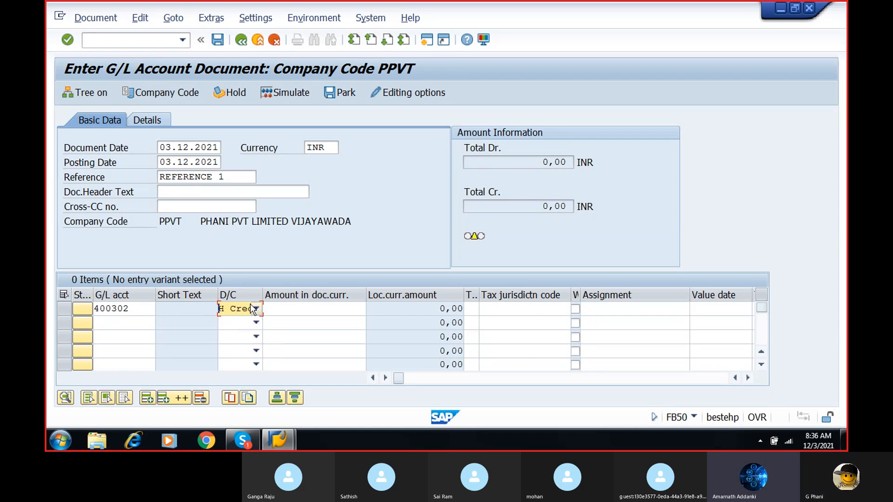
pyautogui.click(255, 308)
pyautogui.click(241, 336)
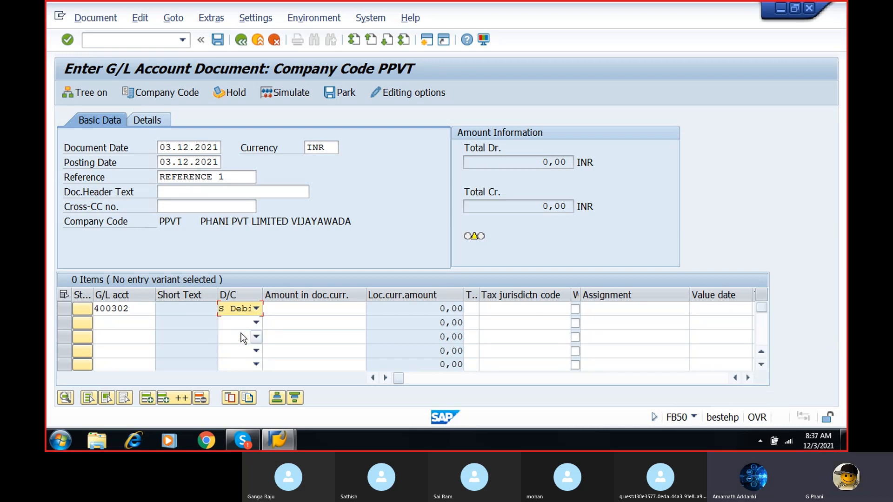
# - Replace the first line item's G/L account with raw material account 200103, keeping it as S Debit
pyautogui.click(144, 309)
pyautogui.click(163, 309)
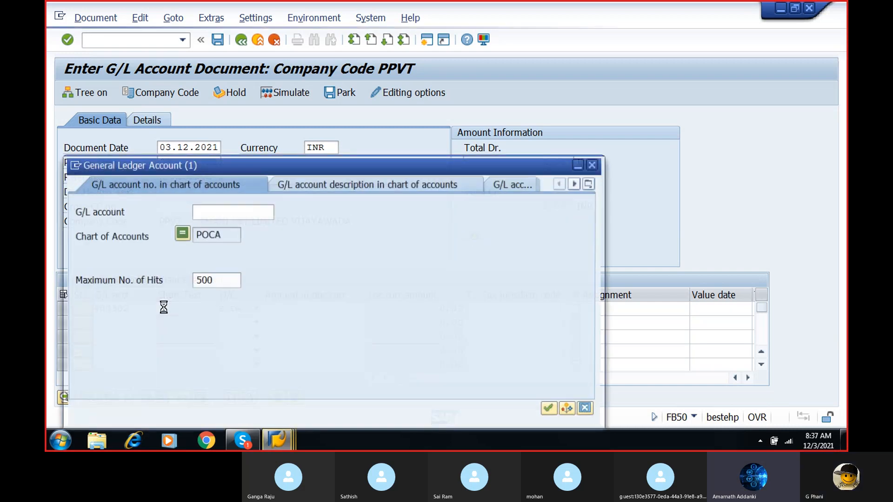
pyautogui.click(550, 410)
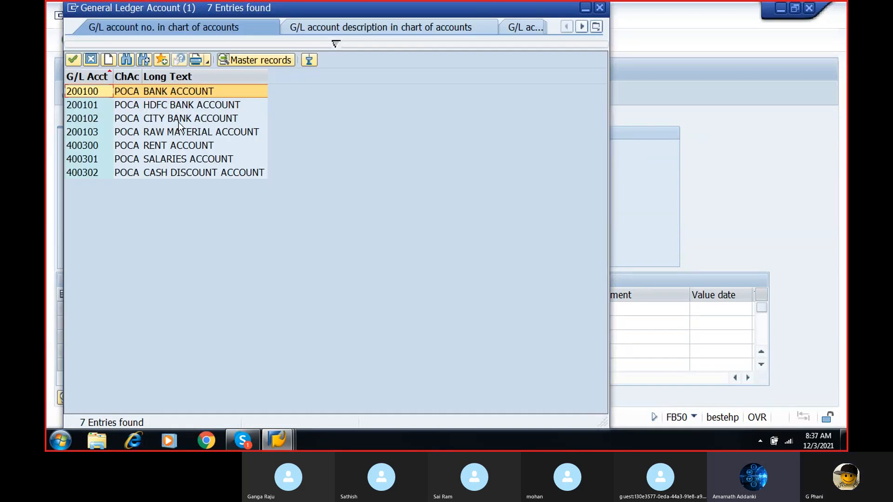
pyautogui.doubleClick(180, 132)
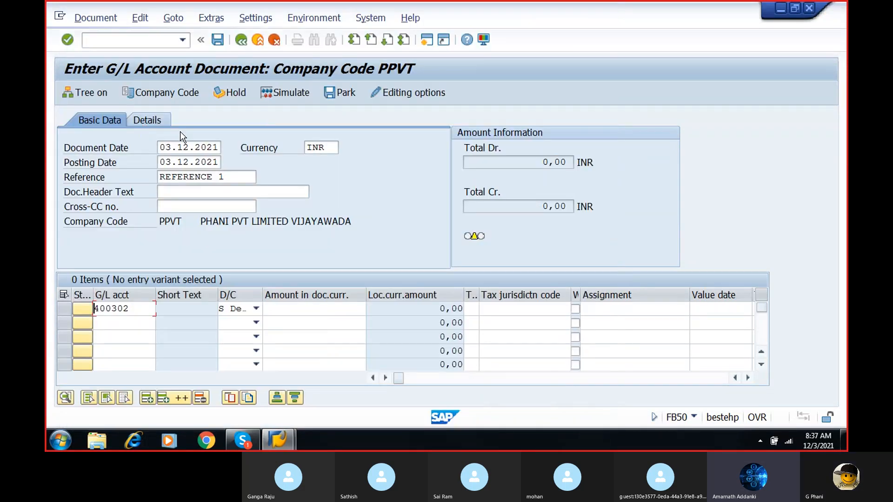
pyautogui.click(255, 309)
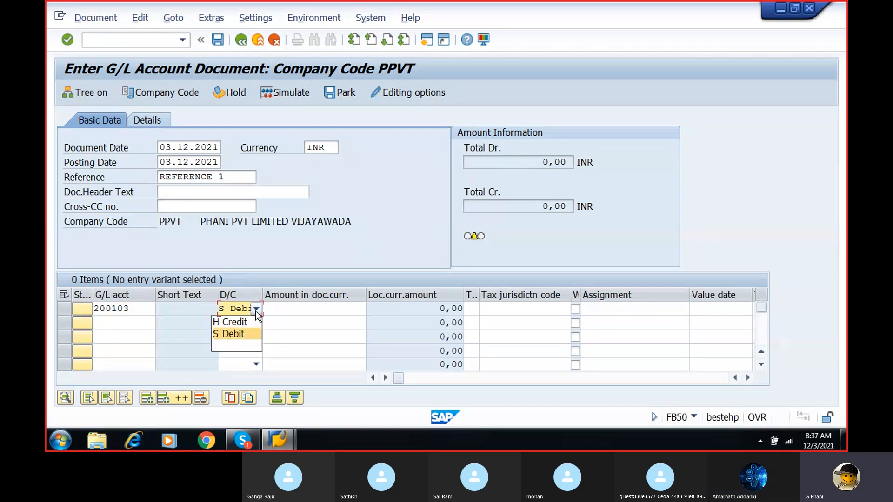
pyautogui.click(255, 311)
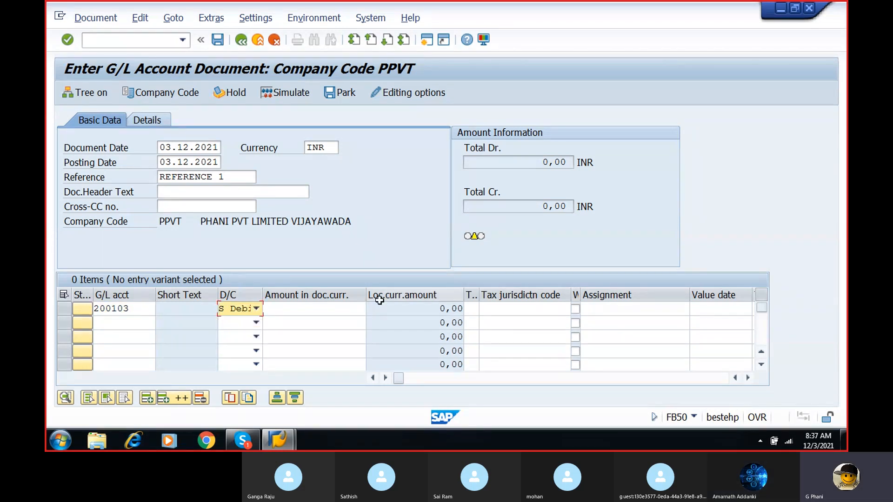
# - Give the raw material line item an amount of 20000 and business area PBUS
pyautogui.click(350, 308)
pyautogui.write('20000')
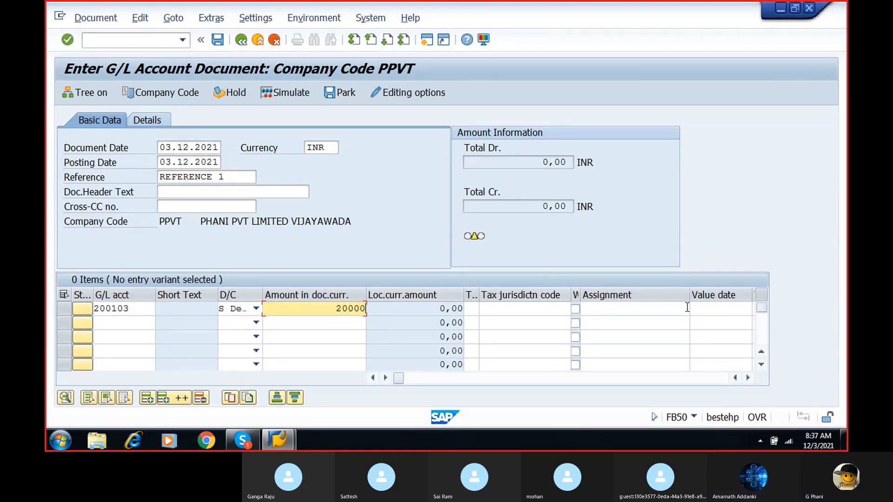
pyautogui.click(747, 375)
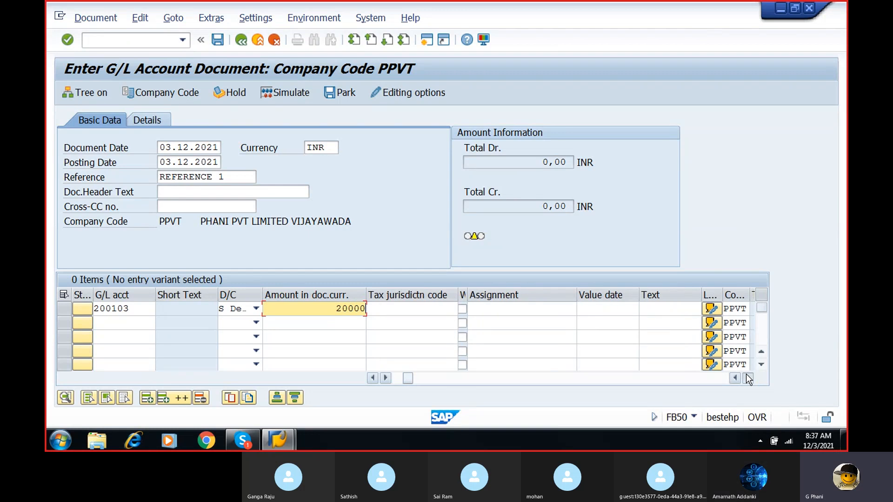
pyautogui.click(747, 377)
pyautogui.click(595, 309)
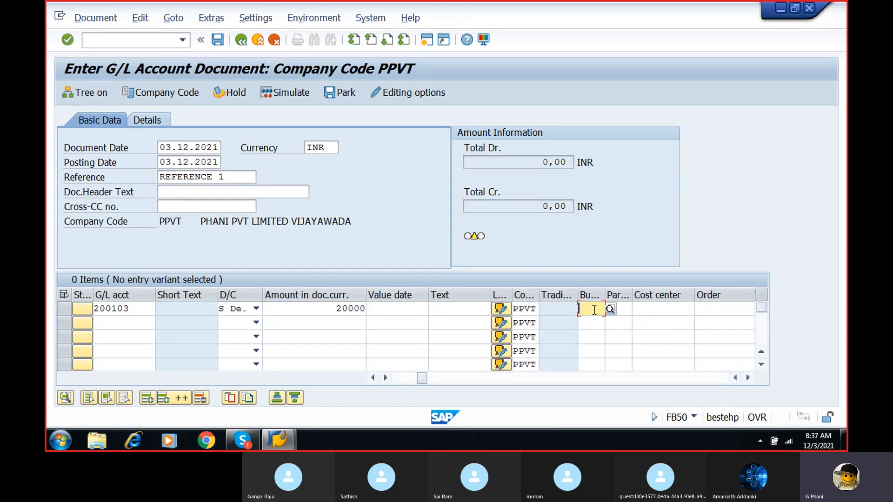
pyautogui.write('PBUS')
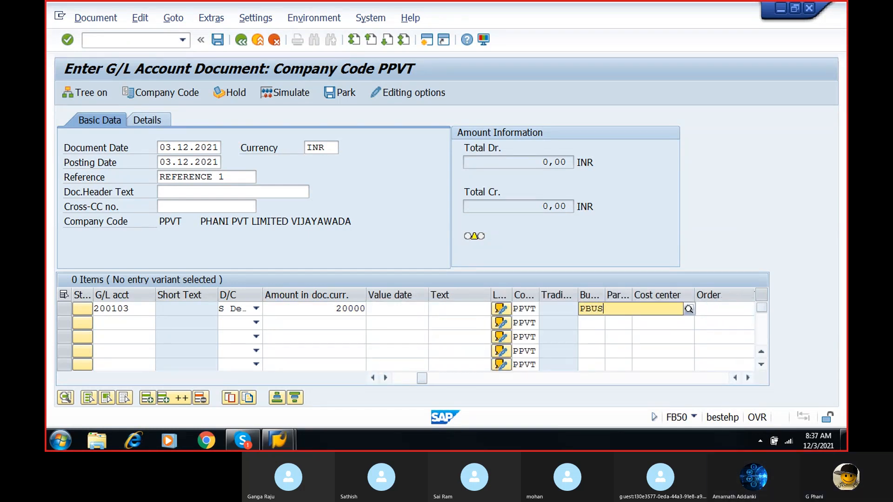
pyautogui.click(132, 325)
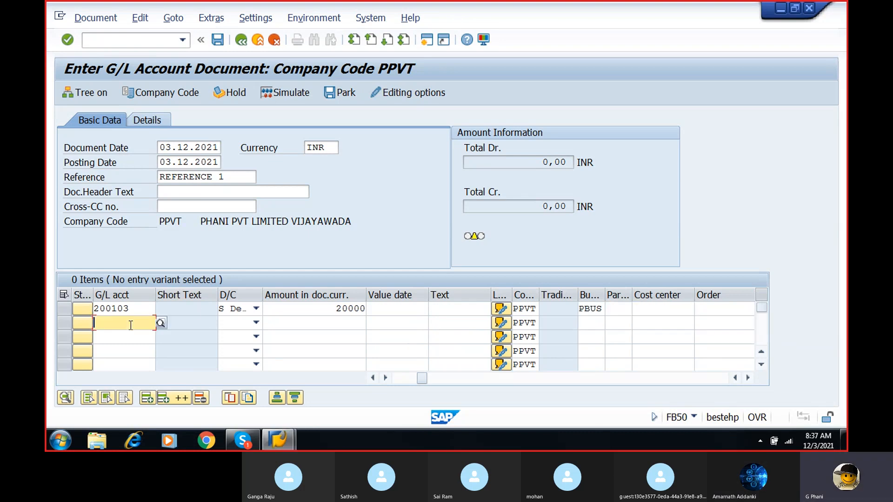
# - Choose bank account 200100 as the second line item's G/L account and set its debit/credit indicator to H Credit
pyautogui.click(160, 323)
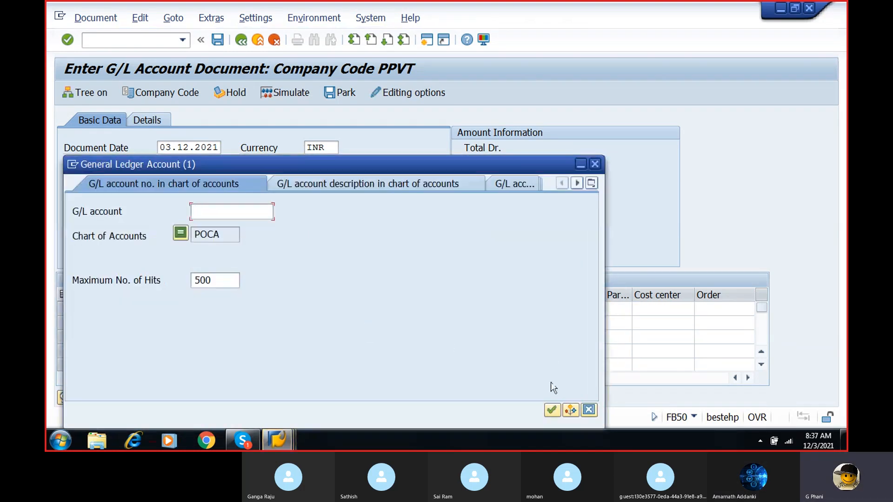
pyautogui.click(551, 410)
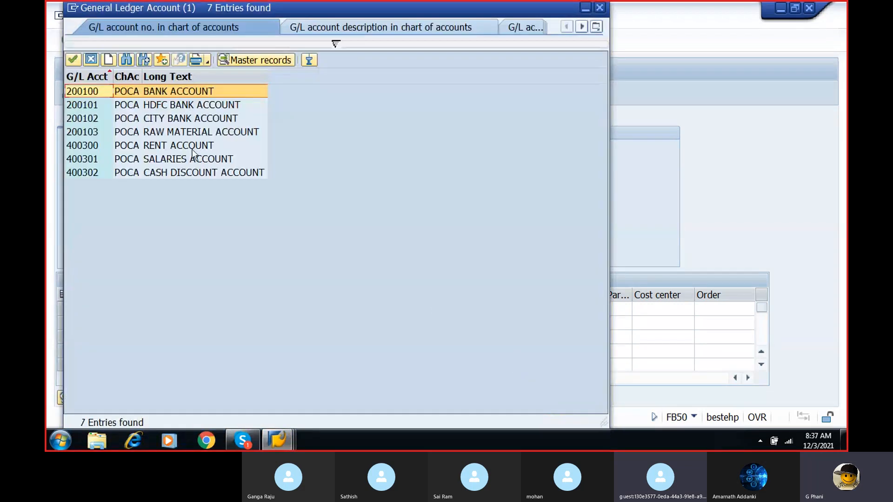
pyautogui.doubleClick(193, 93)
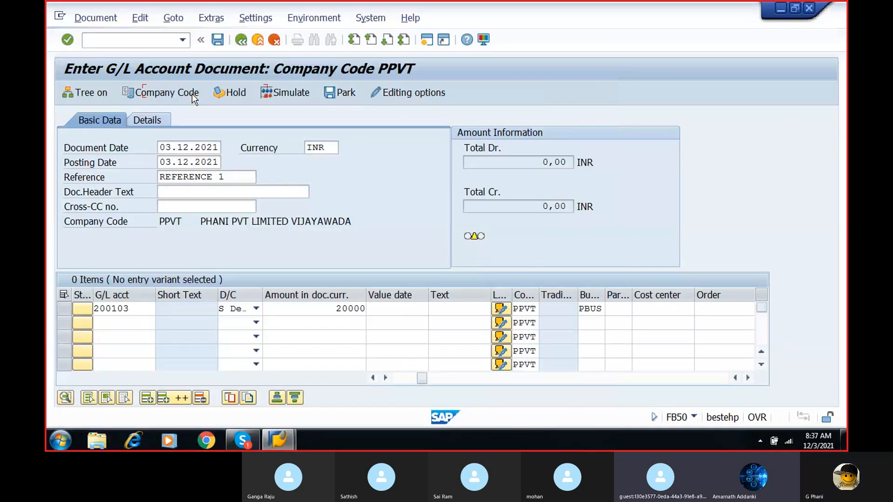
pyautogui.click(256, 323)
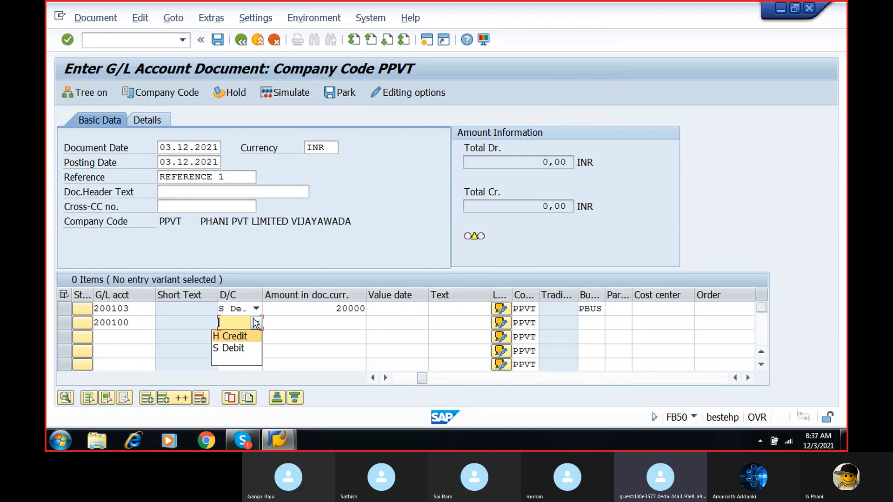
pyautogui.click(242, 345)
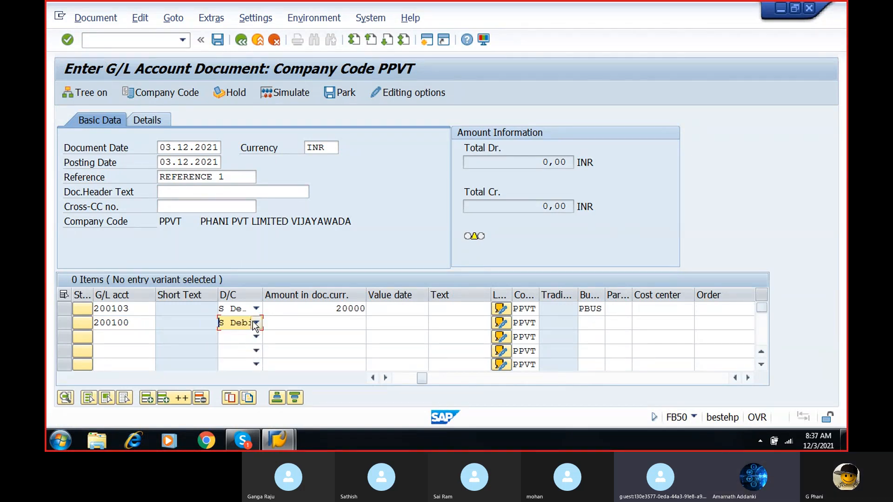
pyautogui.click(240, 322)
pyautogui.click(243, 336)
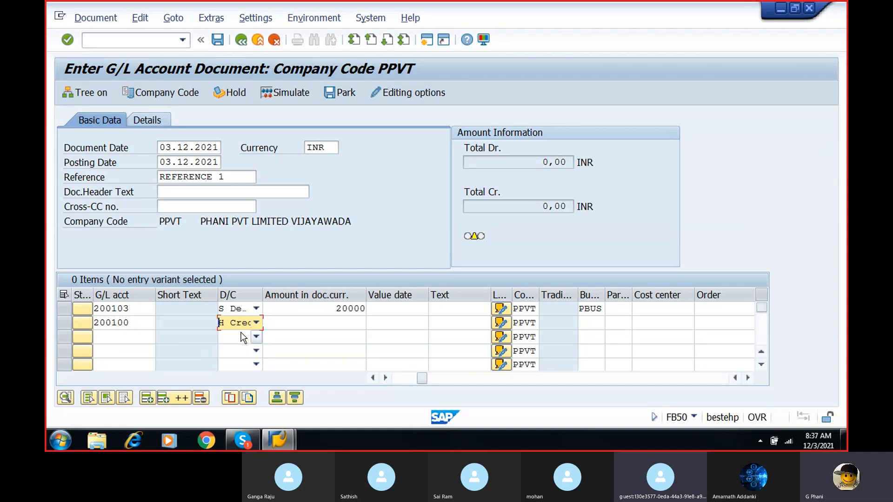
# - Give the bank line item an amount of 20000 and business area PBUS, and validate the entries
pyautogui.click(347, 322)
pyautogui.write('20000')
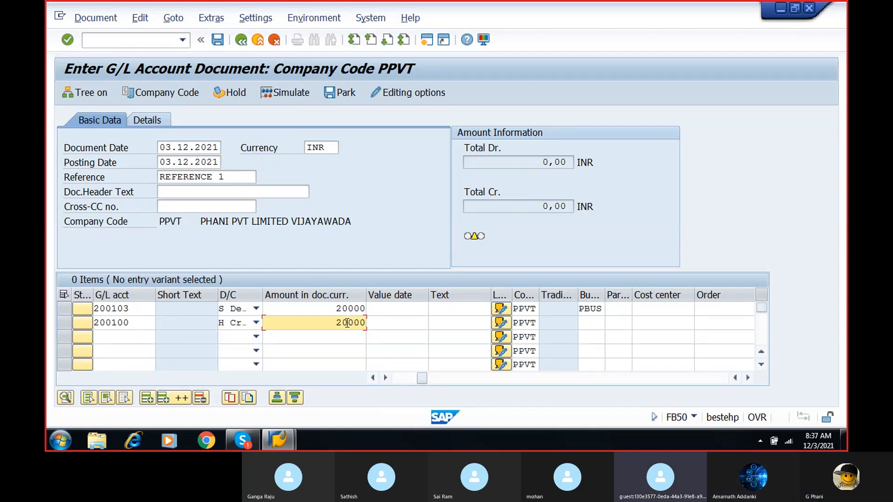
pyautogui.click(585, 323)
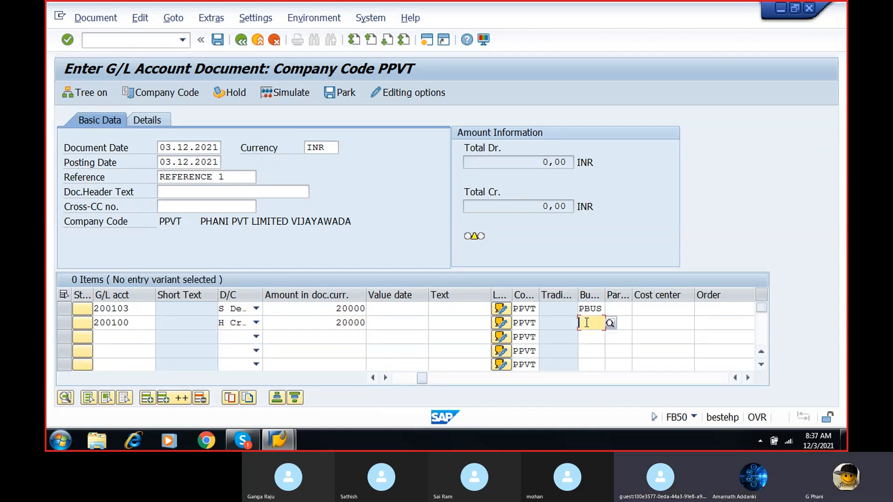
pyautogui.write('PBUS')
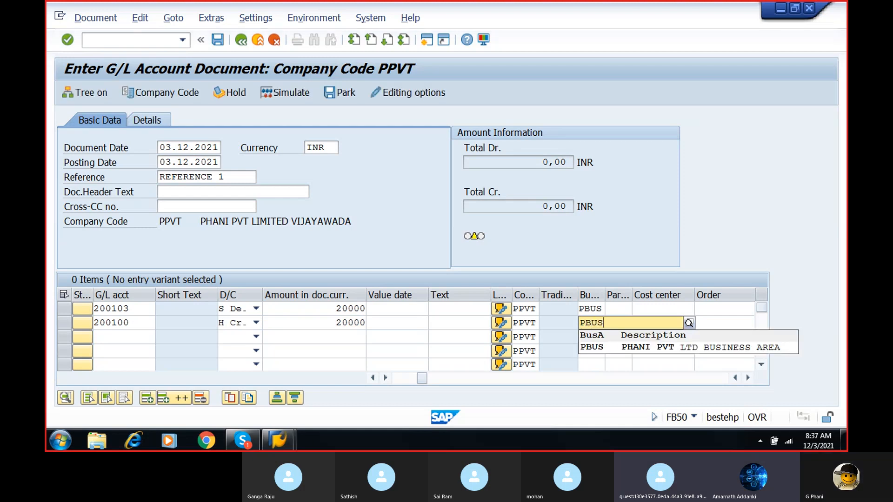
pyautogui.click(591, 344)
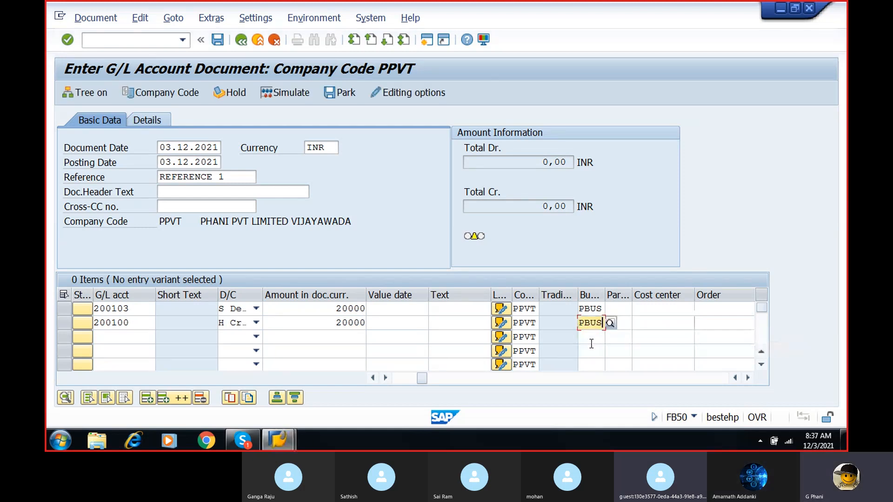
pyautogui.press('Return')
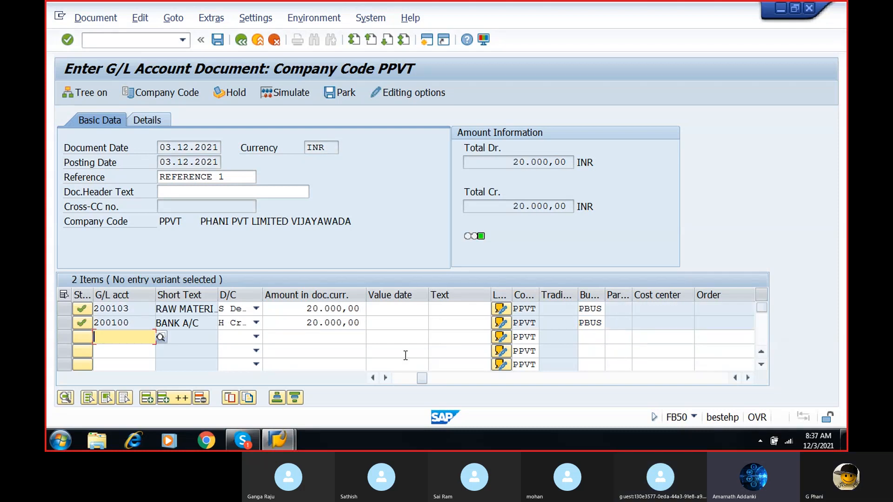
# - Simulate the document to review the raw material and bank postings in the document overview
pyautogui.click(291, 93)
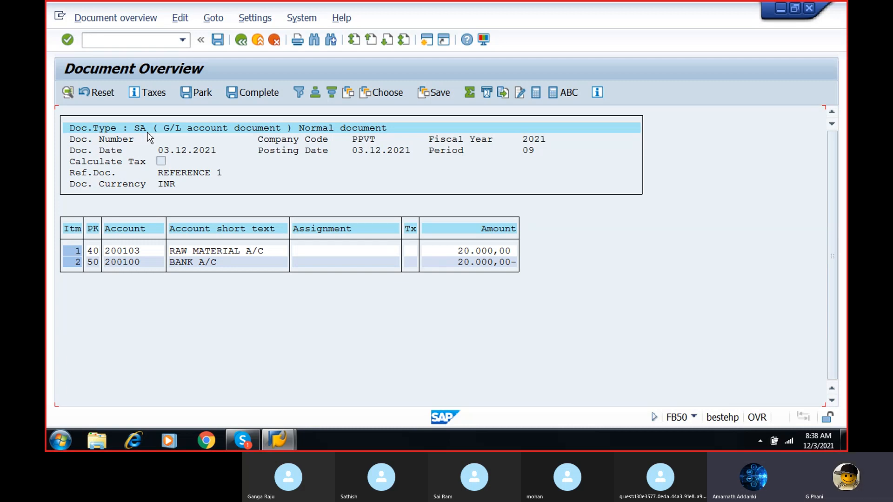
pyautogui.click(263, 131)
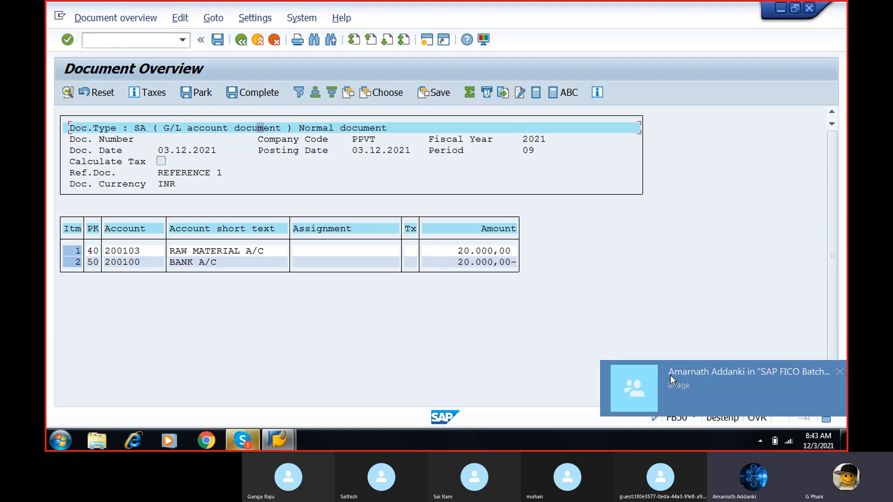
# - Switch to Skype and view the SAP FICO priority times image shared in the batch meeting chat at full size
pyautogui.click(687, 383)
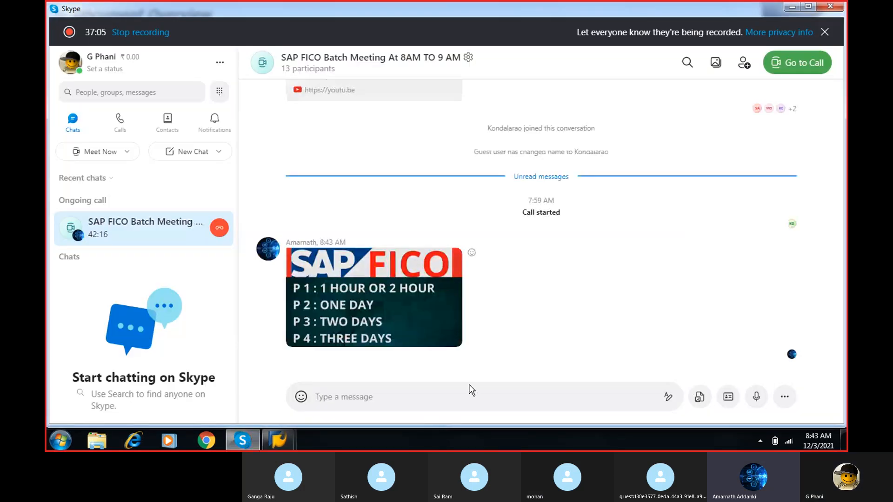
pyautogui.click(384, 302)
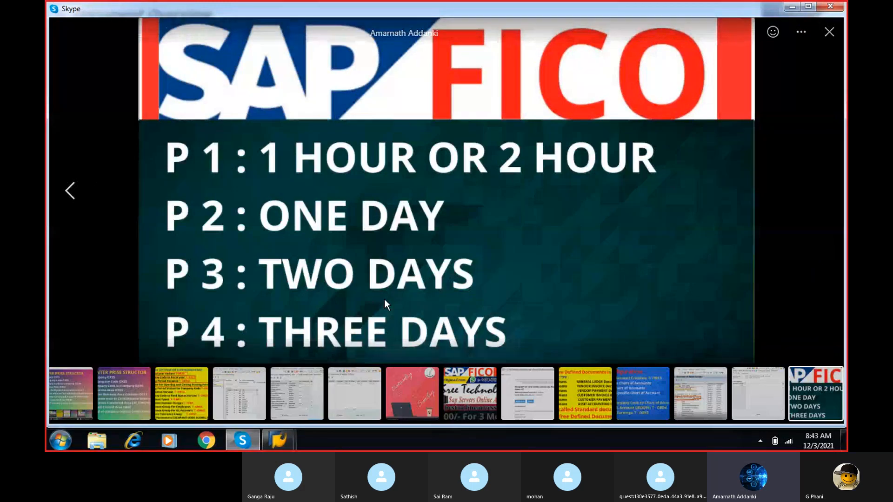
pyautogui.click(121, 236)
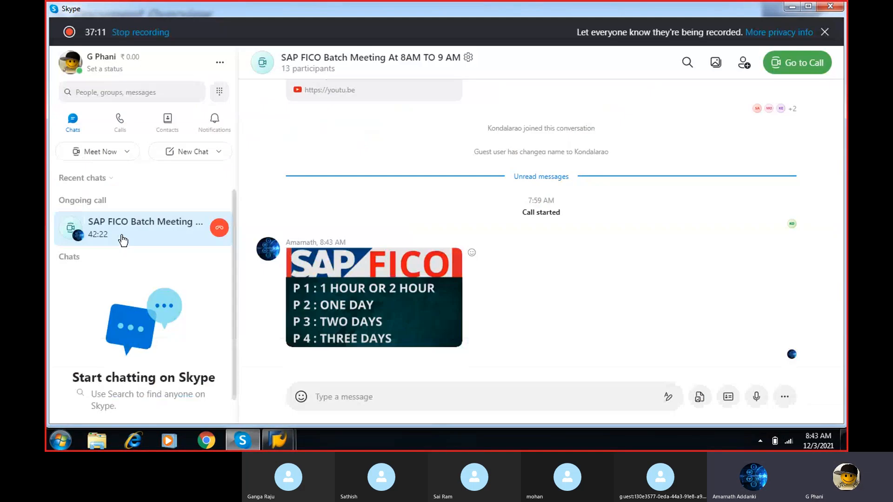
pyautogui.click(325, 293)
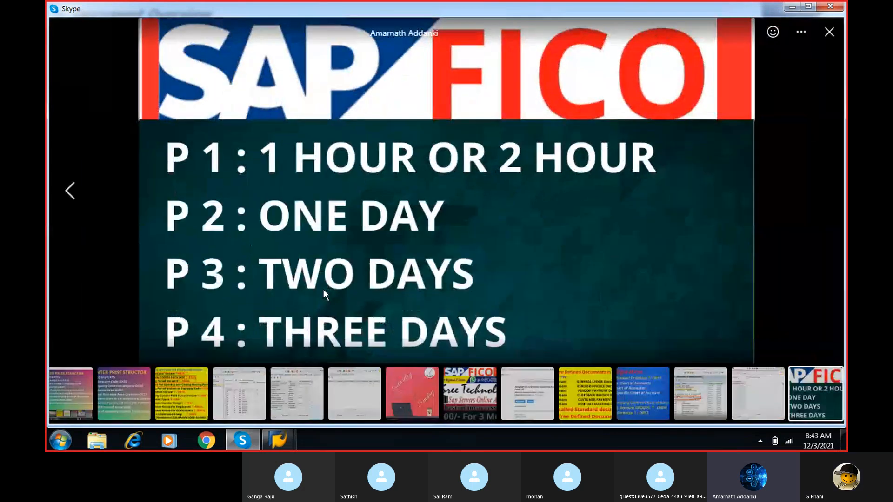